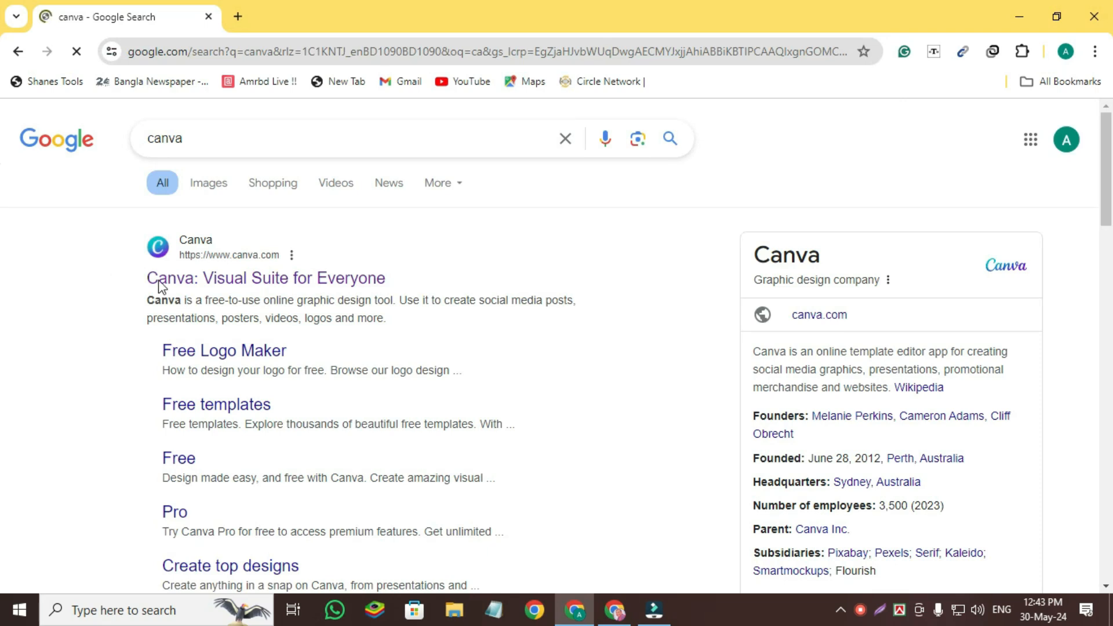
# - Open the Canva website from the Google search results
pyautogui.click(169, 282)
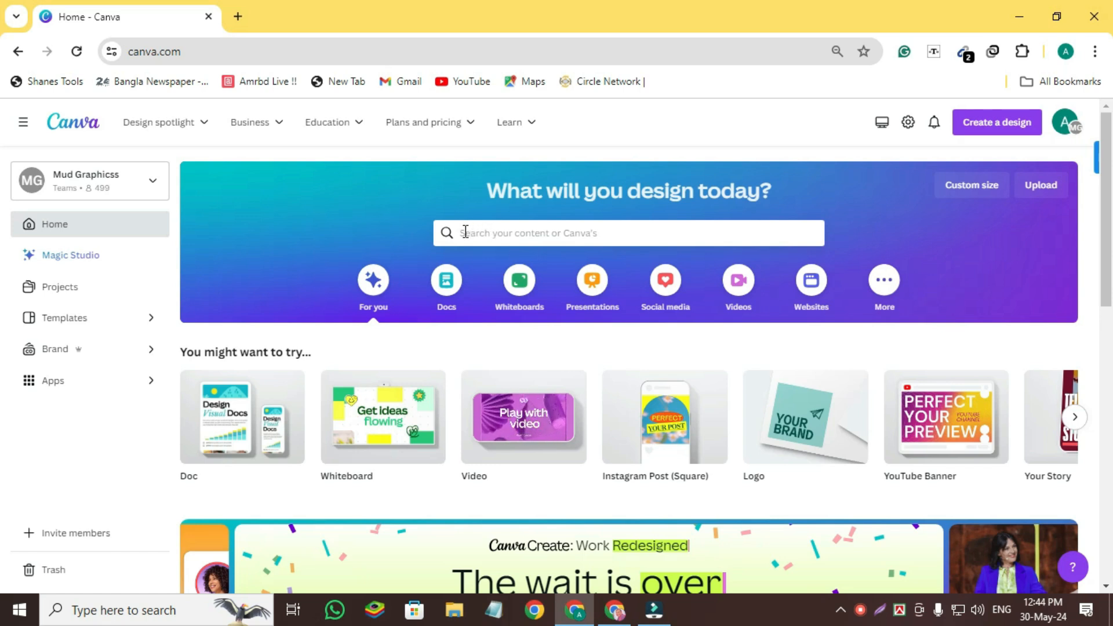
# - Review the suggested design types, the template search suggestions, and the custom-size settings with their measurement units
pyautogui.click(1003, 126)
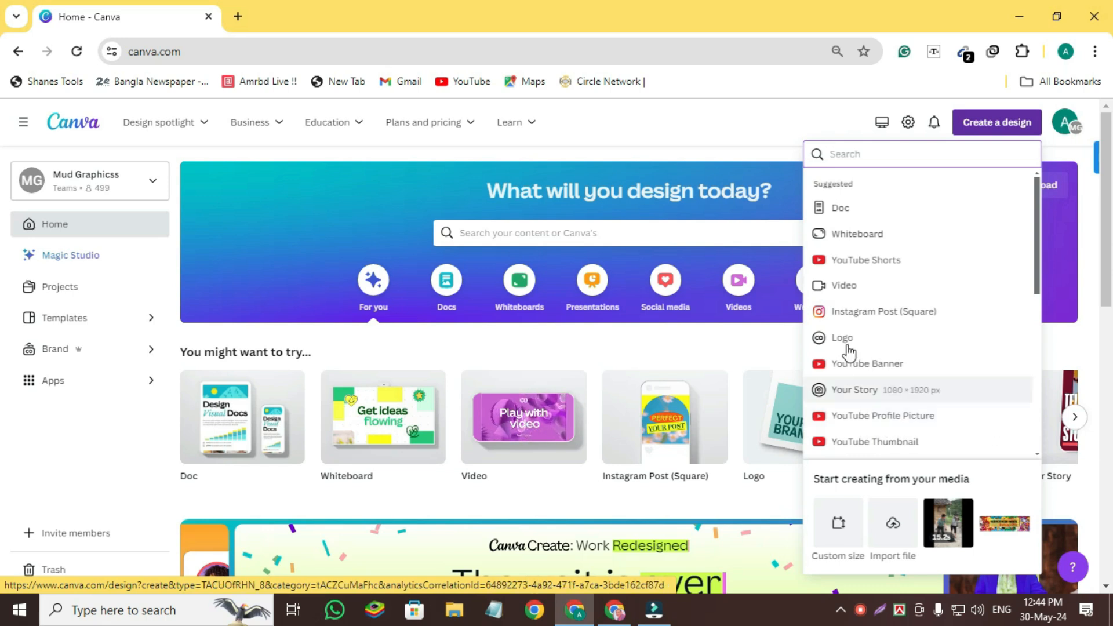
pyautogui.click(600, 230)
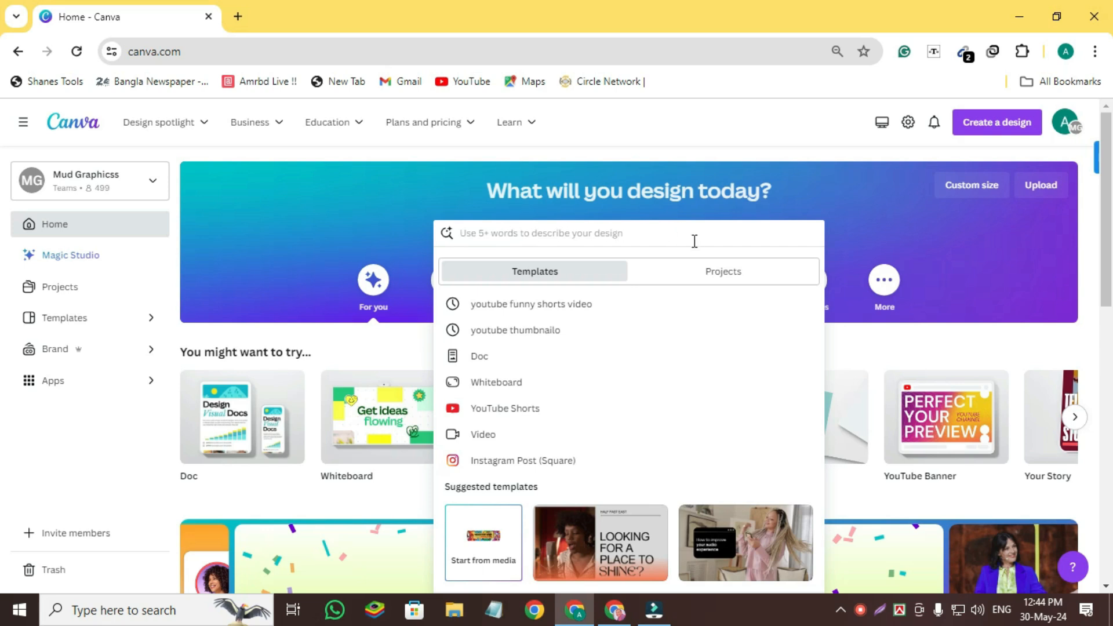
pyautogui.click(969, 188)
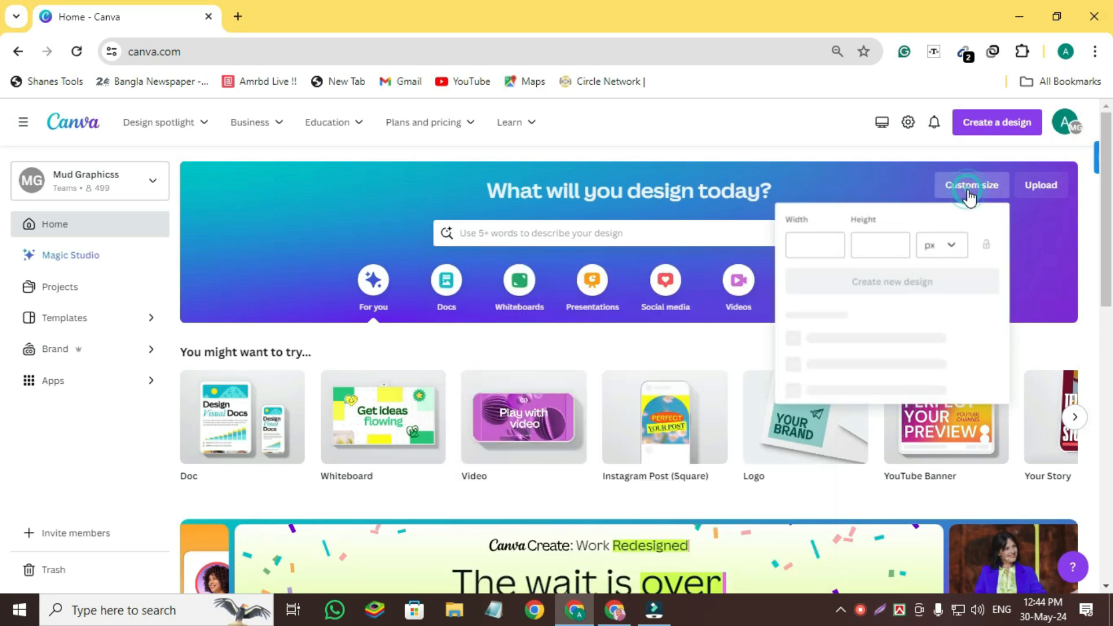
pyautogui.click(805, 245)
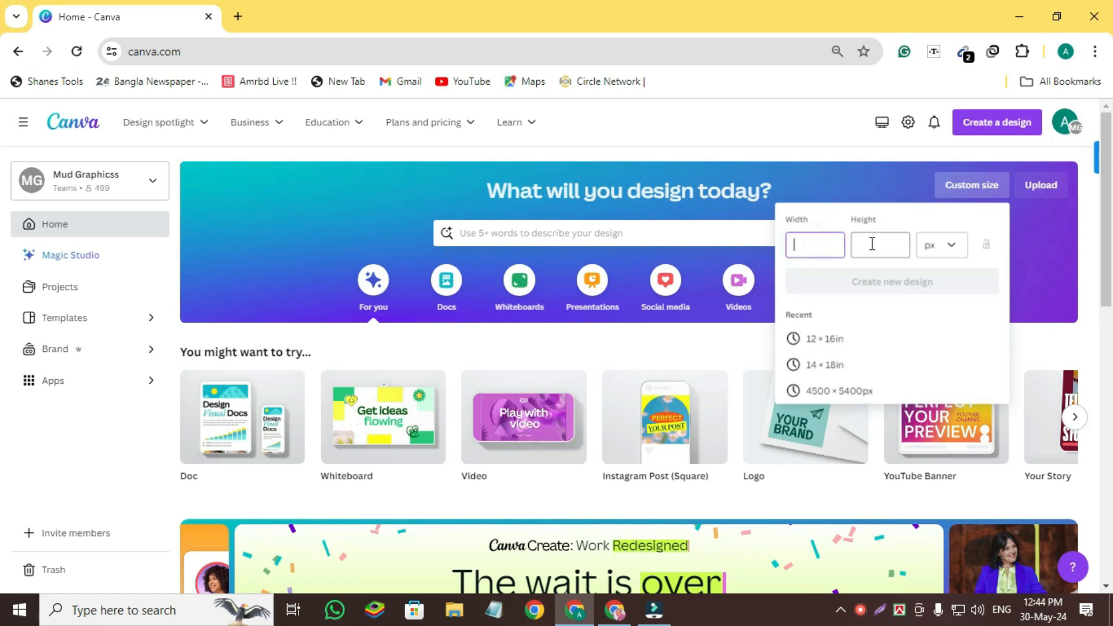
pyautogui.click(945, 246)
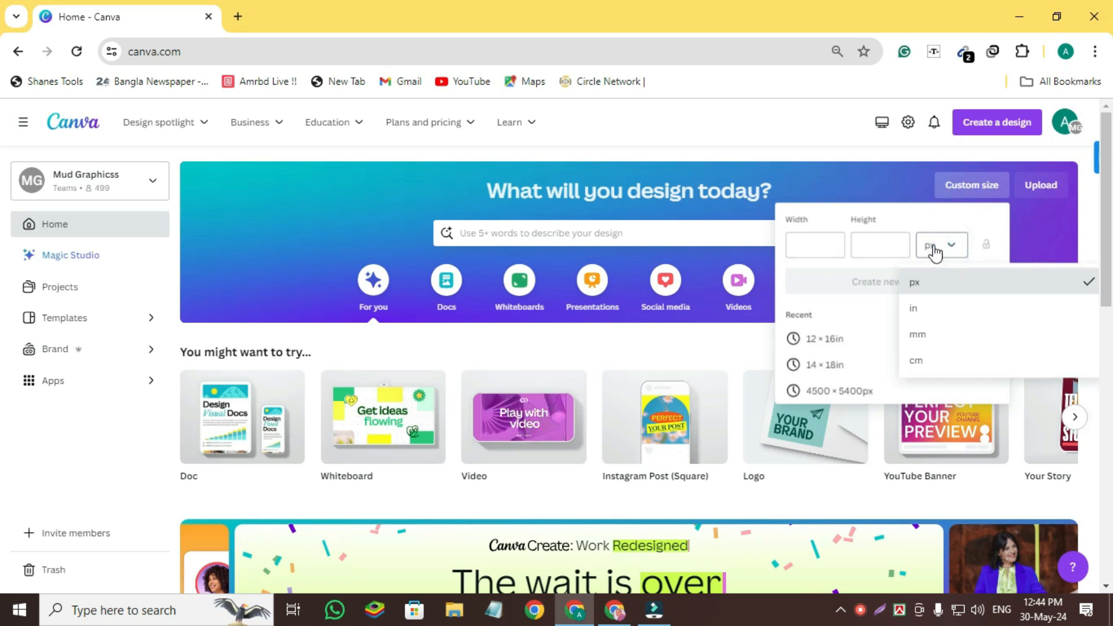
pyautogui.click(812, 247)
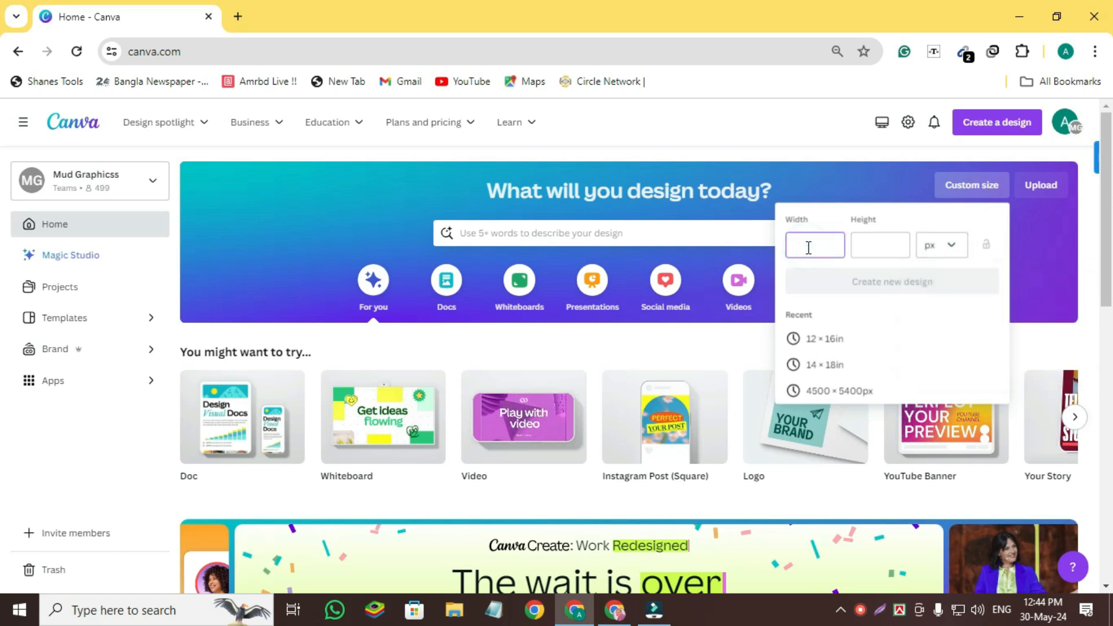
pyautogui.click(363, 181)
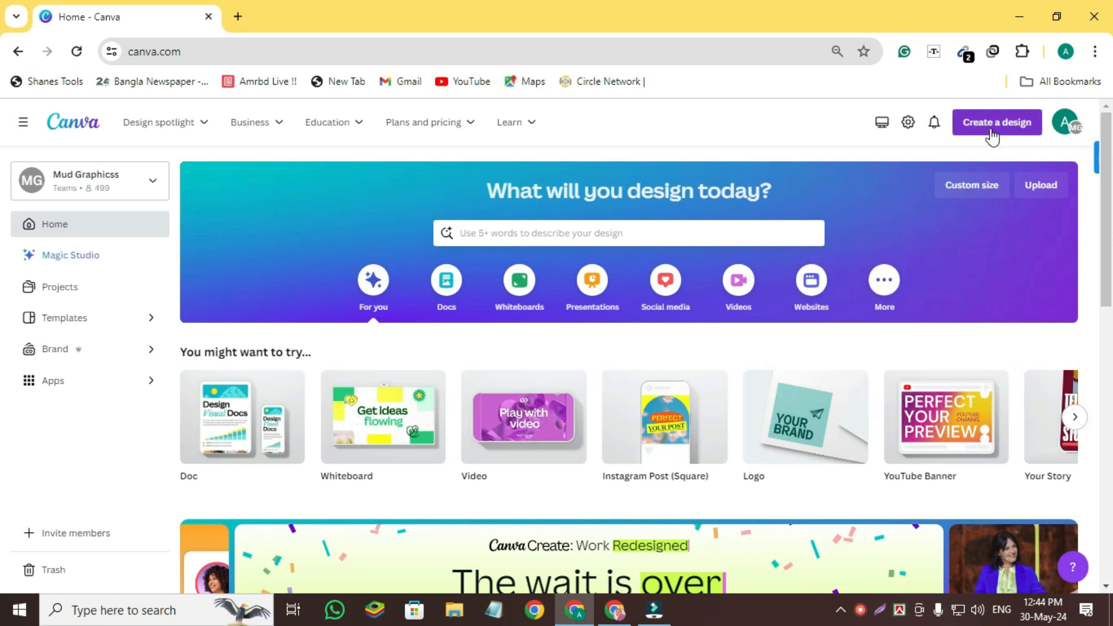
# - Search the Canva templates for "youtube profile picture"
pyautogui.click(462, 232)
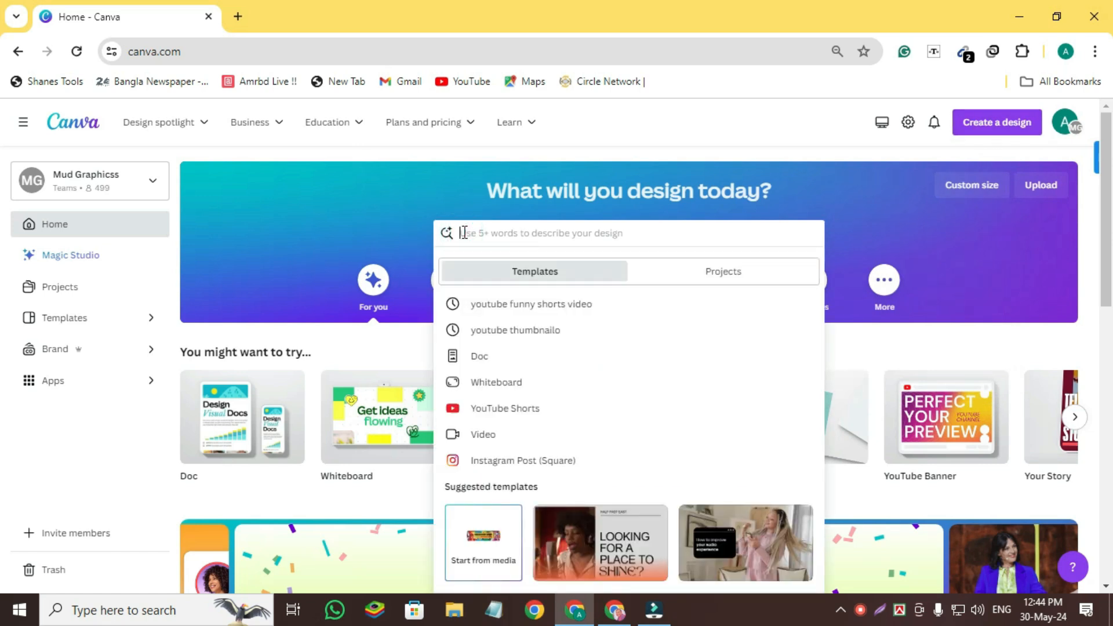
pyautogui.write('youtube3')
pyautogui.press('BackSpace')
pyautogui.write('pr')
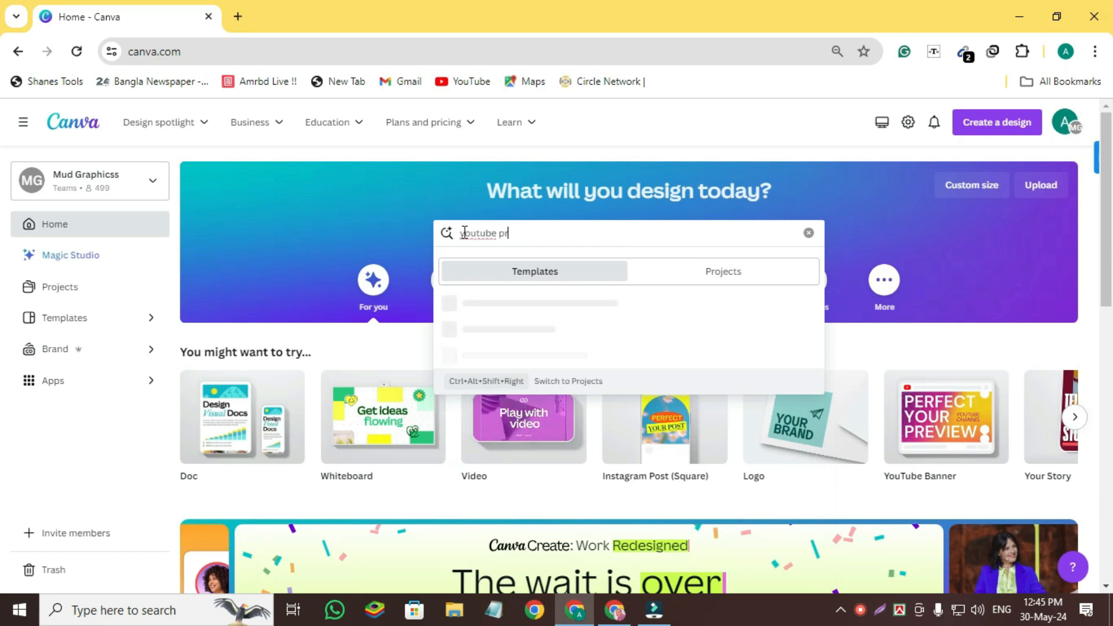
pyautogui.write('ofile picture')
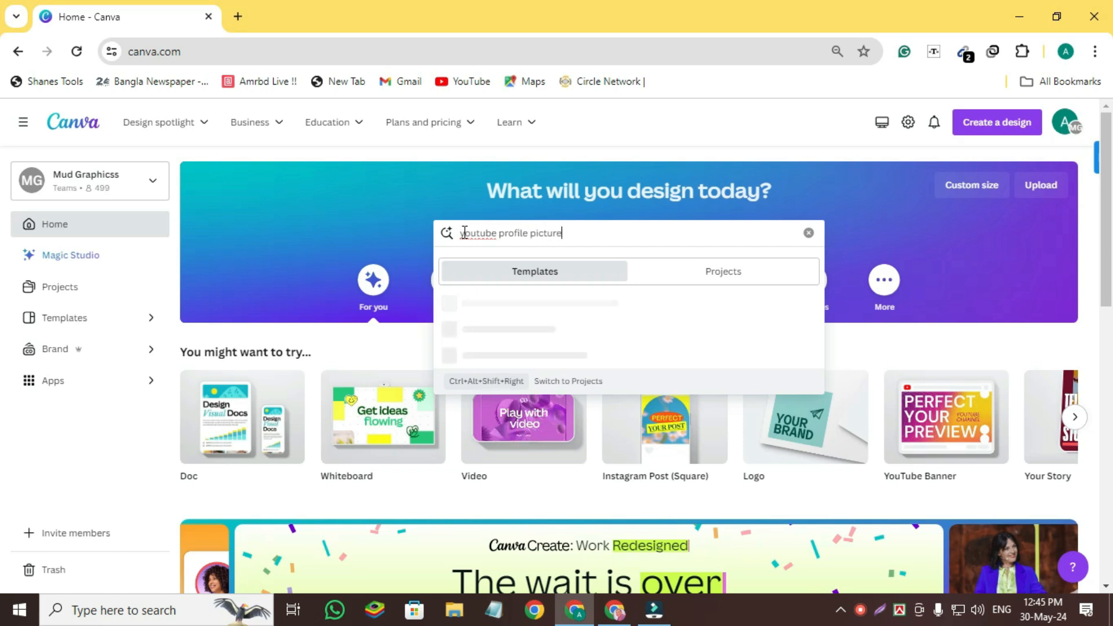
pyautogui.press('Return')
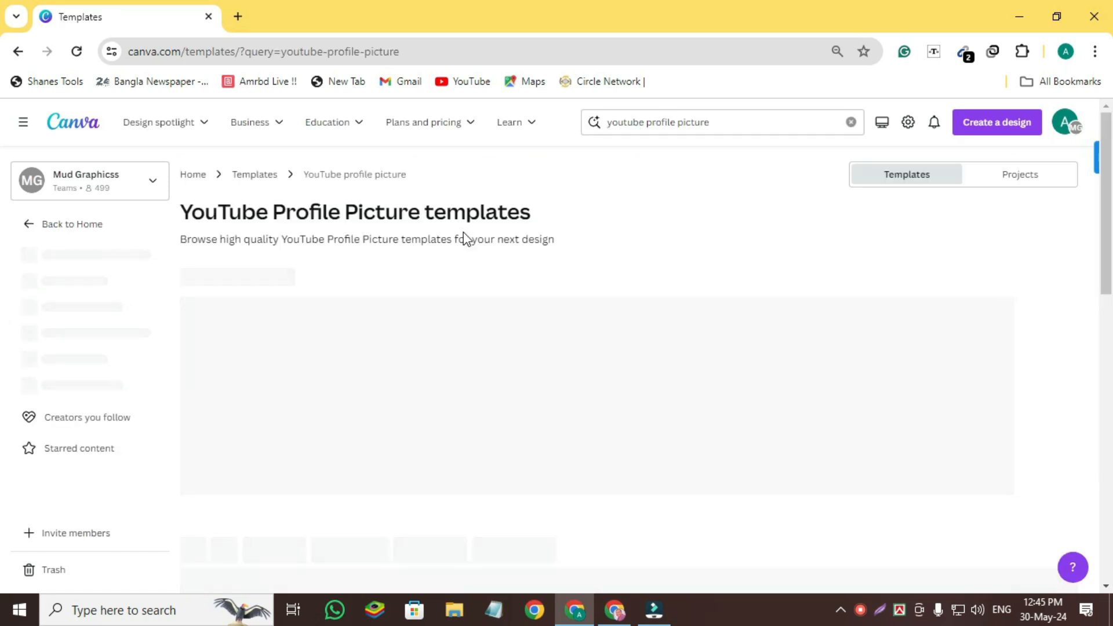
# - Open the preview of the Blue White Modern Islamic YouTube Profile Picture template from the results
pyautogui.scroll(-3, 406, 376)
pyautogui.scroll(-5, 479, 397)
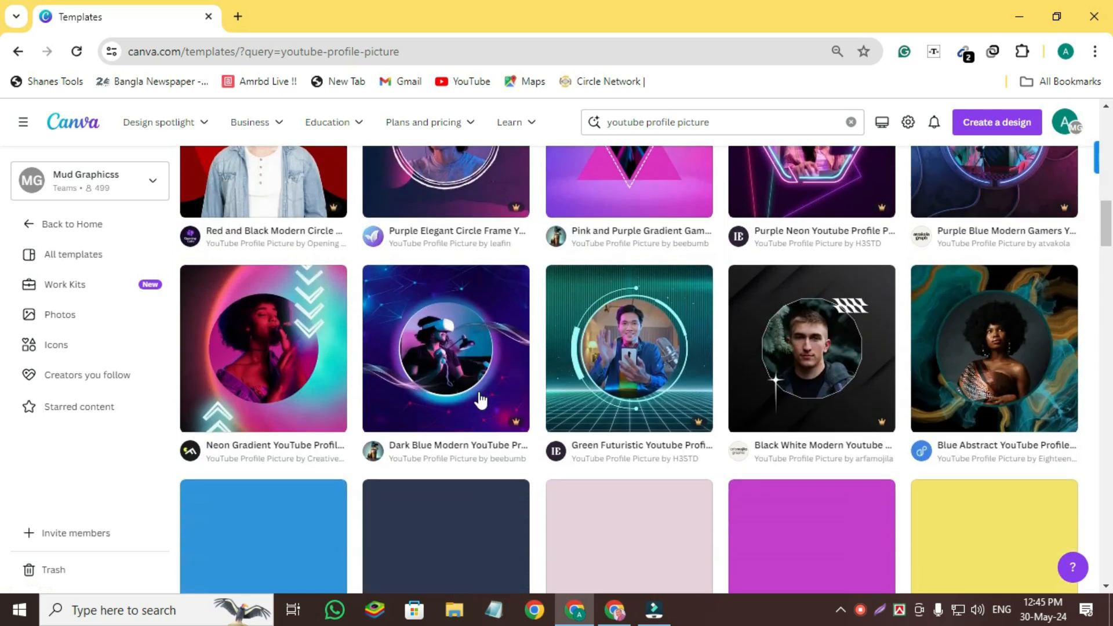
pyautogui.scroll(-2, 449, 336)
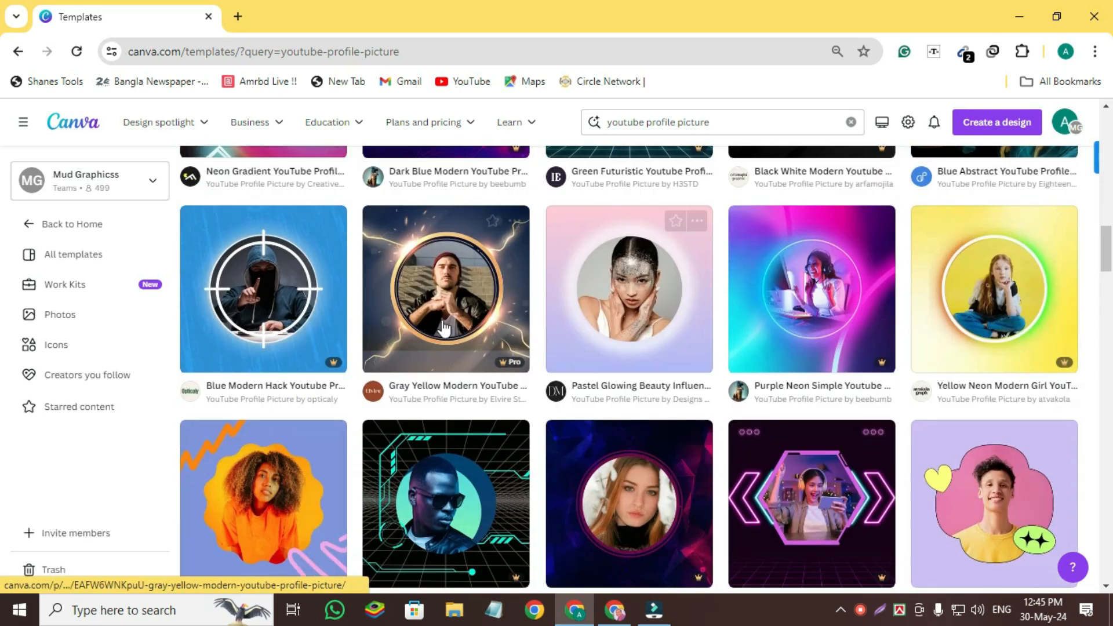
pyautogui.scroll(-7, 452, 348)
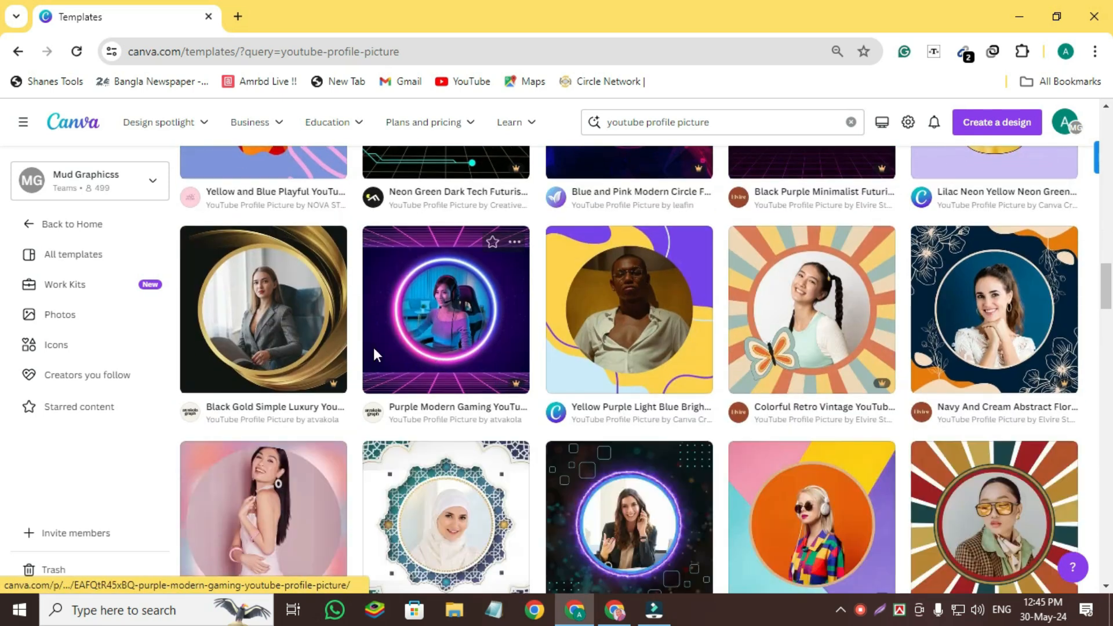
pyautogui.scroll(-3, 475, 377)
pyautogui.scroll(-3, 497, 409)
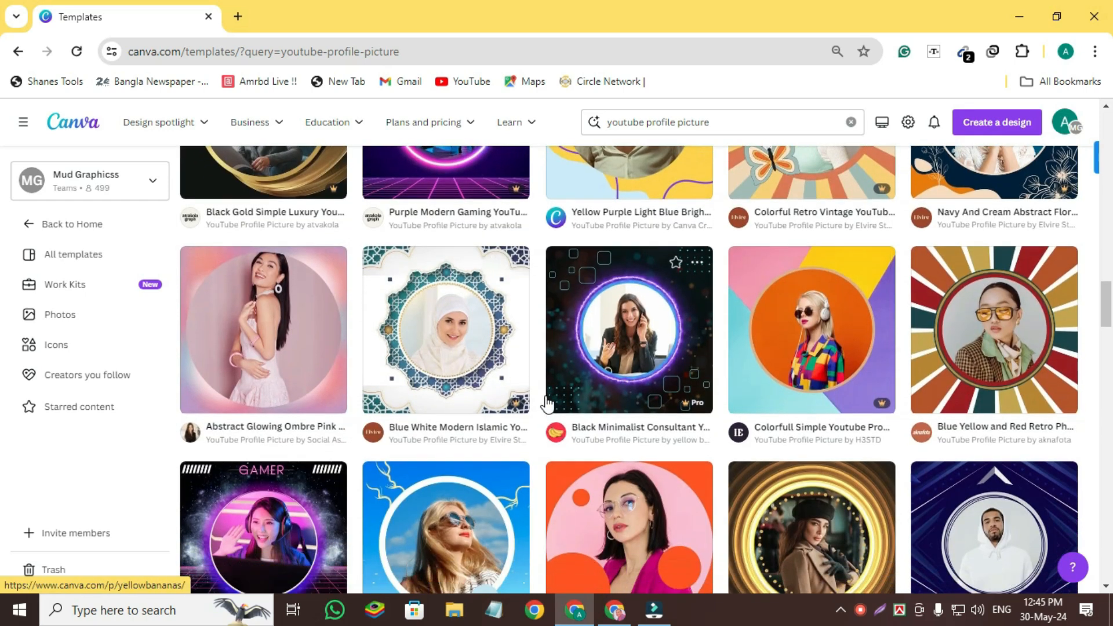
pyautogui.scroll(3, 463, 394)
pyautogui.click(447, 387)
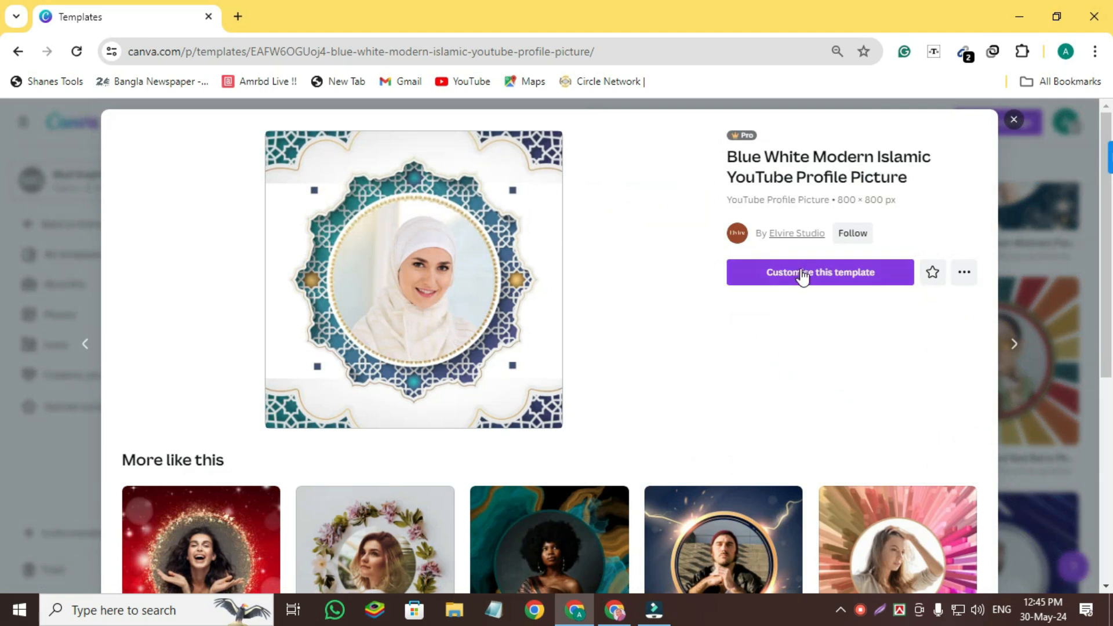
# - Look over the similar templates and start customising the Blue White Modern Islamic template in the editor
pyautogui.scroll(-1, 548, 283)
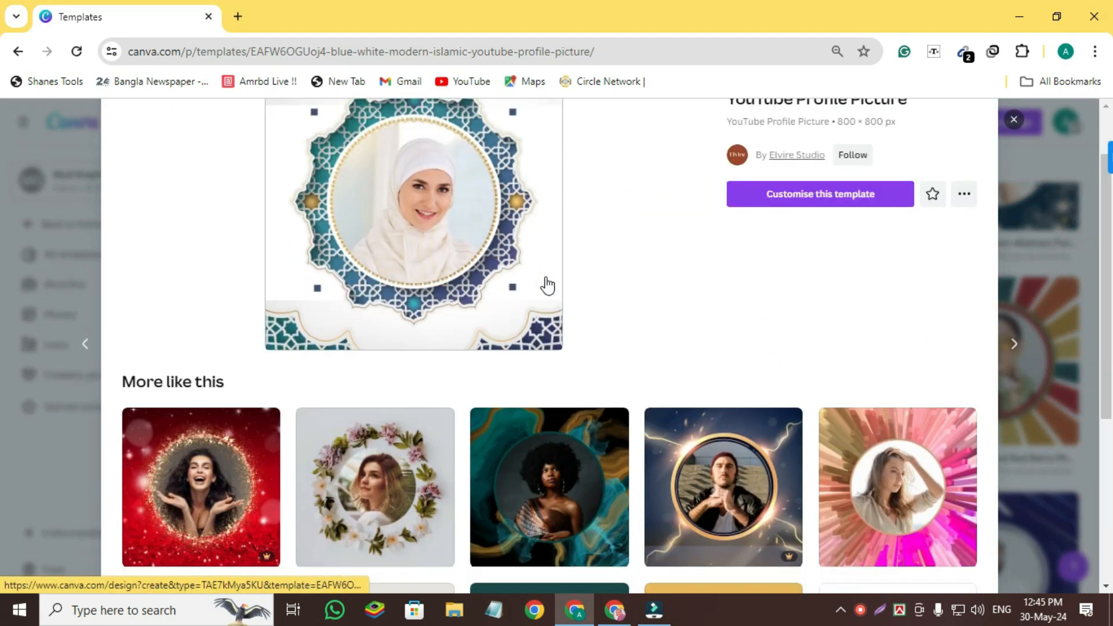
pyautogui.scroll(-2, 547, 283)
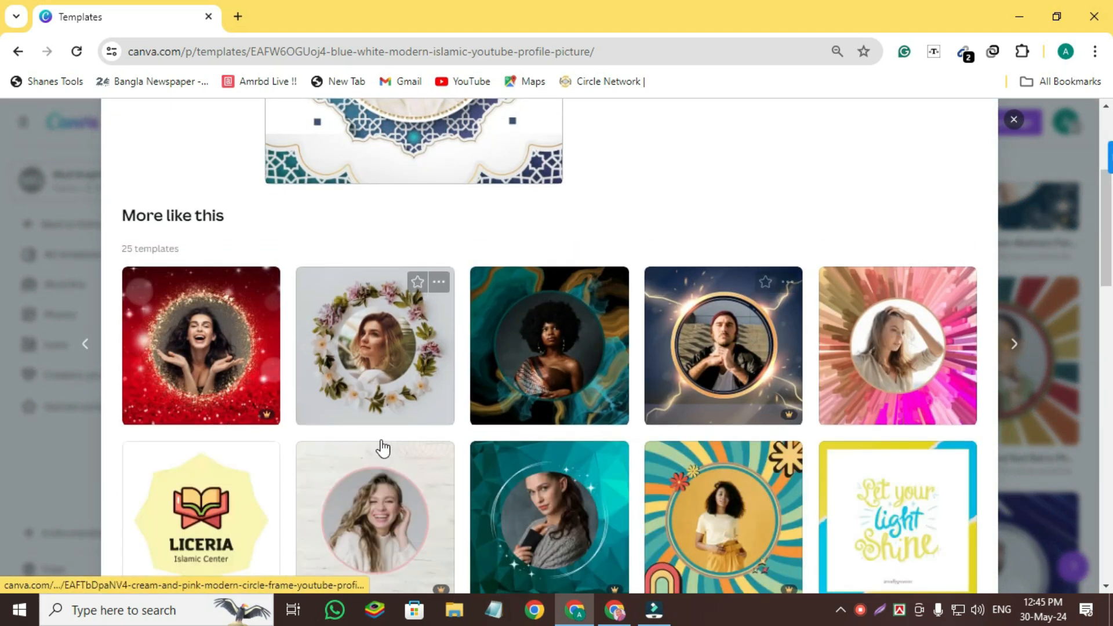
pyautogui.scroll(-5, 473, 433)
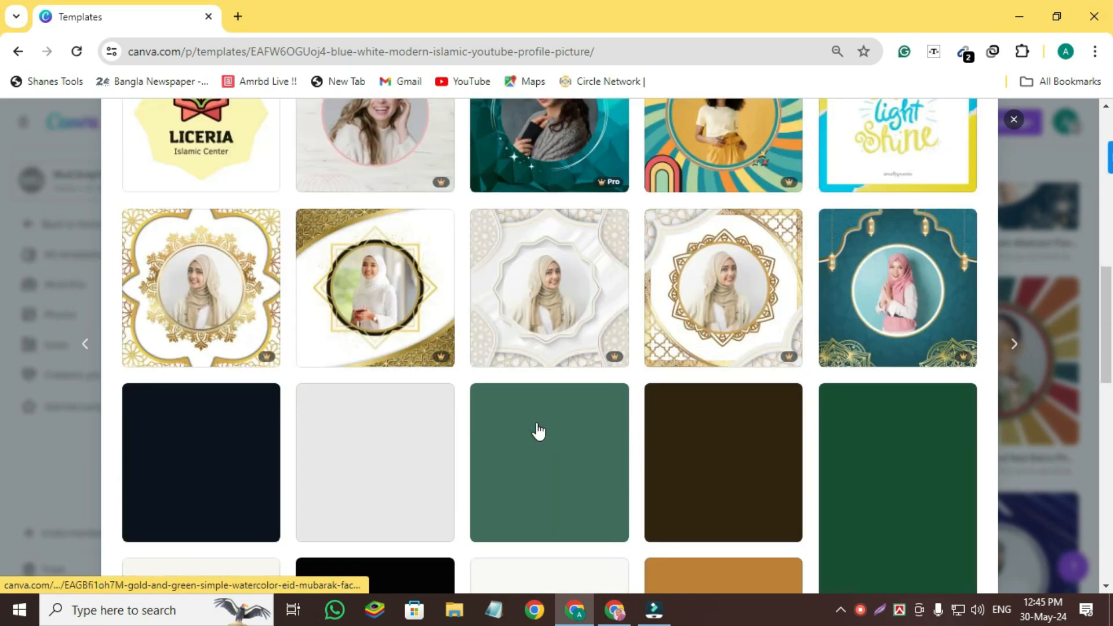
pyautogui.scroll(-8, 538, 431)
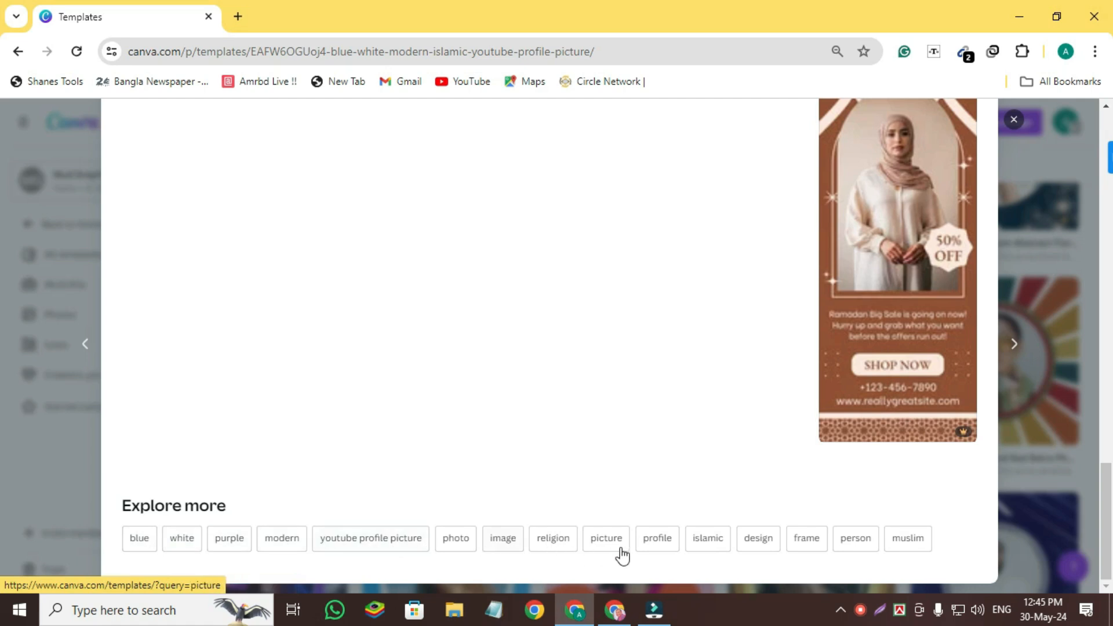
pyautogui.scroll(5, 663, 434)
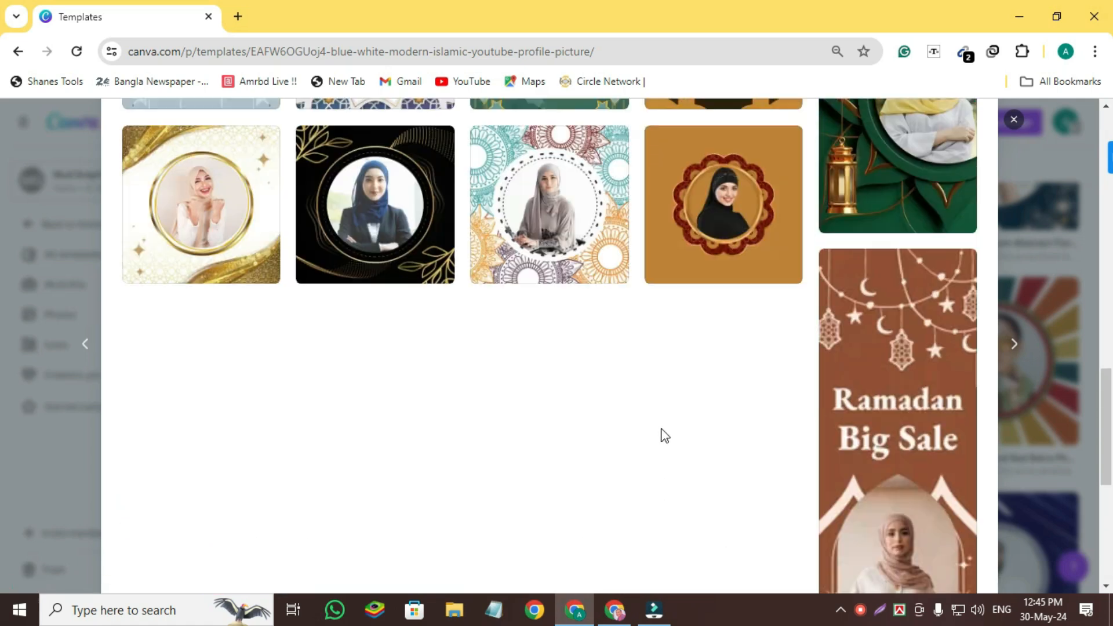
pyautogui.scroll(10, 665, 435)
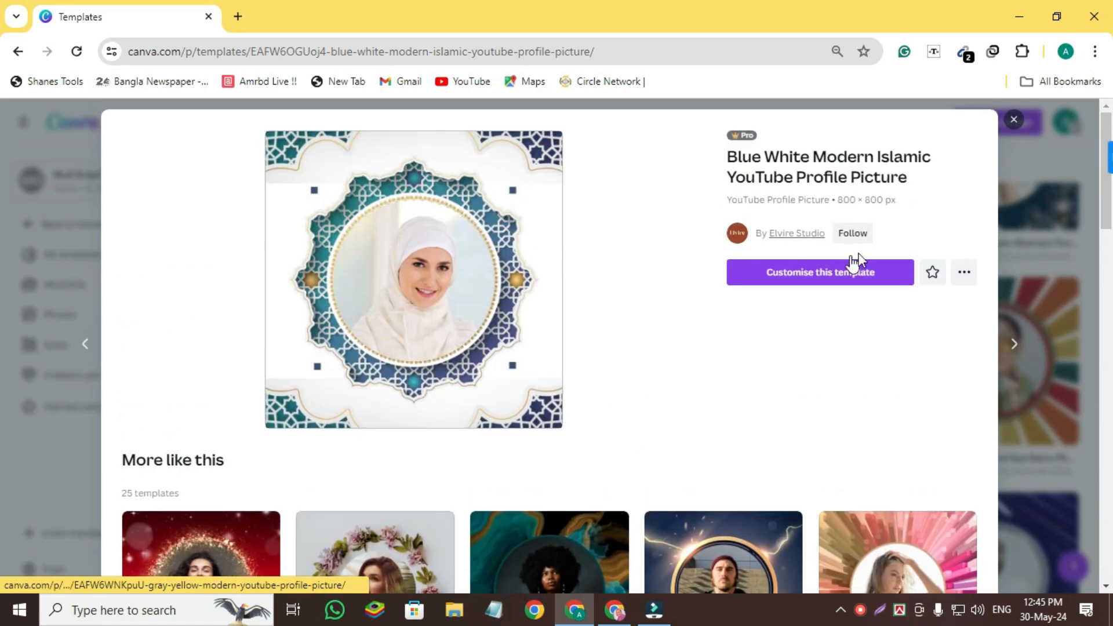
pyautogui.click(824, 276)
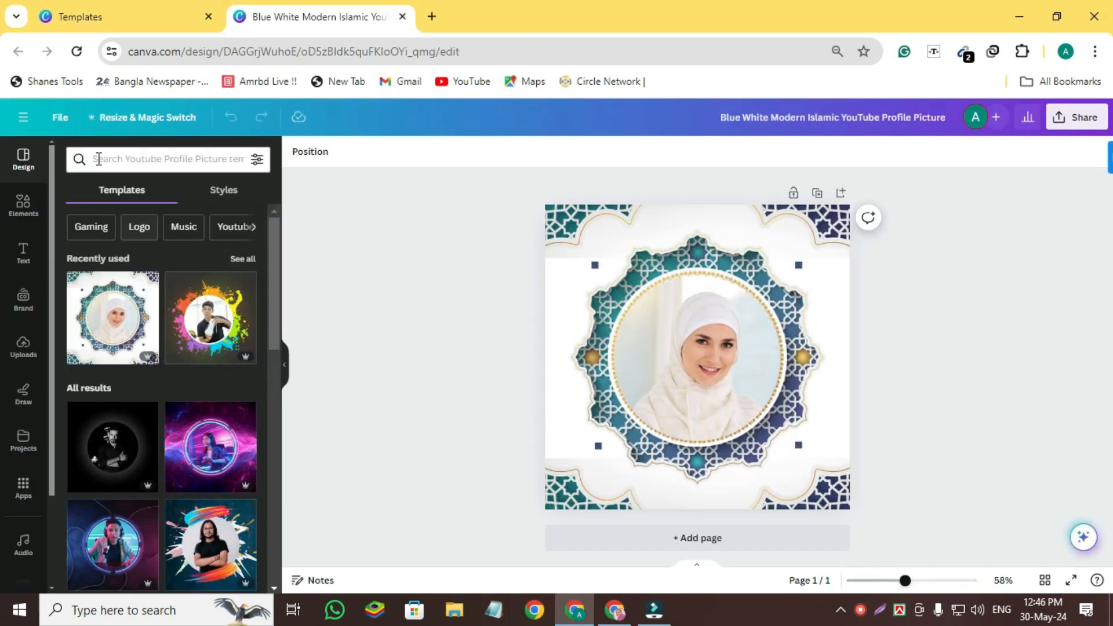
# - Search the editor's profile picture templates for "blog"
pyautogui.click(90, 159)
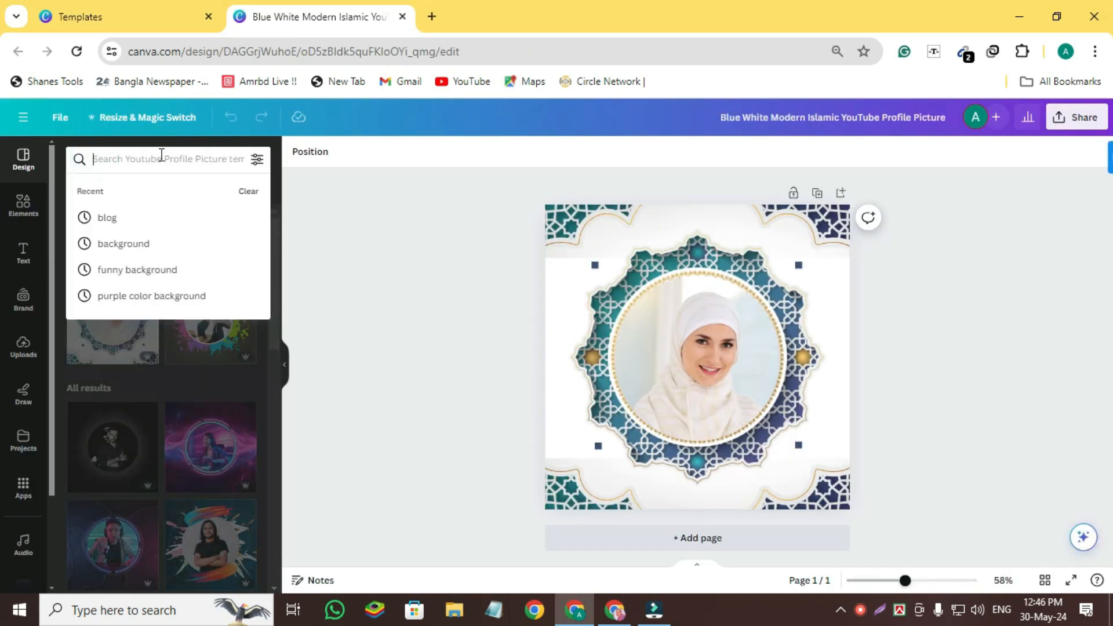
pyautogui.click(102, 157)
pyautogui.write('blog')
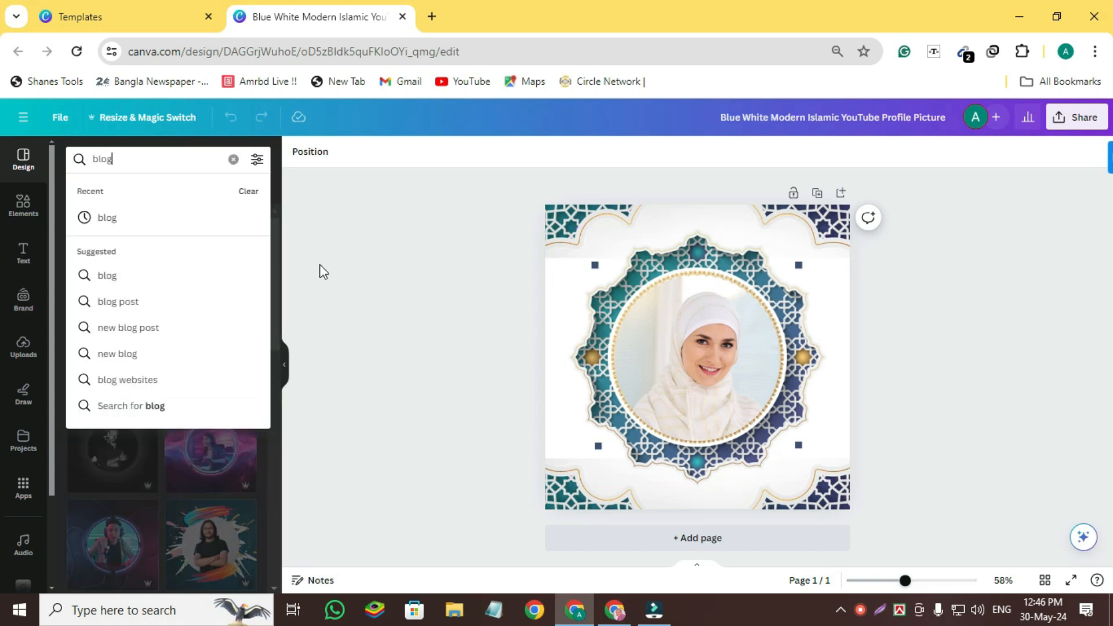
pyautogui.click(94, 219)
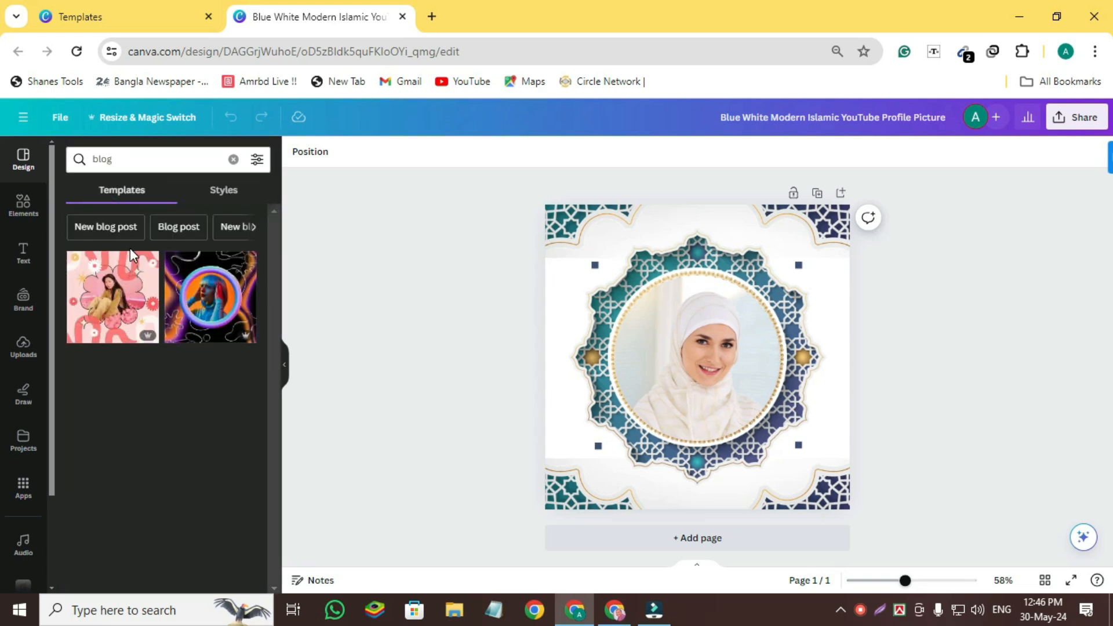
# - Explore the related template suggestions, viewing the results for "Blog post" and "New blog"
pyautogui.click(175, 231)
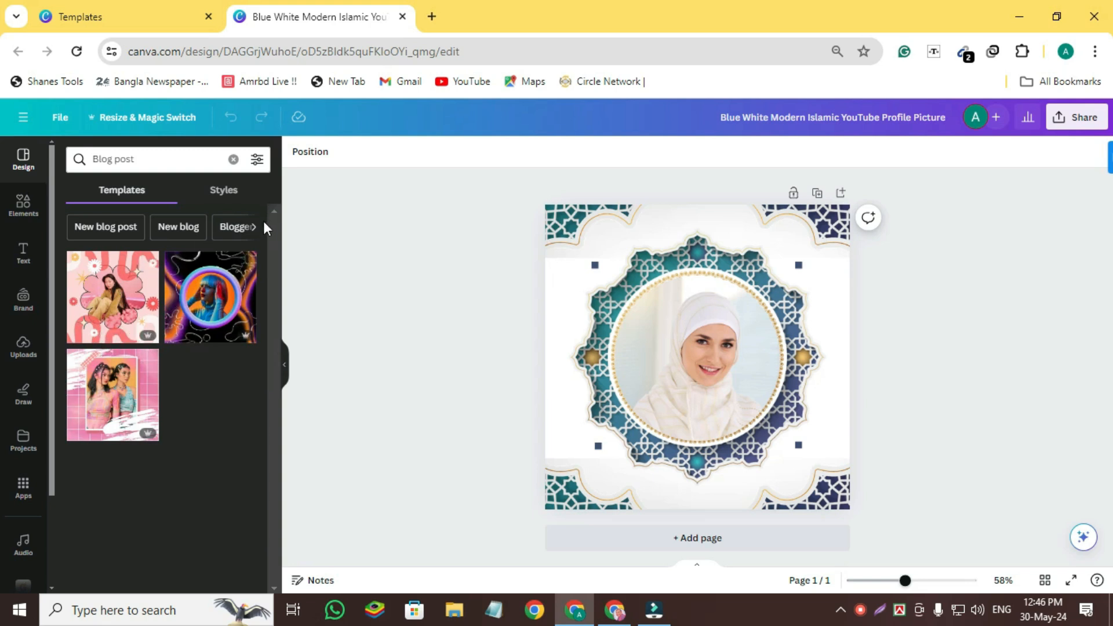
pyautogui.click(258, 235)
pyautogui.click(258, 235)
pyautogui.click(258, 235)
pyautogui.click(258, 235)
pyautogui.click(258, 235)
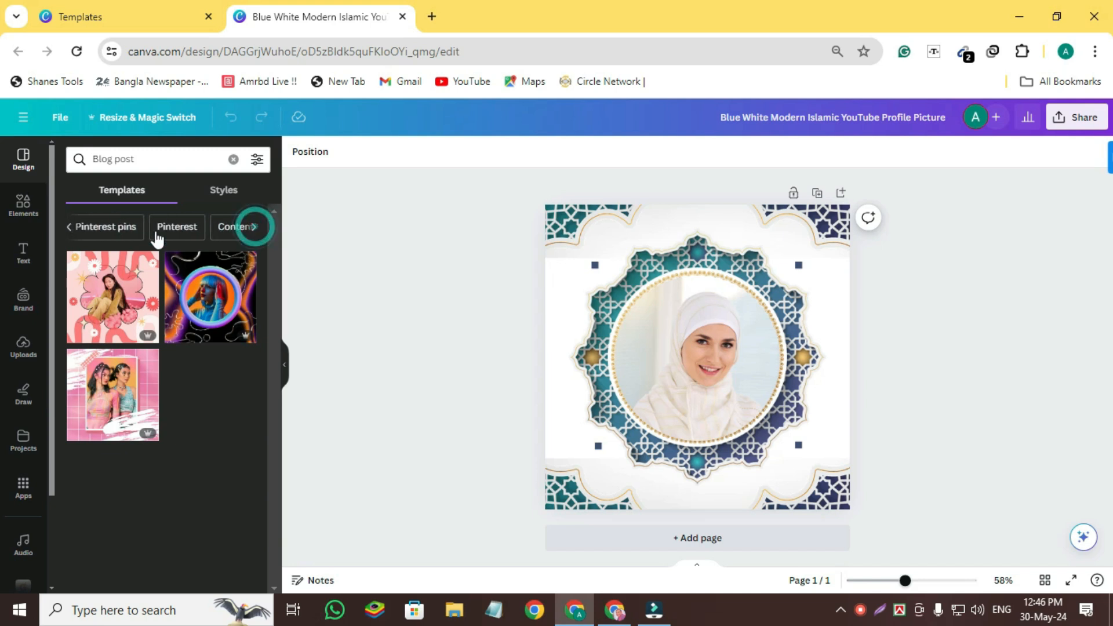
pyautogui.click(69, 229)
pyautogui.click(69, 229)
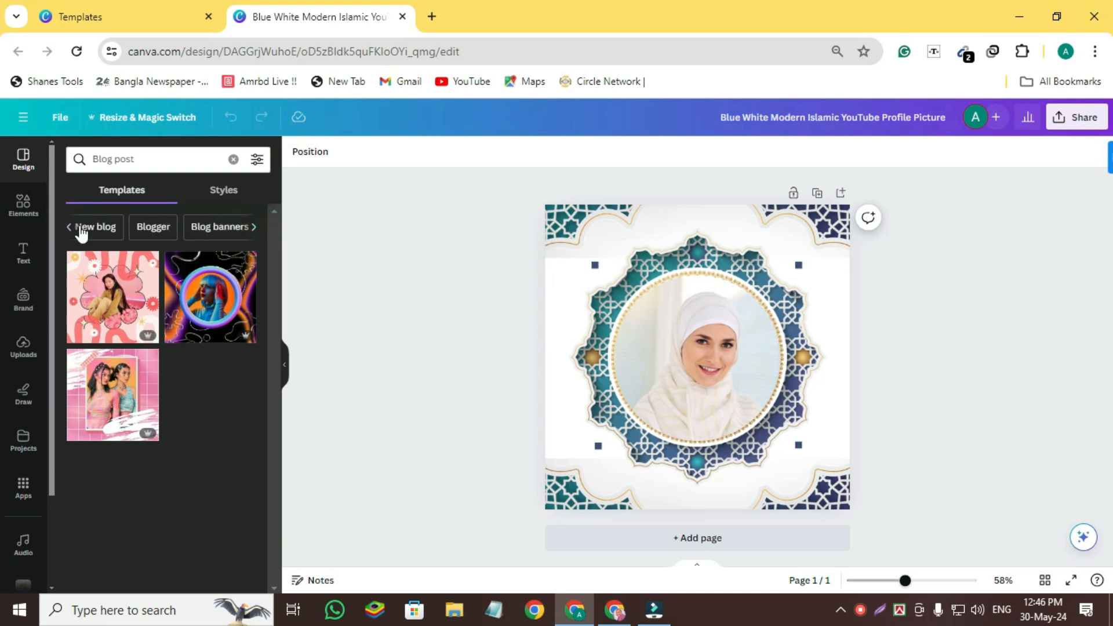
pyautogui.click(89, 226)
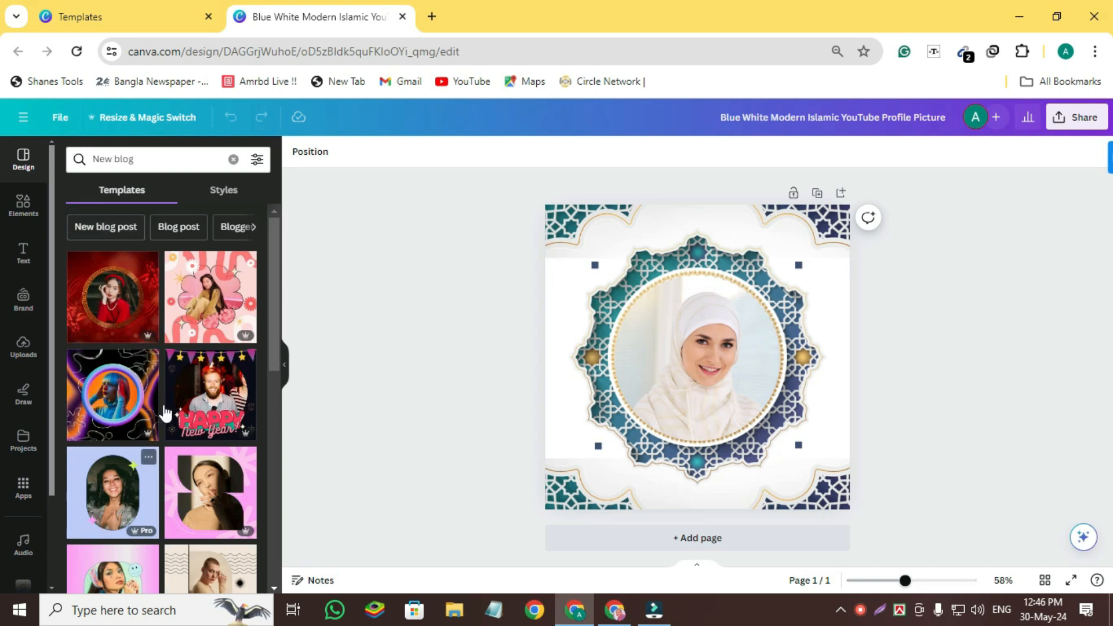
pyautogui.scroll(-3, 174, 414)
pyautogui.scroll(3, 177, 416)
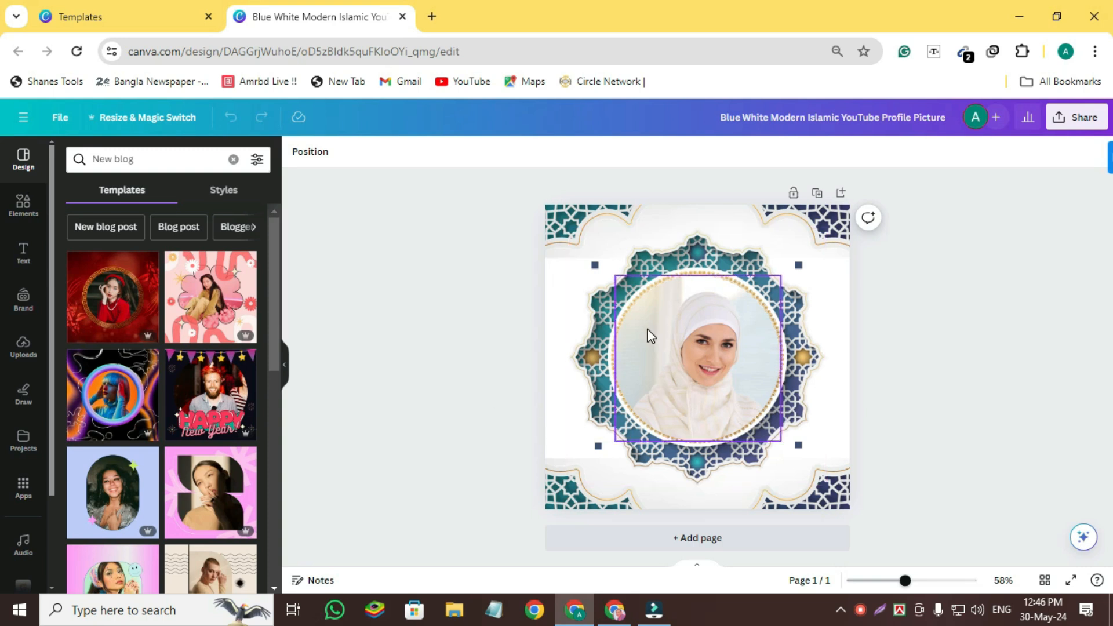
# - Add a blank second page to the design and delete it again
pyautogui.click(694, 542)
pyautogui.scroll(4, 726, 410)
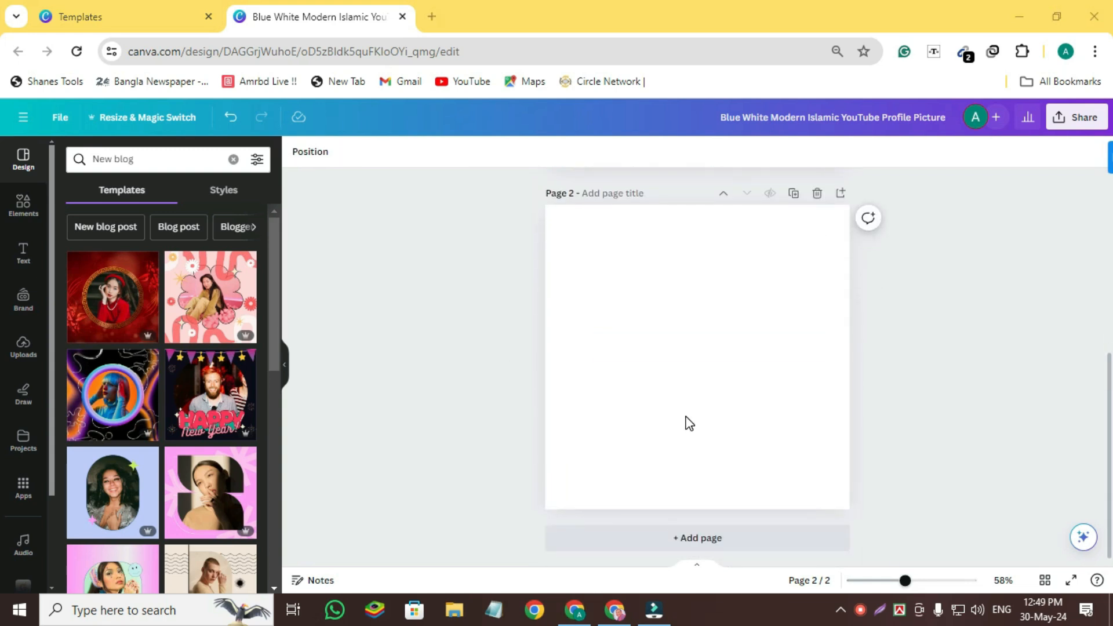
pyautogui.scroll(3, 712, 425)
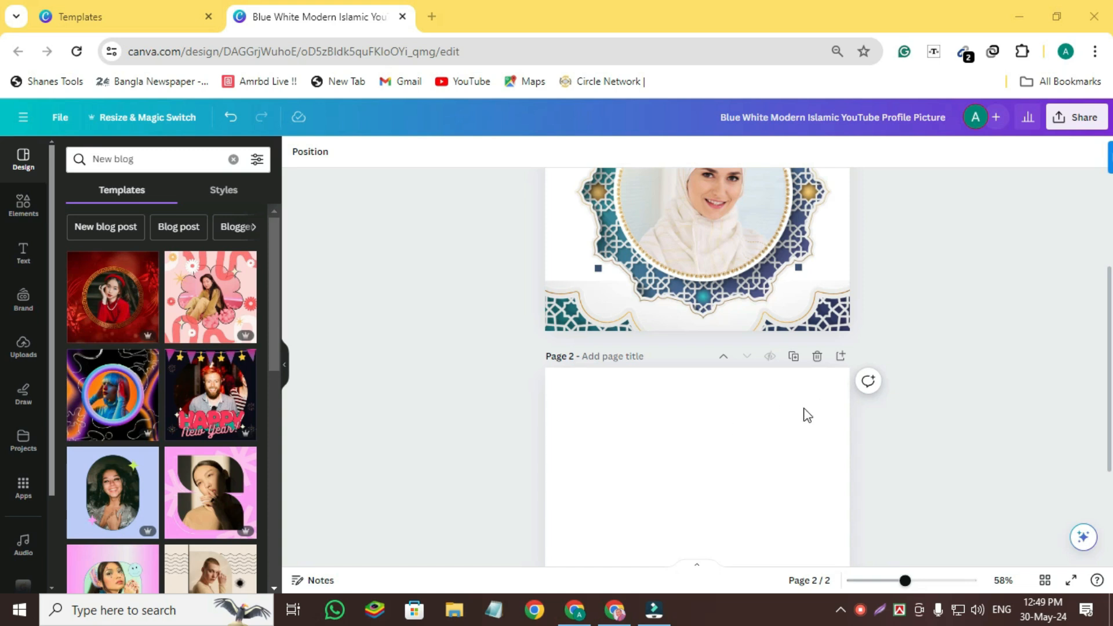
pyautogui.click(816, 355)
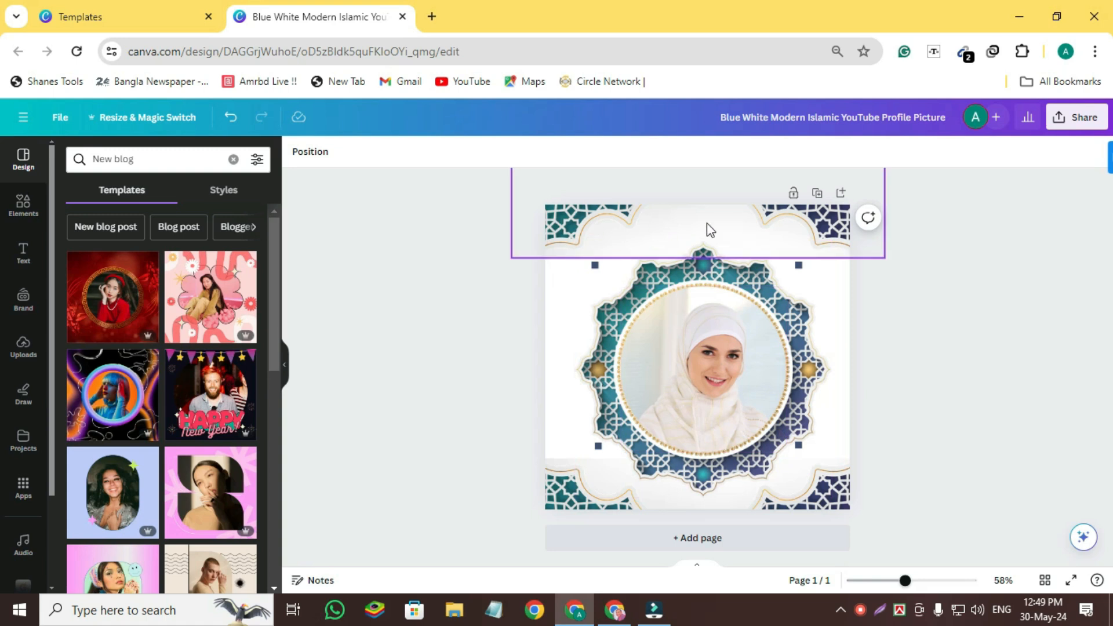
# - Review the file types available for downloading the profile picture design without downloading it
pyautogui.click(1061, 116)
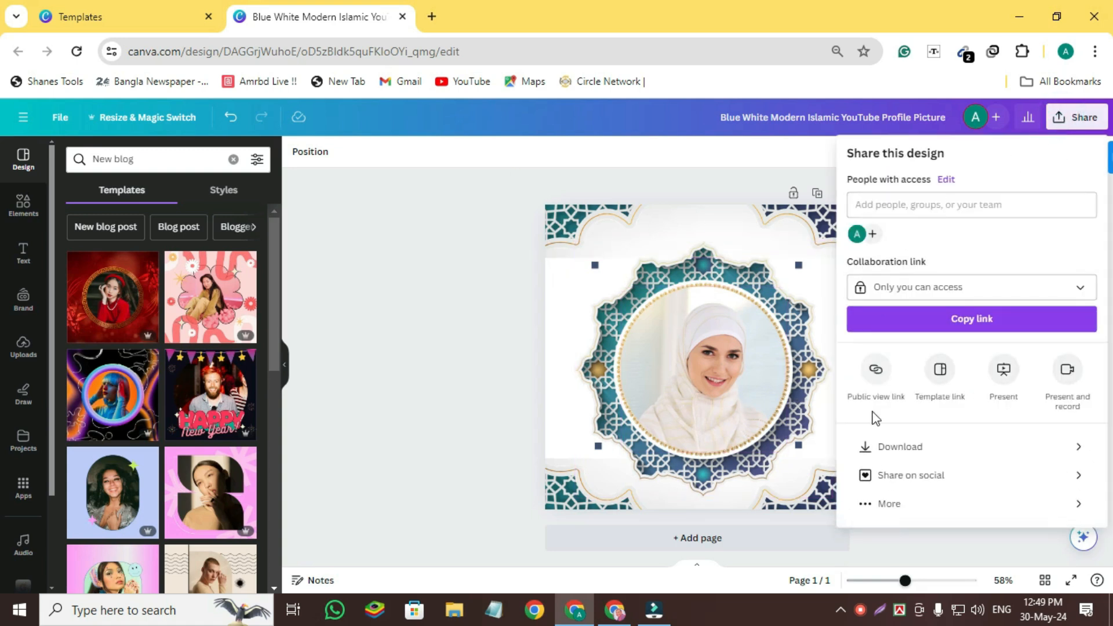
pyautogui.click(916, 451)
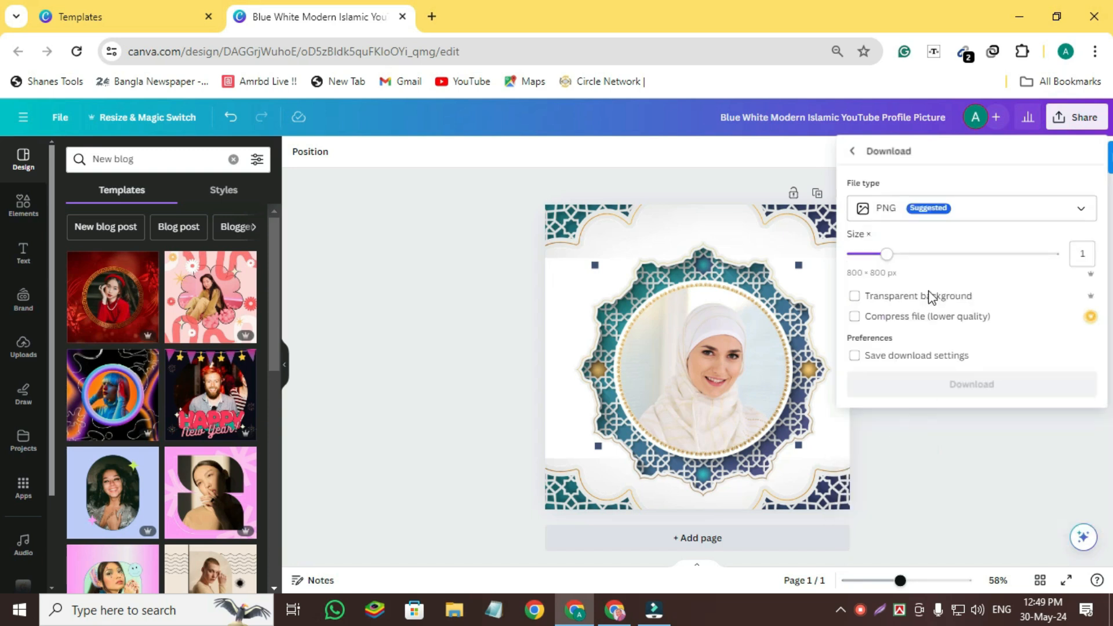
pyautogui.click(1079, 215)
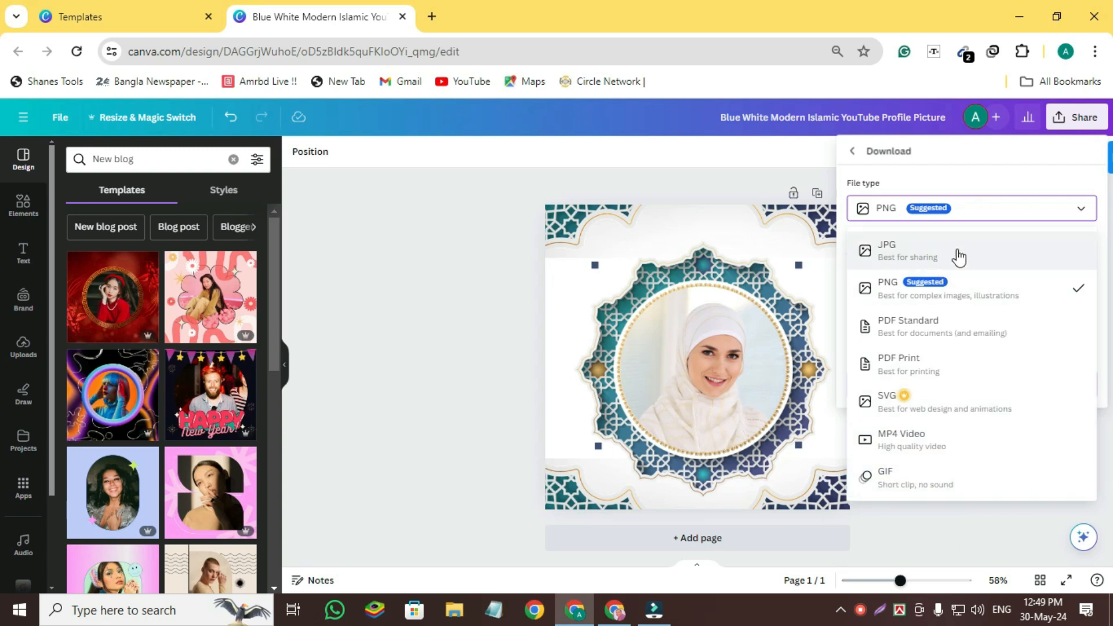
pyautogui.click(375, 255)
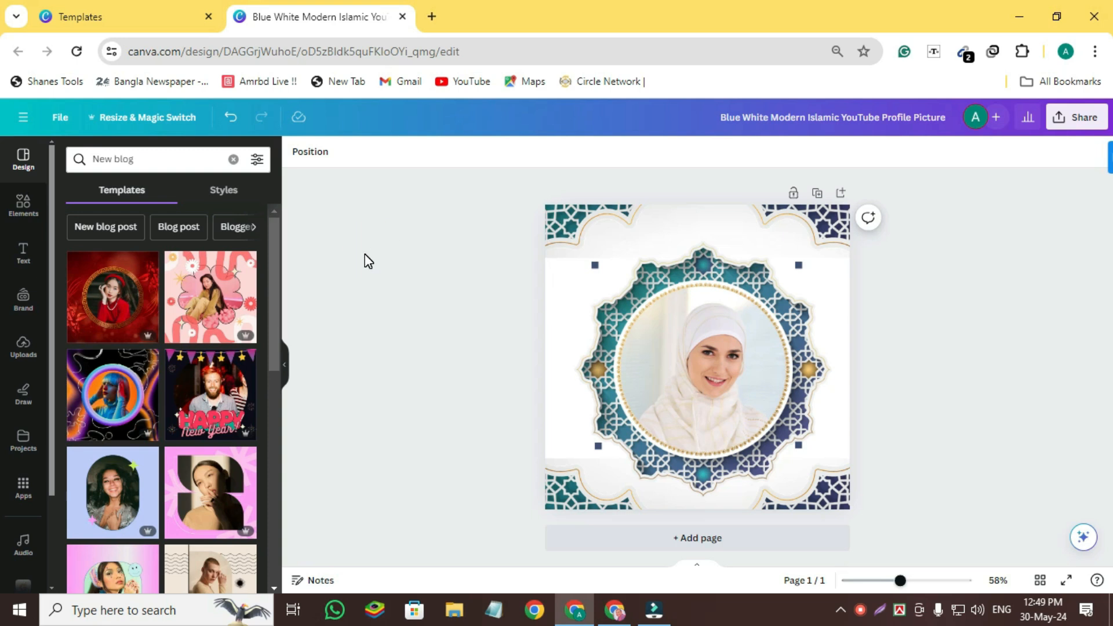
# - Close the profile picture design and its template preview, and return to the Canva home page
pyautogui.click(167, 16)
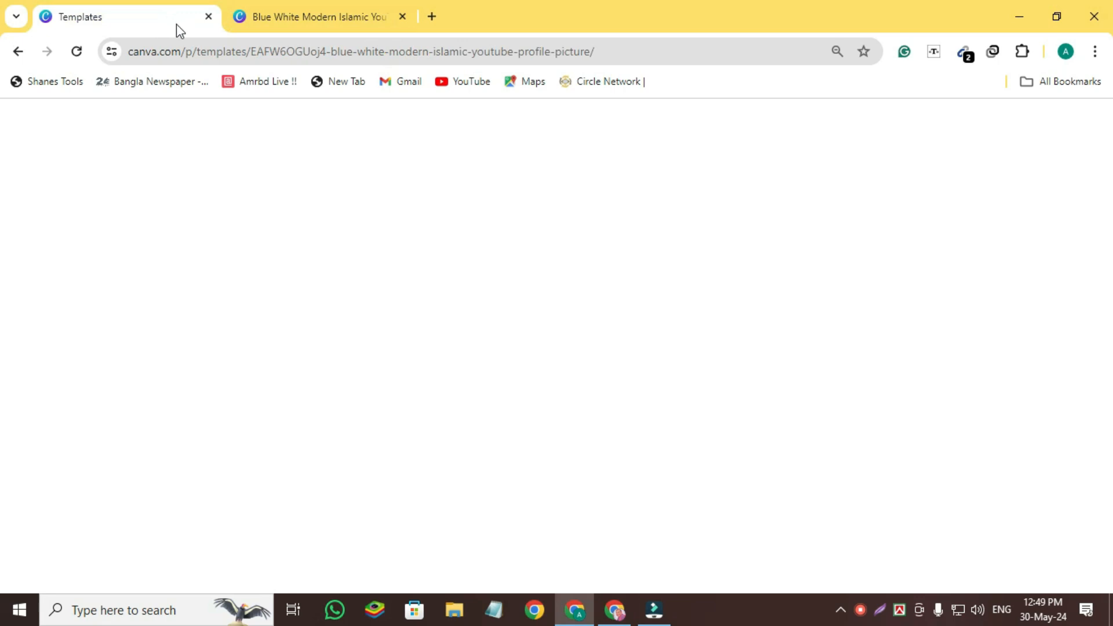
pyautogui.click(402, 17)
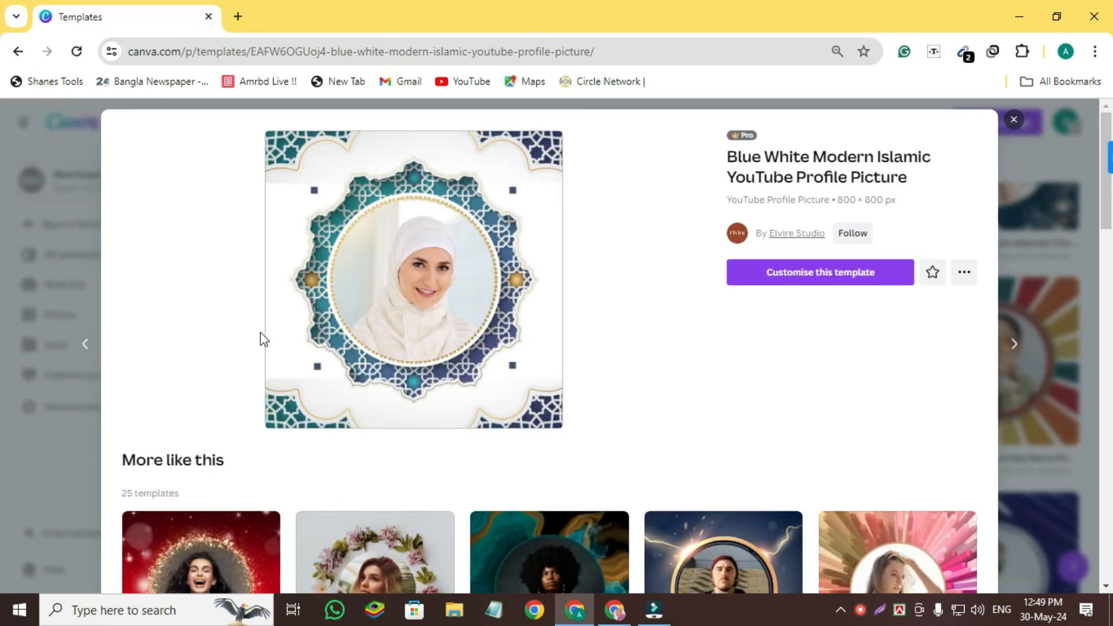
pyautogui.click(1014, 120)
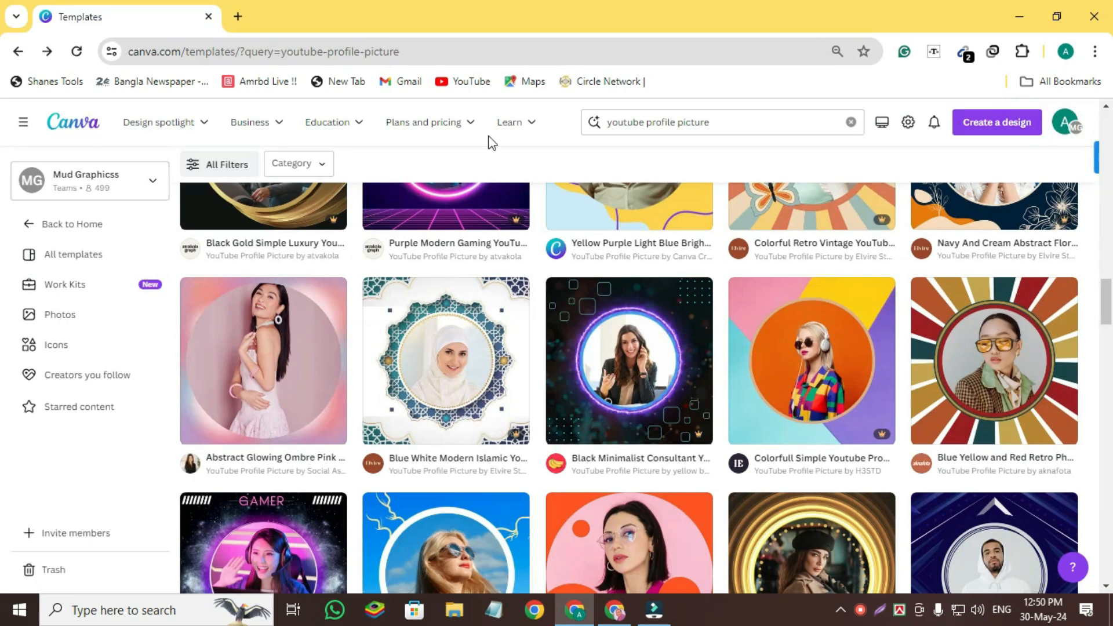
pyautogui.moveTo(330, 125)
pyautogui.click(72, 224)
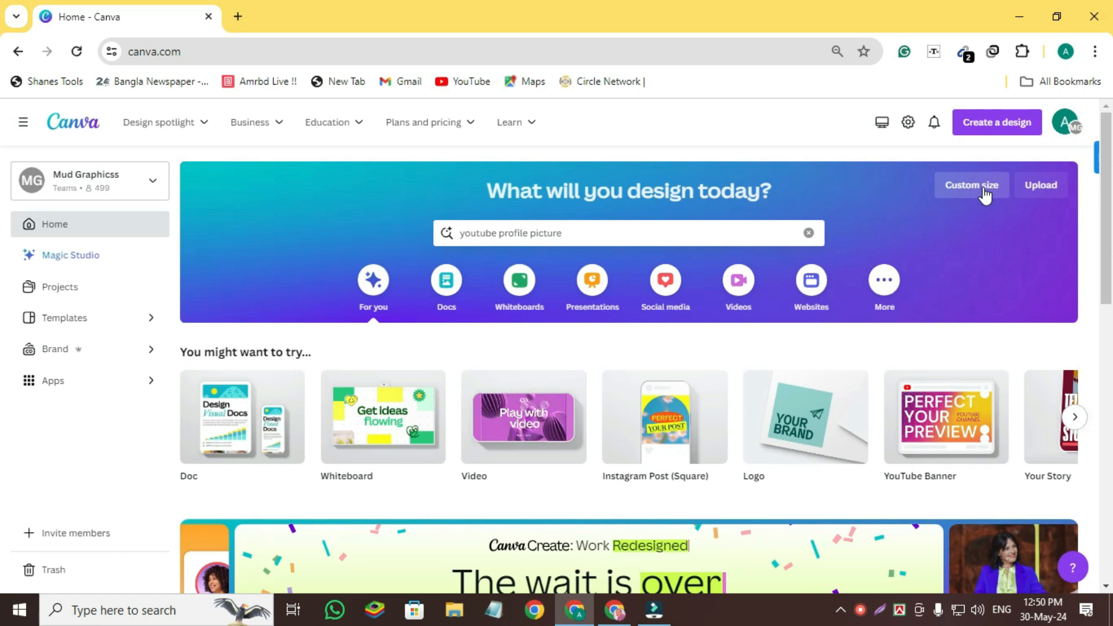
# - Search the new-design types for "youtube banner" and look at the custom size options
pyautogui.click(981, 134)
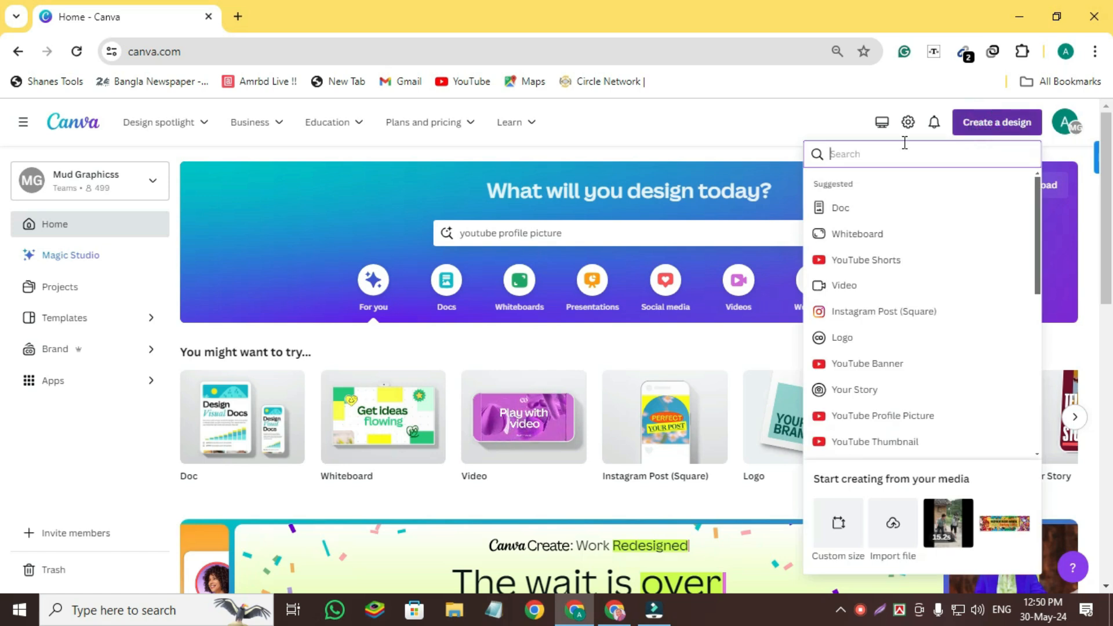
pyautogui.click(867, 154)
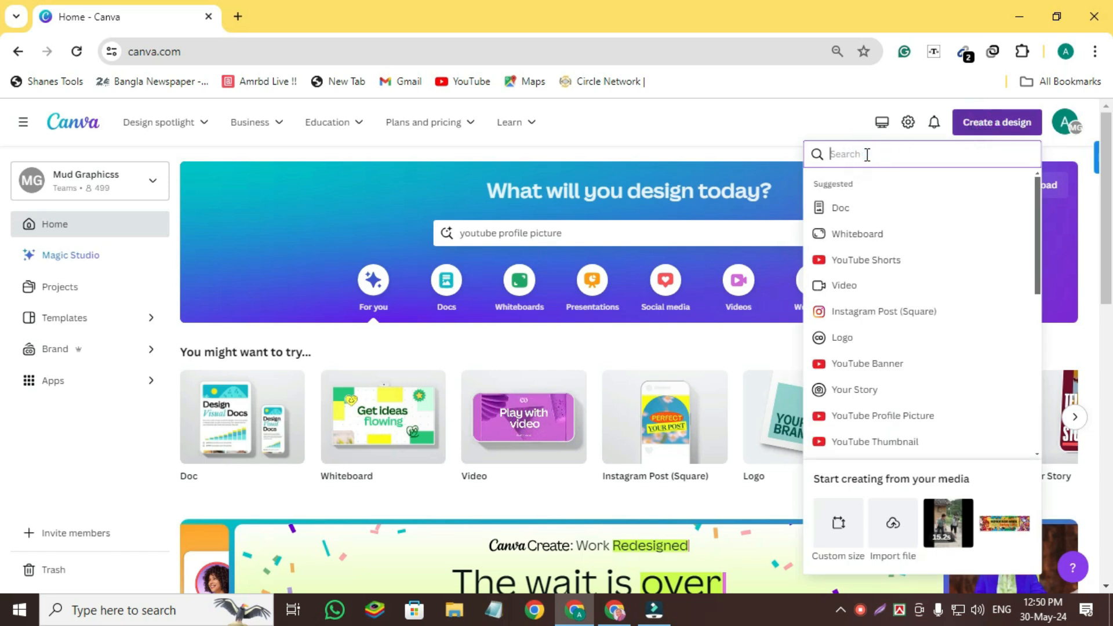
pyautogui.write('you')
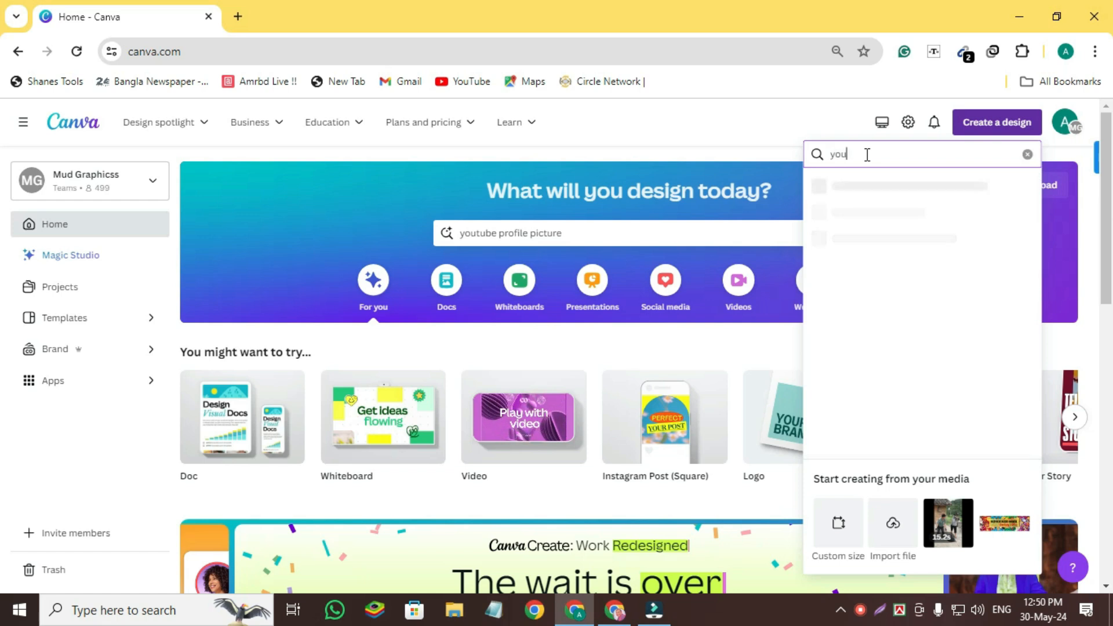
pyautogui.write('tube banner')
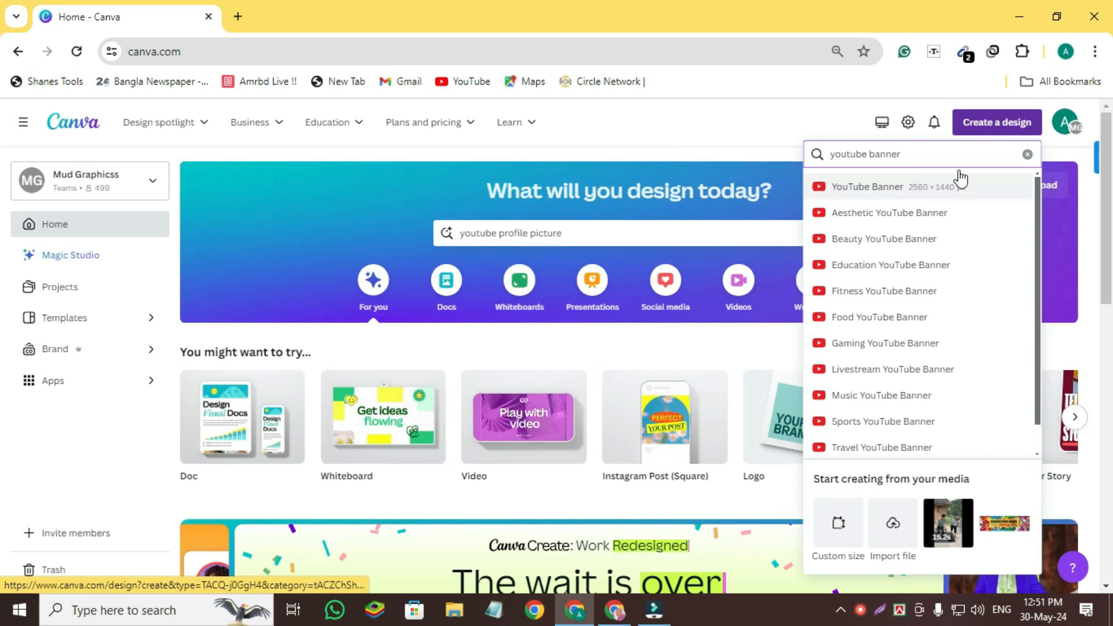
pyautogui.click(769, 113)
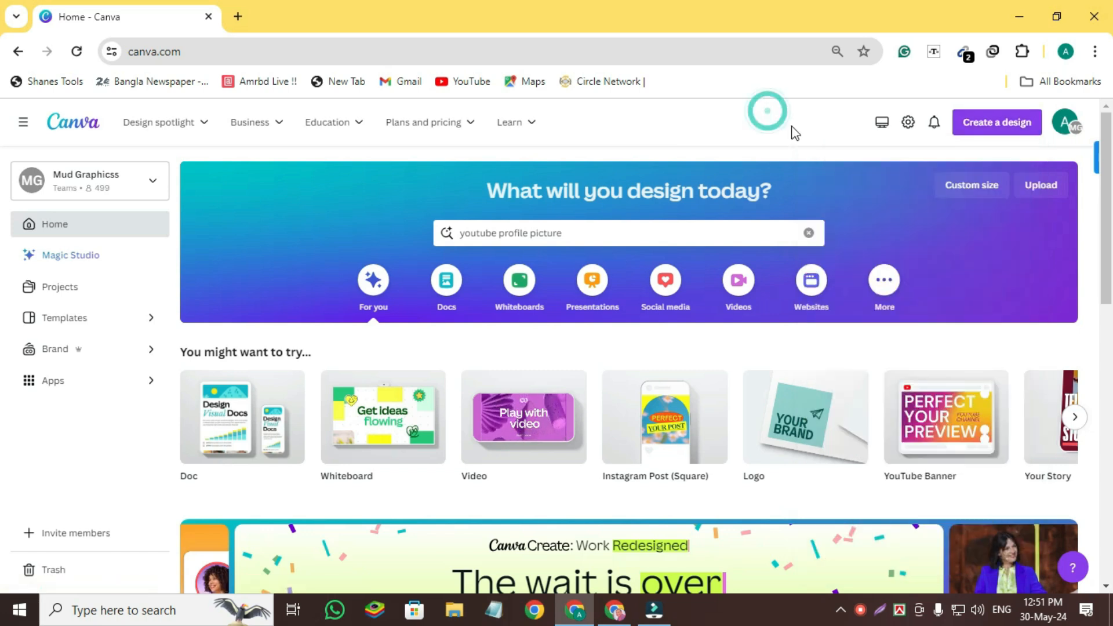
pyautogui.click(970, 188)
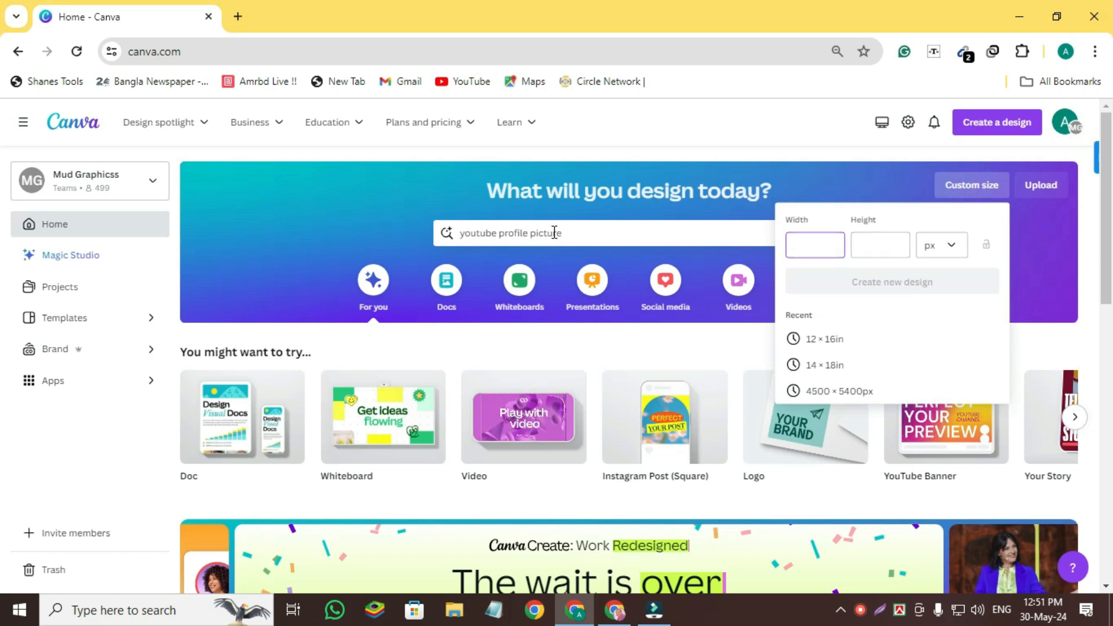
# - Replace the home page template search with "youtube banner" and run it
pyautogui.click(574, 232)
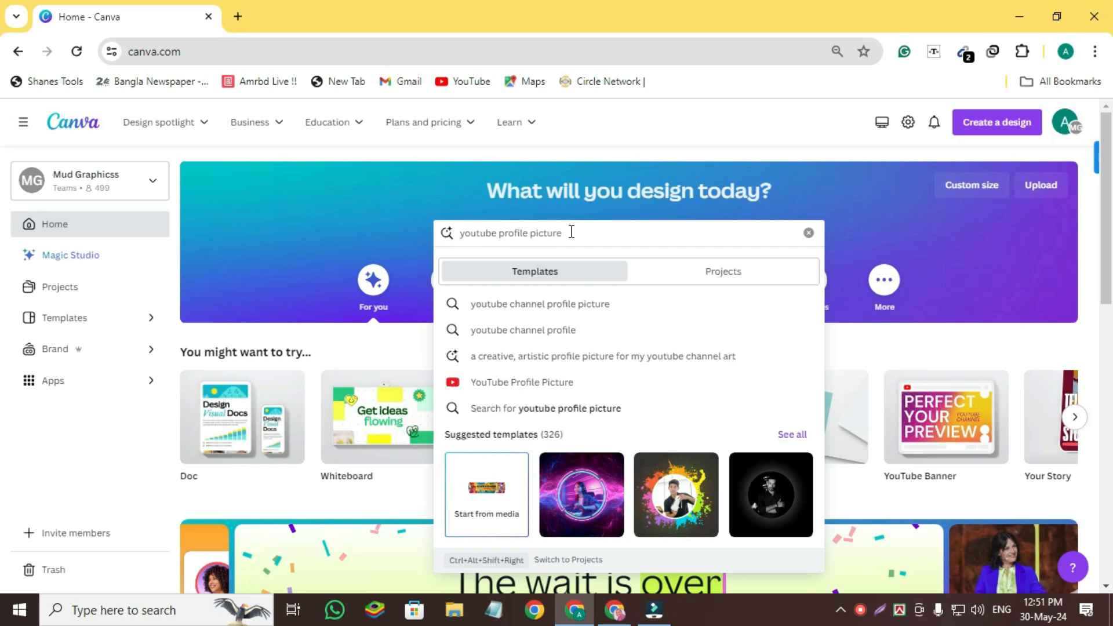
pyautogui.click(808, 232)
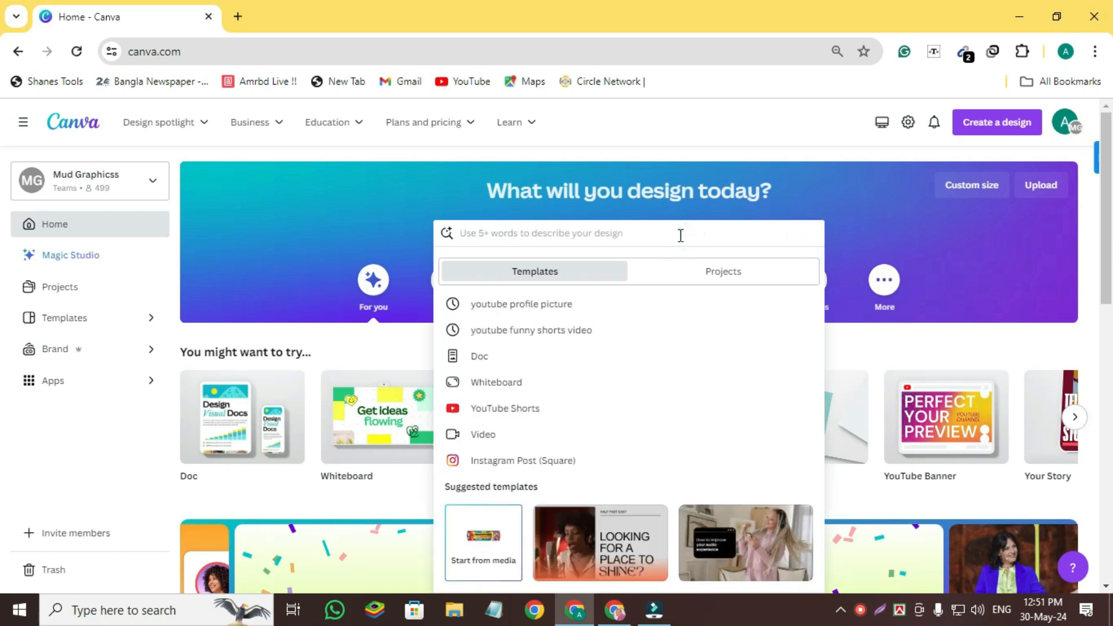
pyautogui.write('youtube')
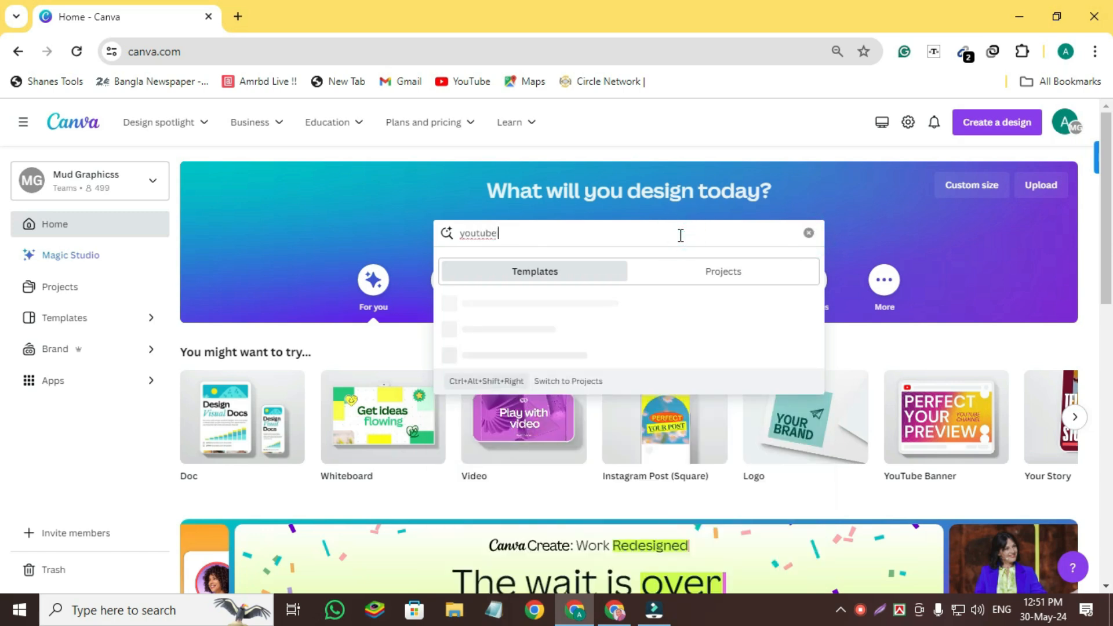
pyautogui.write(' banner')
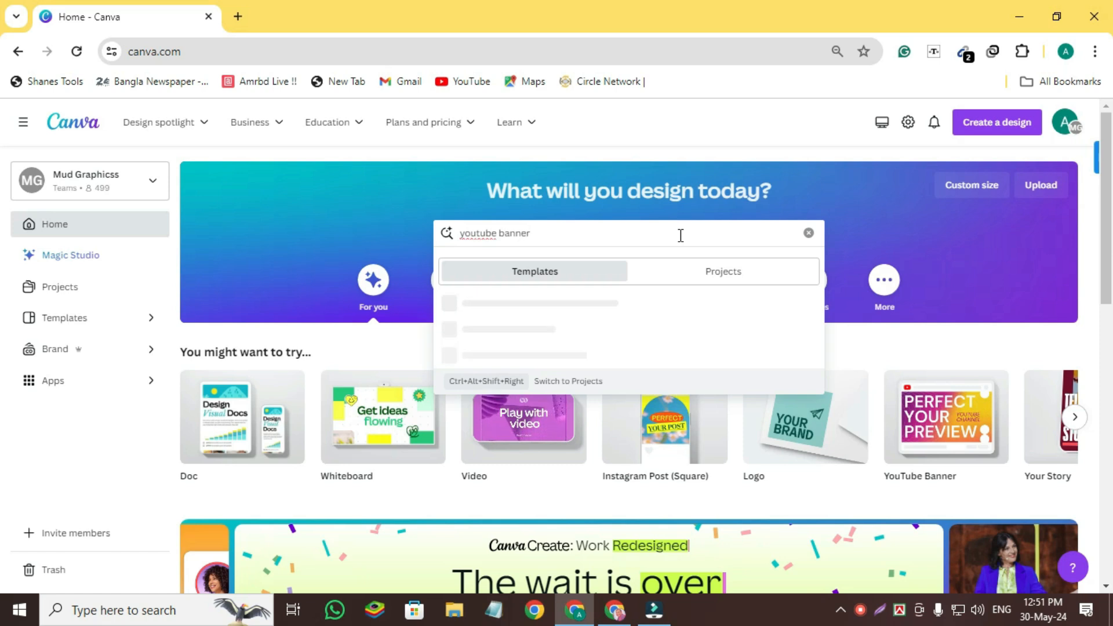
pyautogui.press('Return')
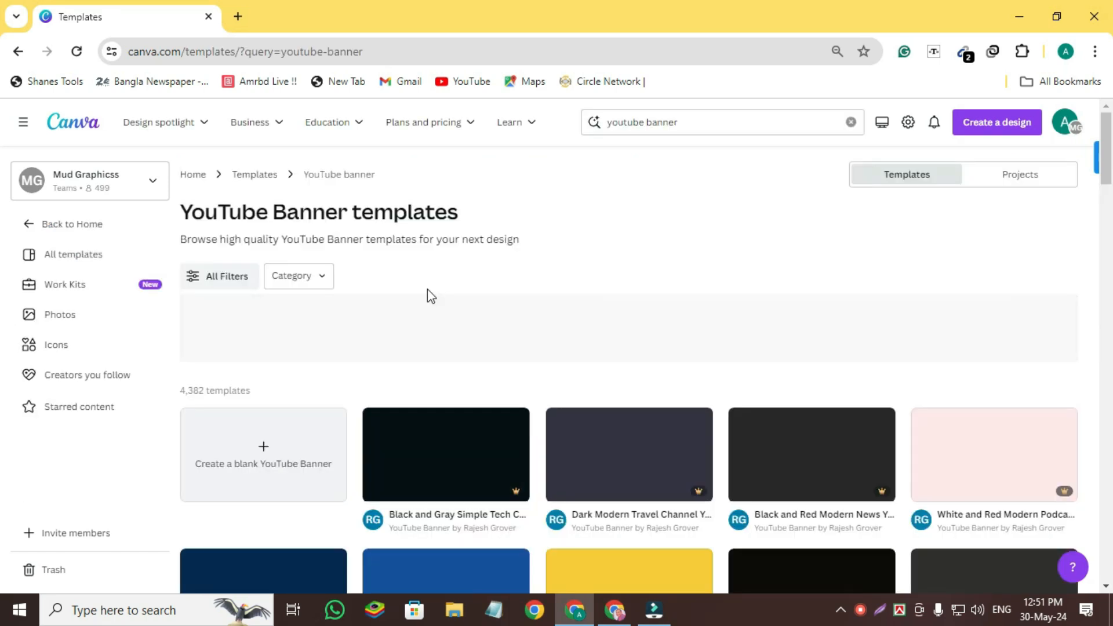
# - Browse the banner templates and start customising the Neon Futuristic Minimalist Bright Clean Gaming YouTube Banner in the editor
pyautogui.scroll(-6, 427, 294)
pyautogui.scroll(-7, 555, 383)
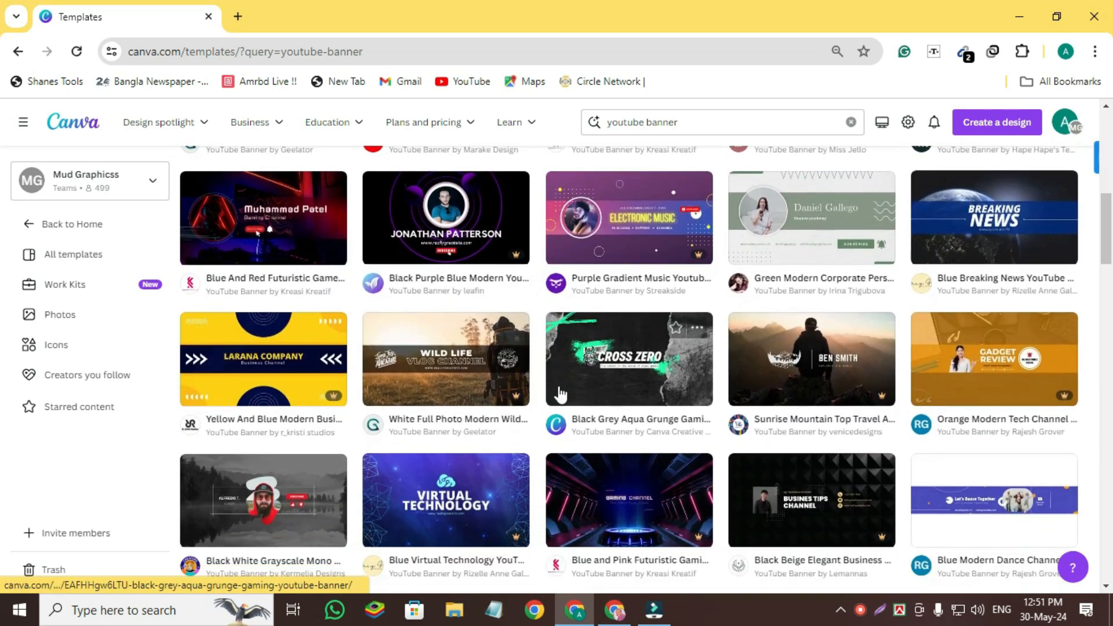
pyautogui.scroll(-3, 561, 400)
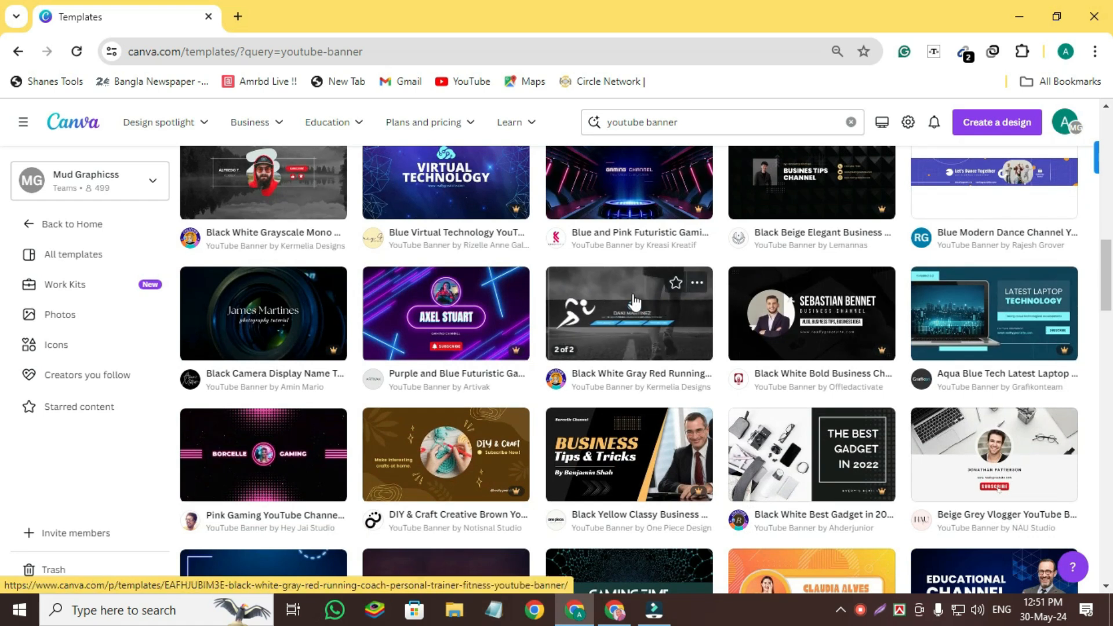
pyautogui.scroll(-4, 403, 382)
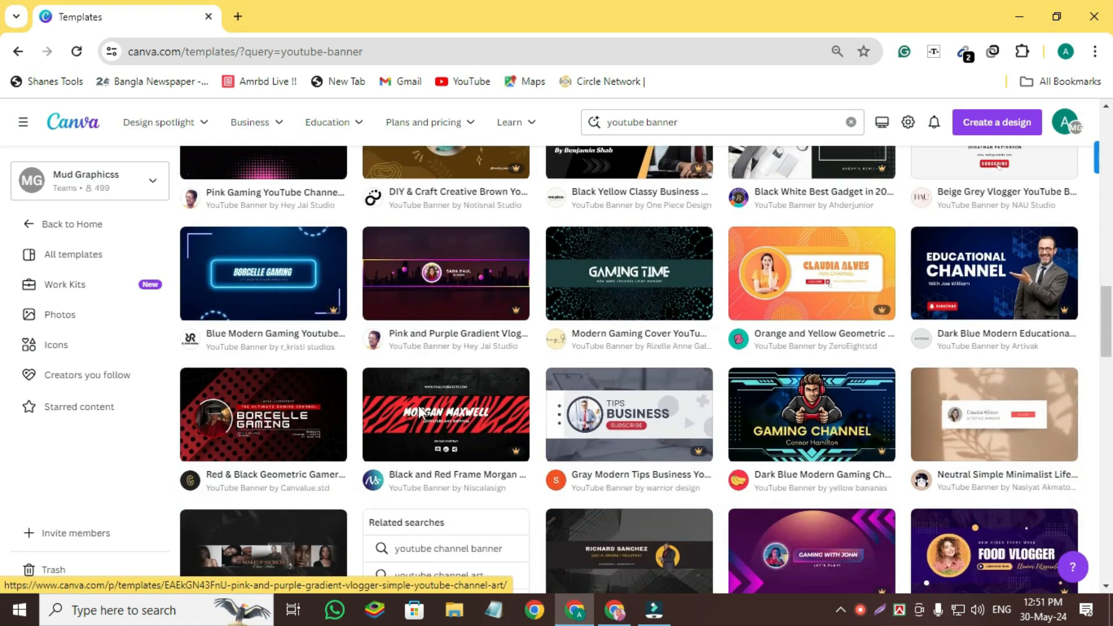
pyautogui.scroll(-3, 420, 413)
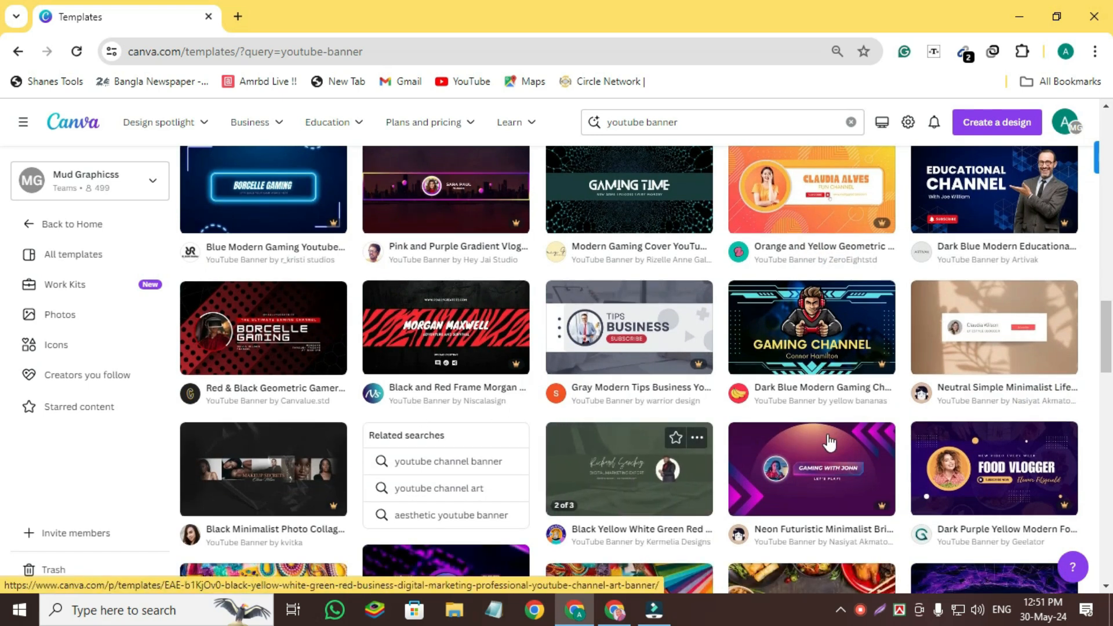
pyautogui.scroll(-3, 809, 347)
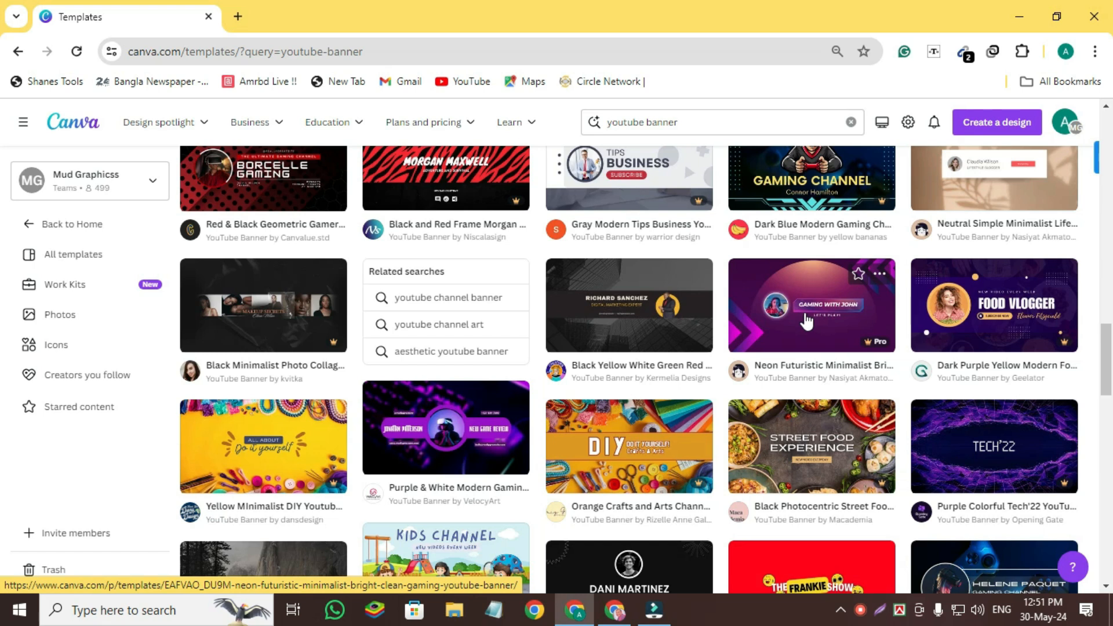
pyautogui.click(804, 313)
pyautogui.click(747, 306)
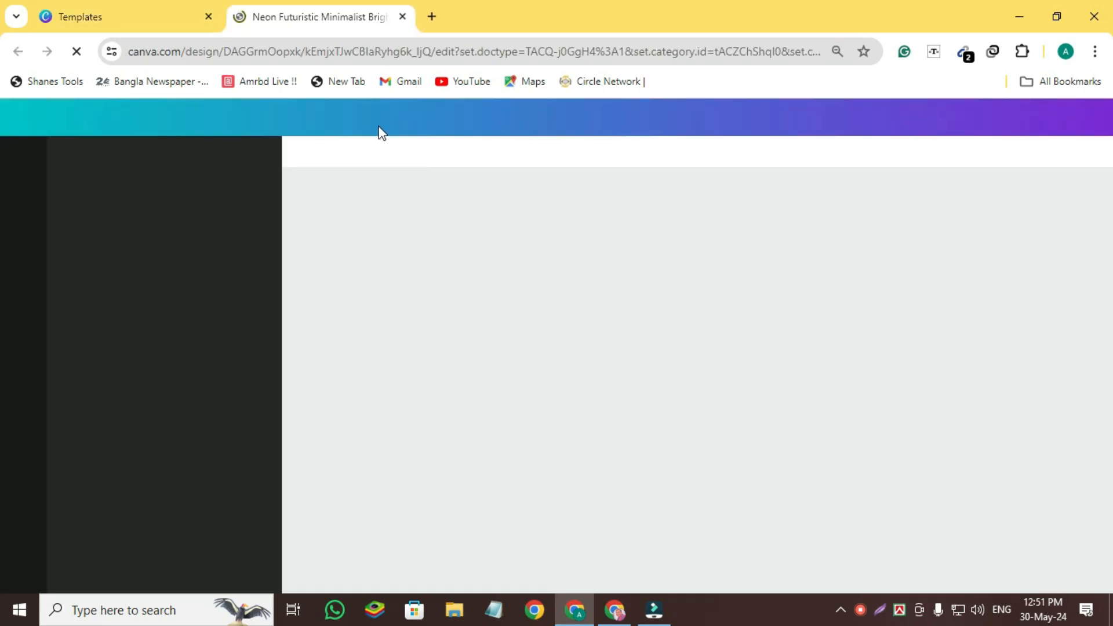
# - Look over the templates similar to the neon gaming banner and return to the banner design in the editor
pyautogui.click(176, 24)
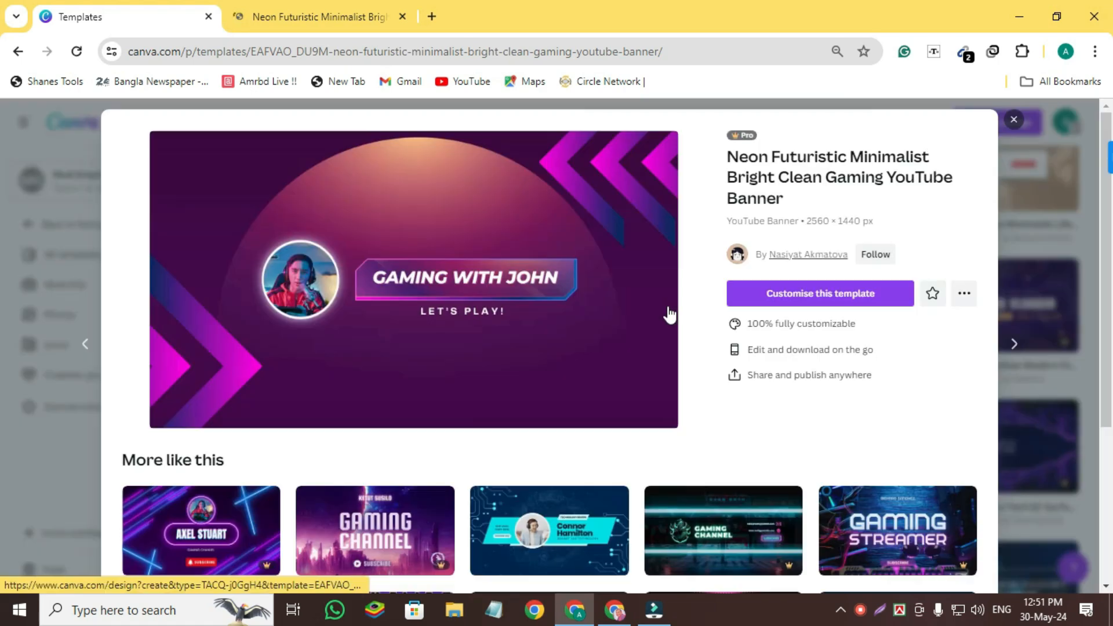
pyautogui.scroll(-4, 536, 459)
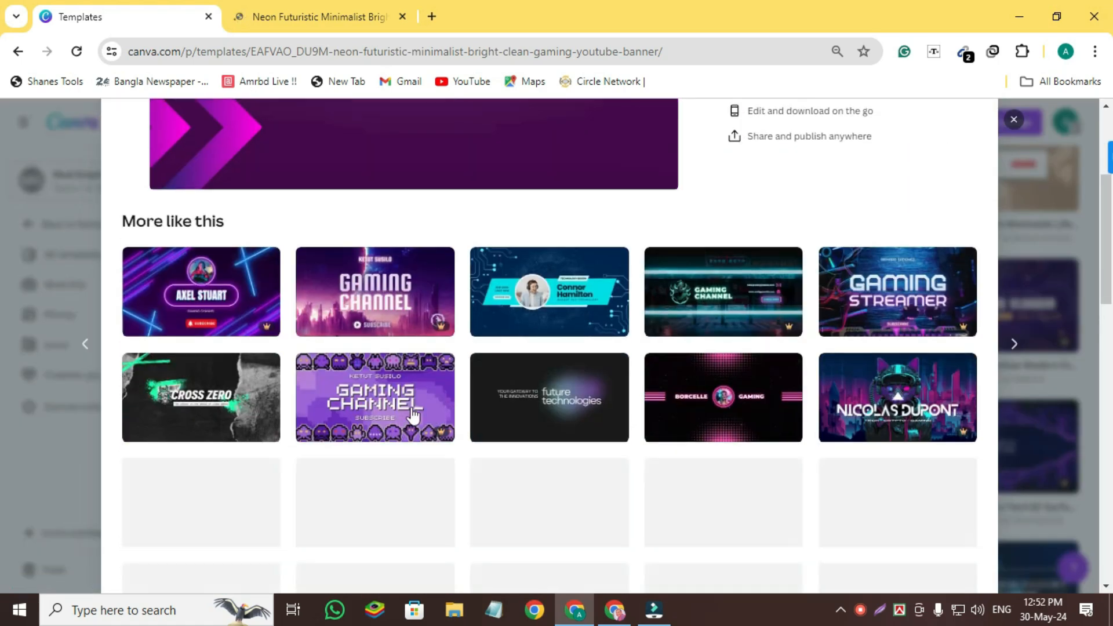
pyautogui.scroll(-5, 591, 412)
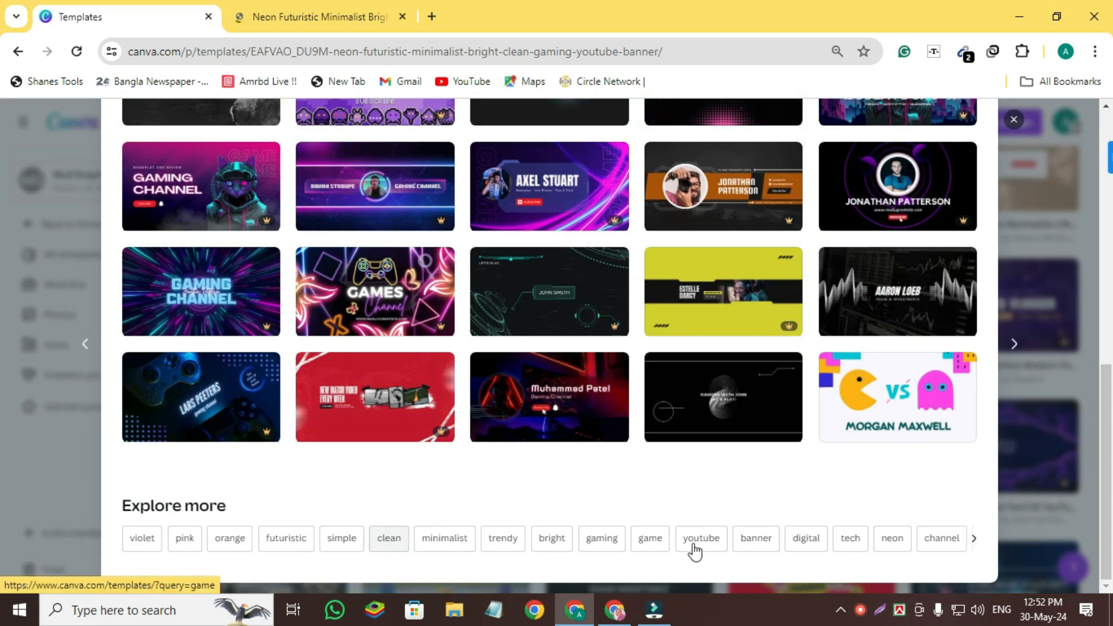
pyautogui.scroll(6, 654, 477)
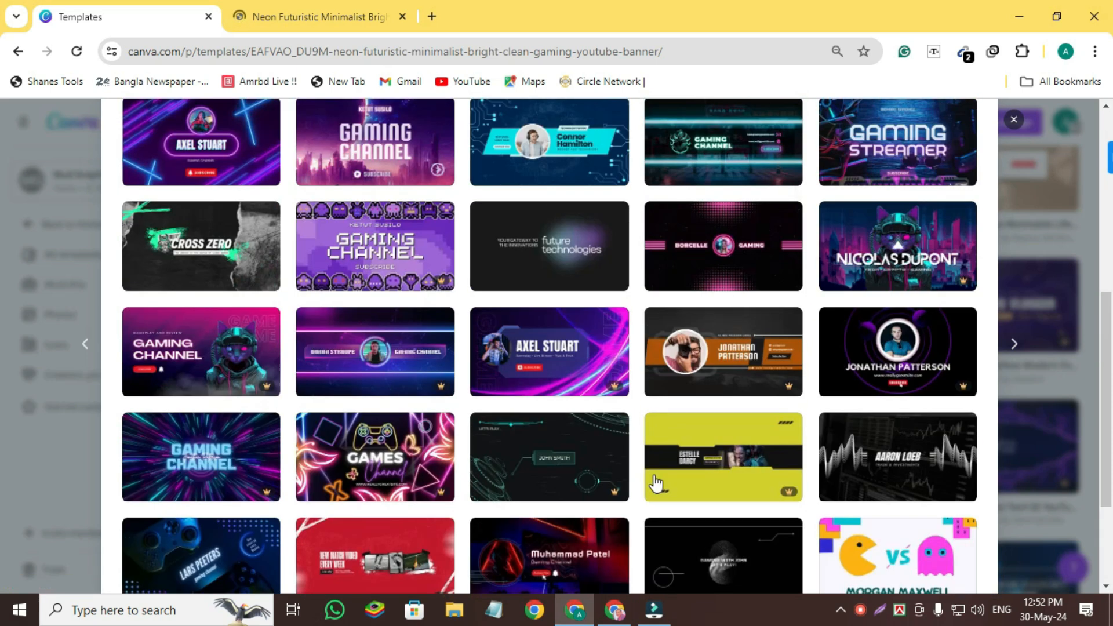
pyautogui.scroll(3, 653, 475)
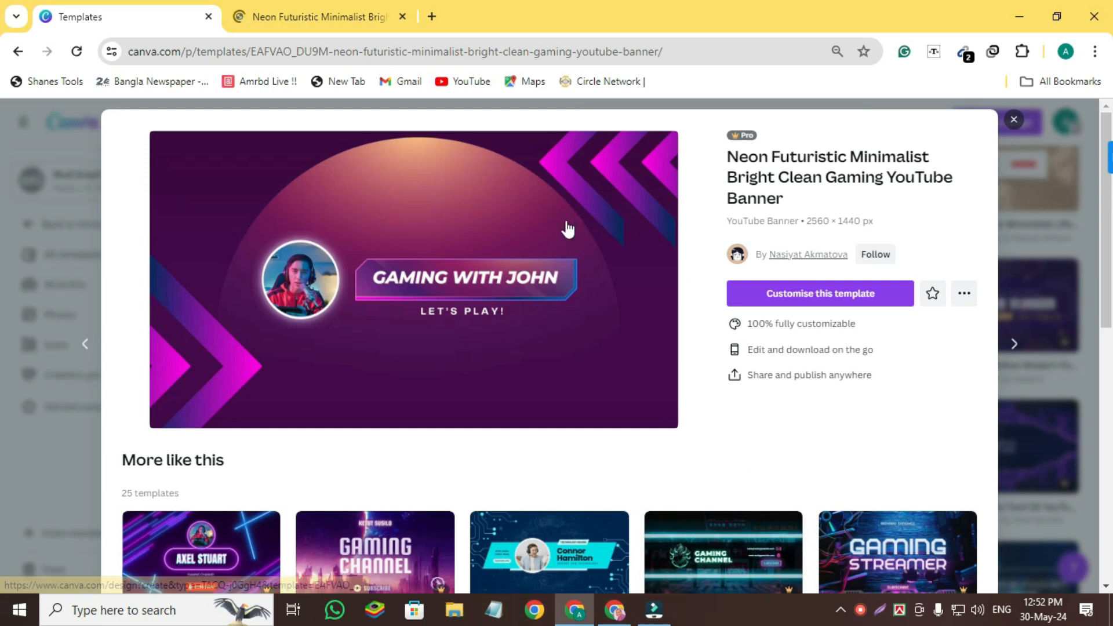
pyautogui.click(364, 17)
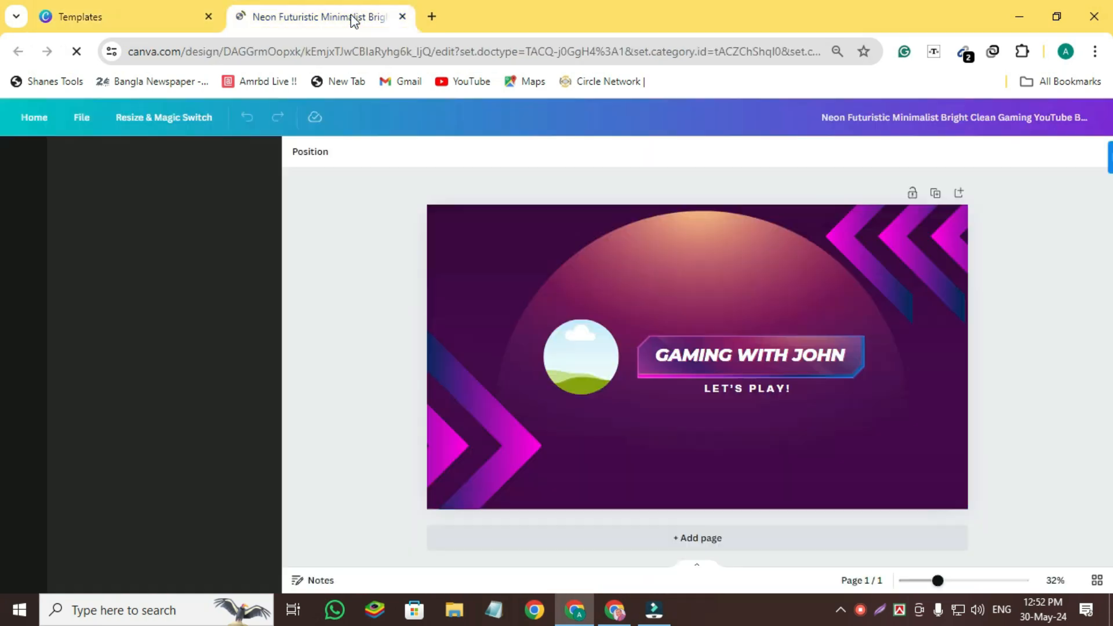
# - Search Google for "youtube banner" in a new browser tab and view the image results
pyautogui.click(431, 17)
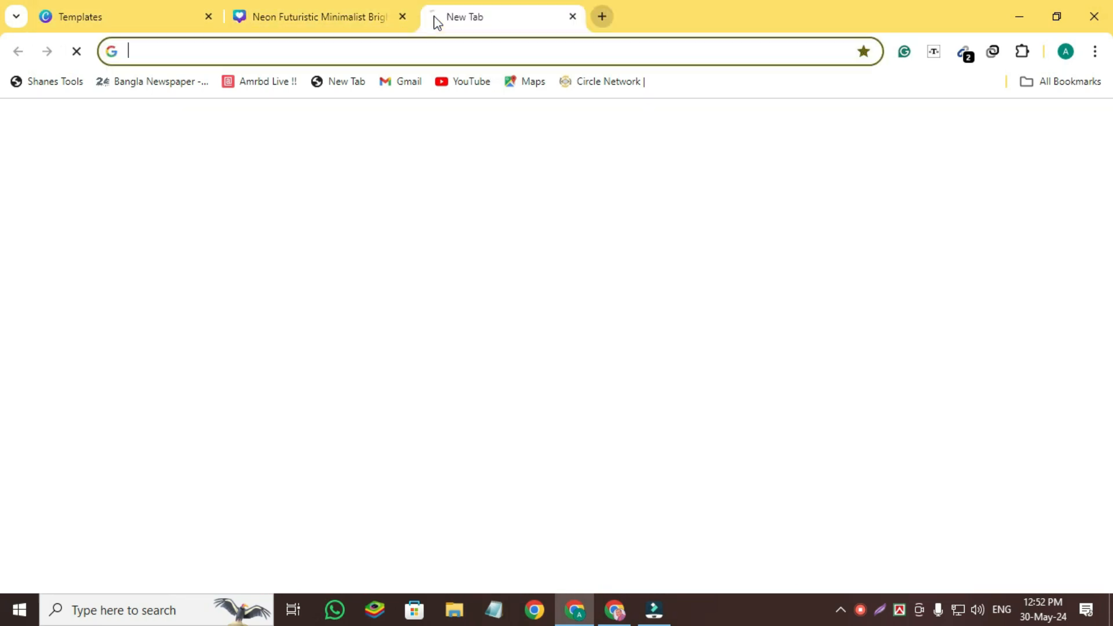
pyautogui.click(184, 55)
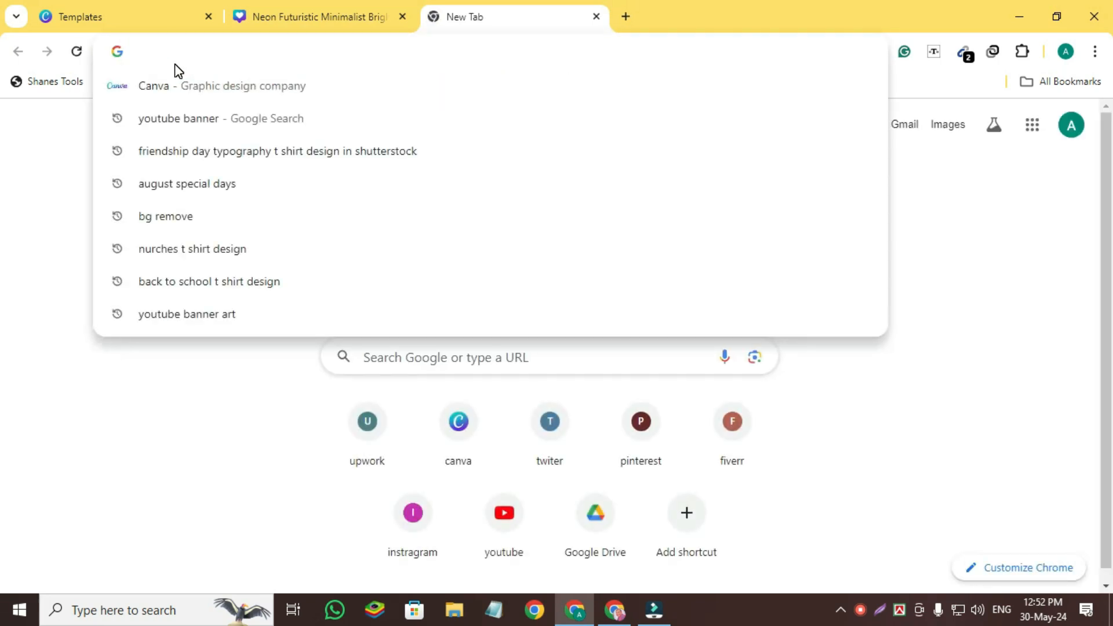
pyautogui.write('youtube banner')
pyautogui.press('Return')
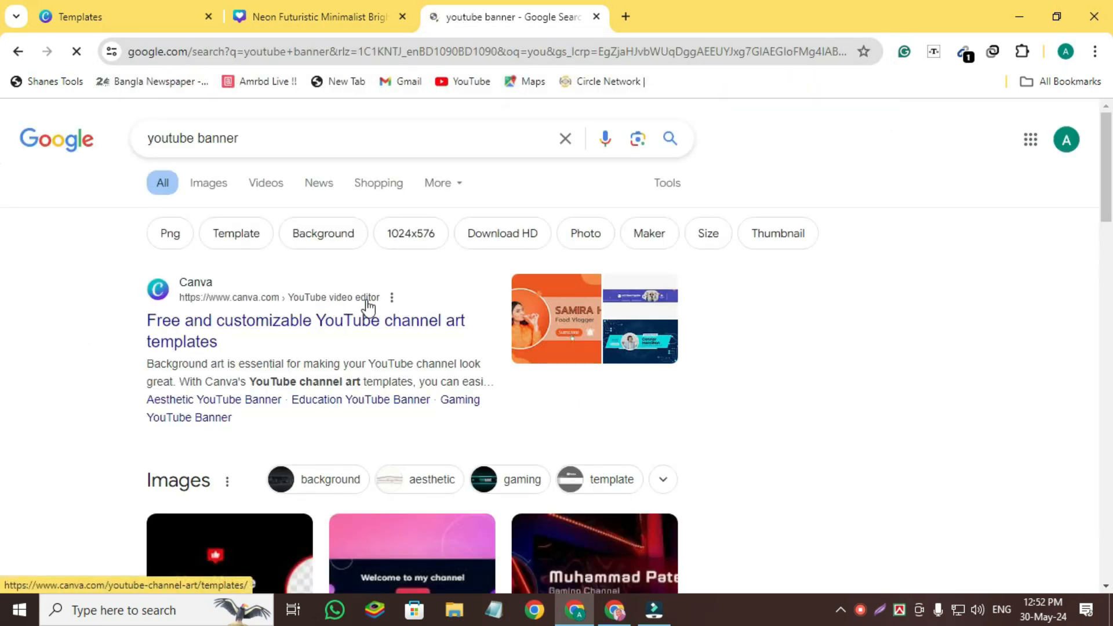
pyautogui.click(202, 185)
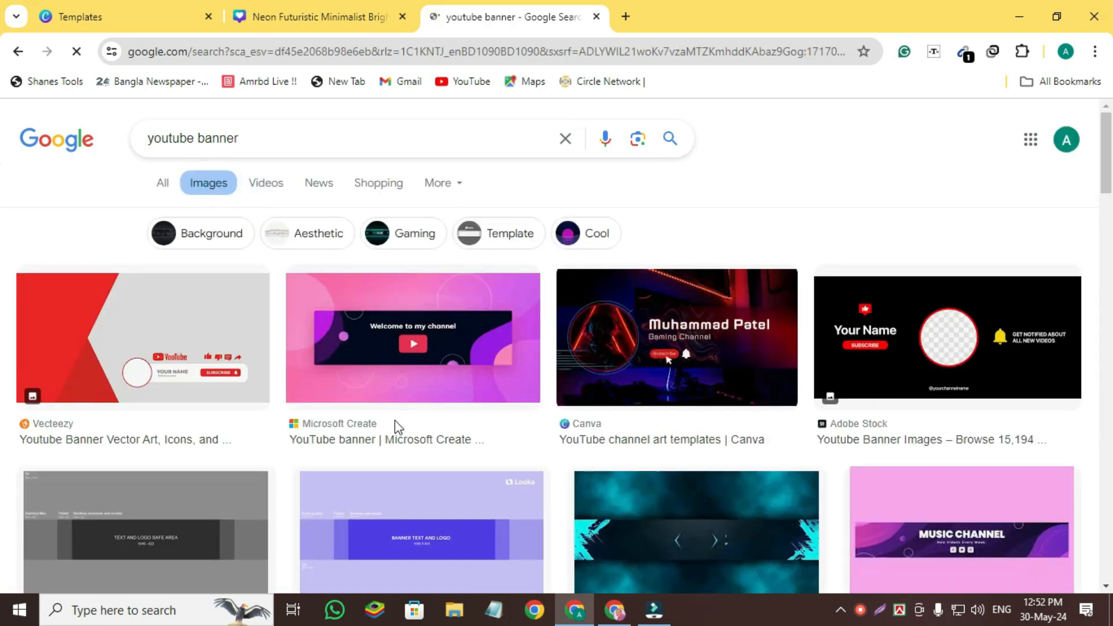
# - Examine the Adobe Stock banner image with TV, desktop, tablet and mobile sizes, view its source page, and close that page
pyautogui.scroll(-5, 458, 418)
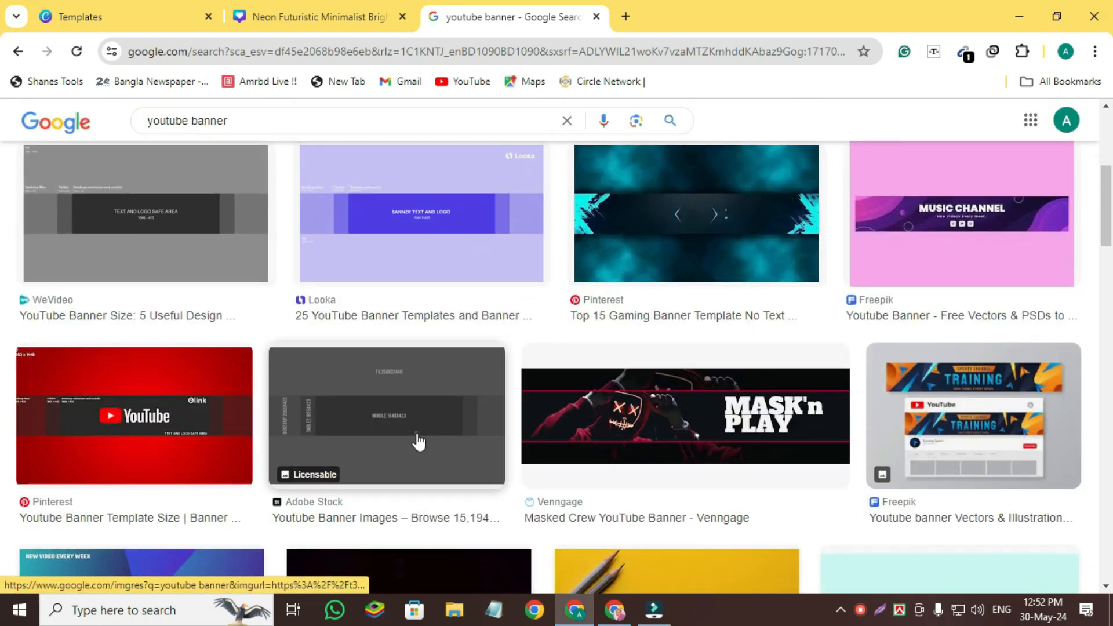
pyautogui.click(393, 429)
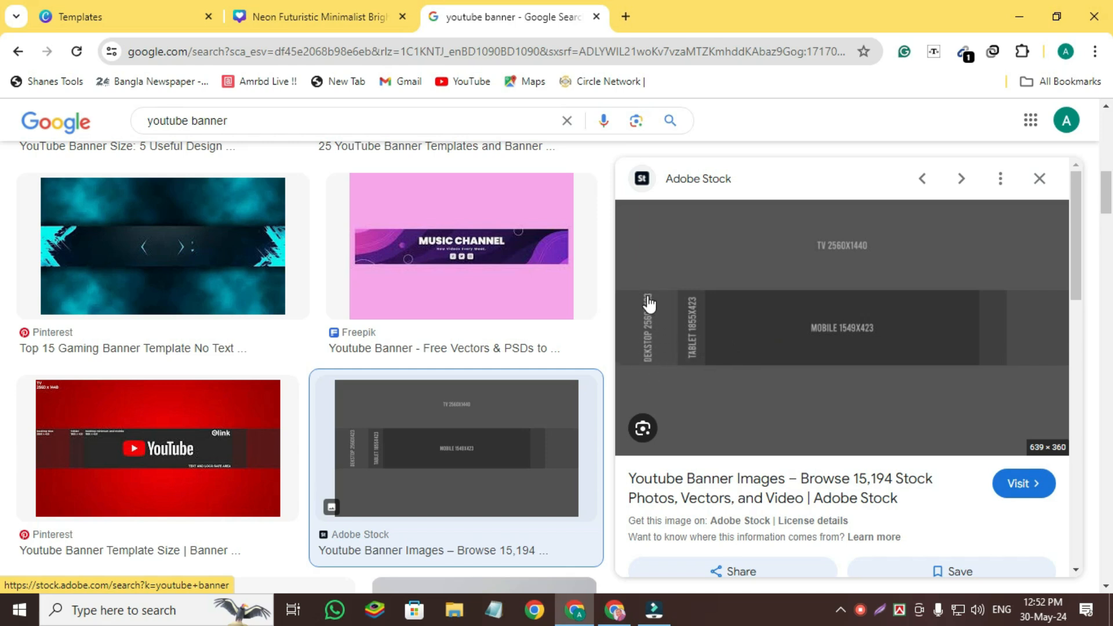
pyautogui.click(648, 372)
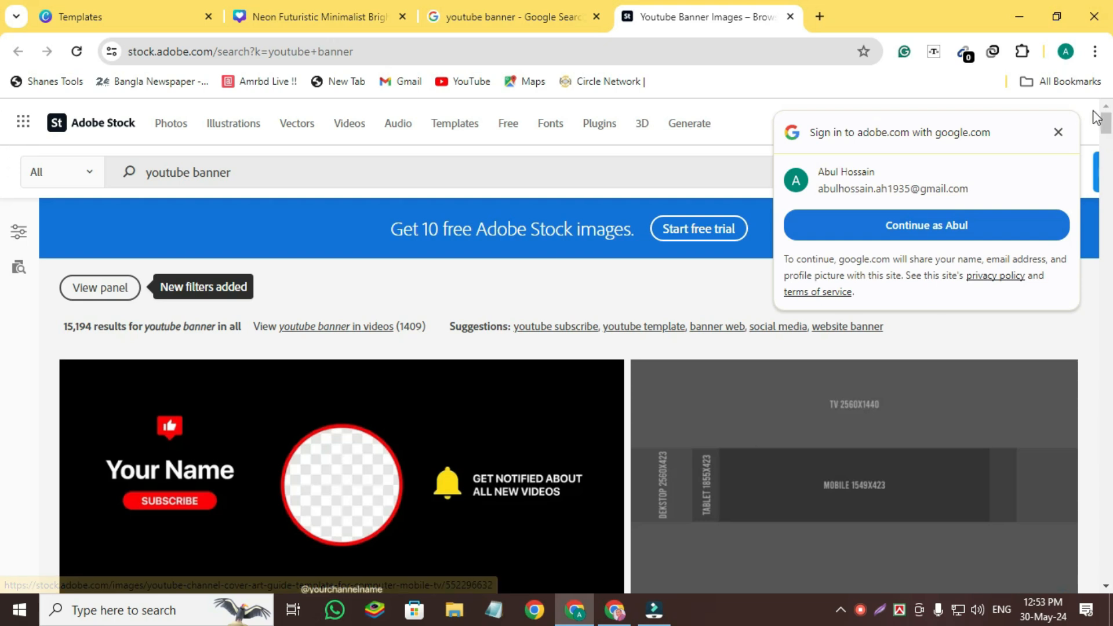
pyautogui.click(1058, 132)
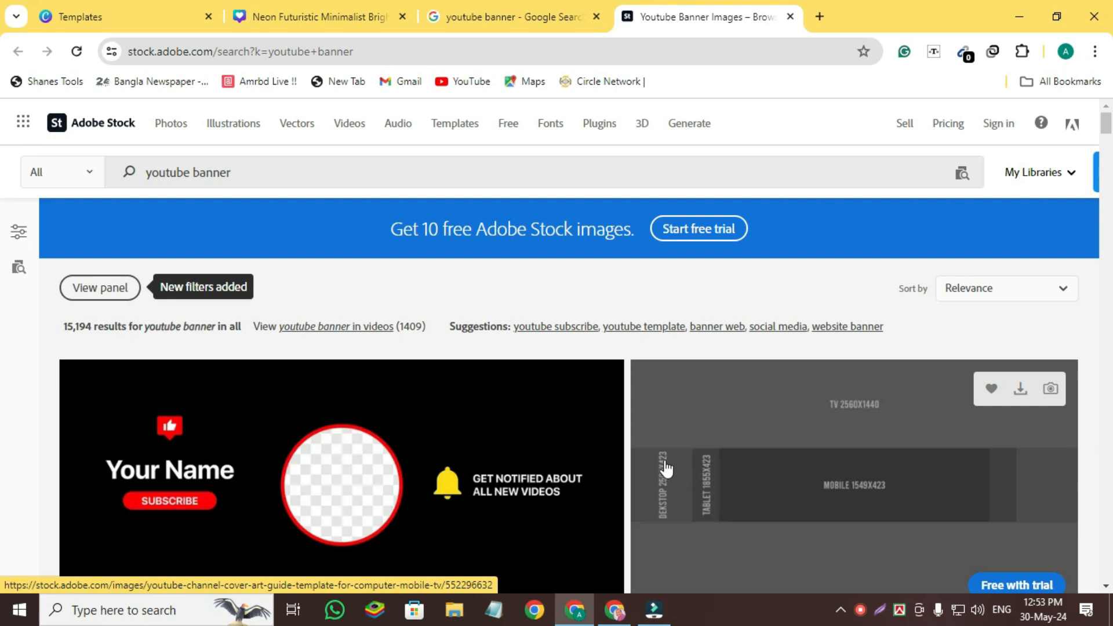
pyautogui.hotkey('ctrl', 'w')
# - Browse the remaining banner image results for a blank size template and select the black-and-white Pixabay one
pyautogui.scroll(-8, 341, 331)
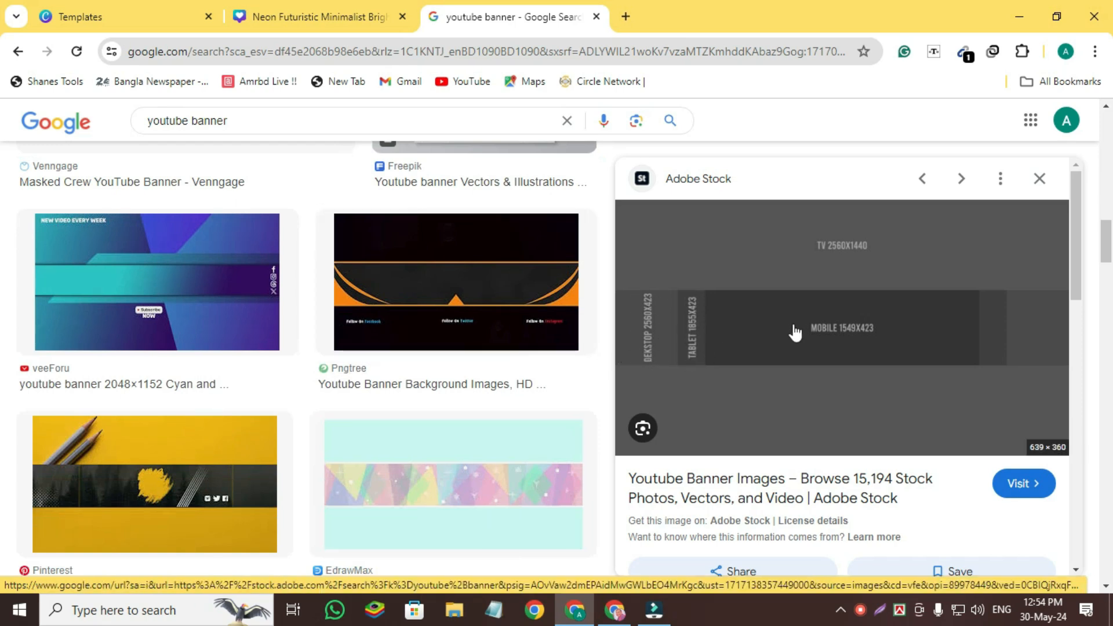
pyautogui.scroll(-5, 402, 378)
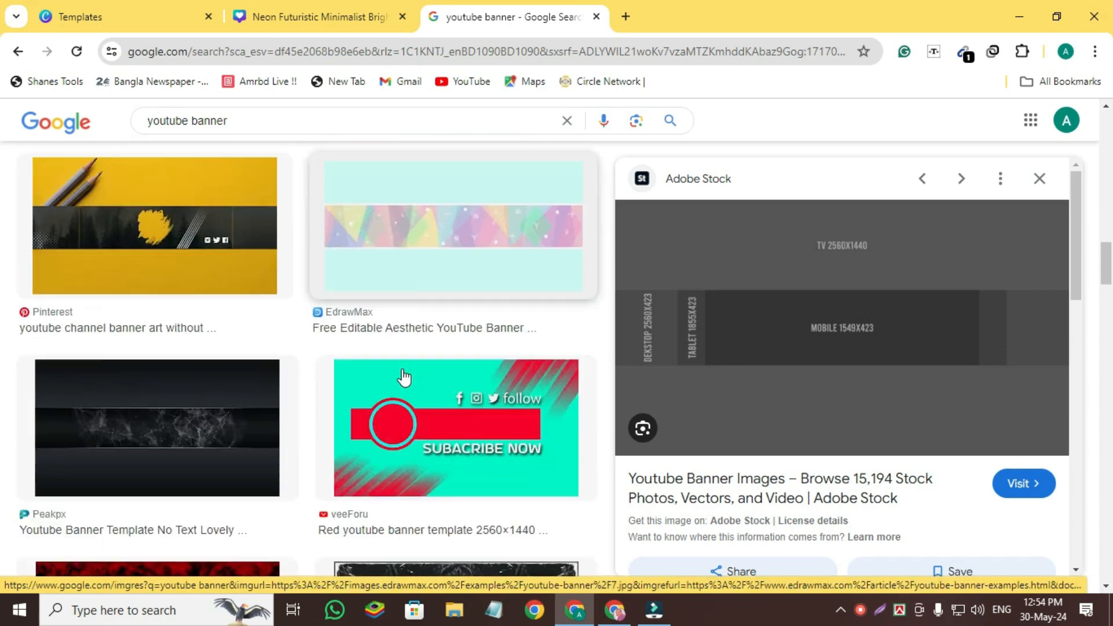
pyautogui.scroll(-12, 404, 377)
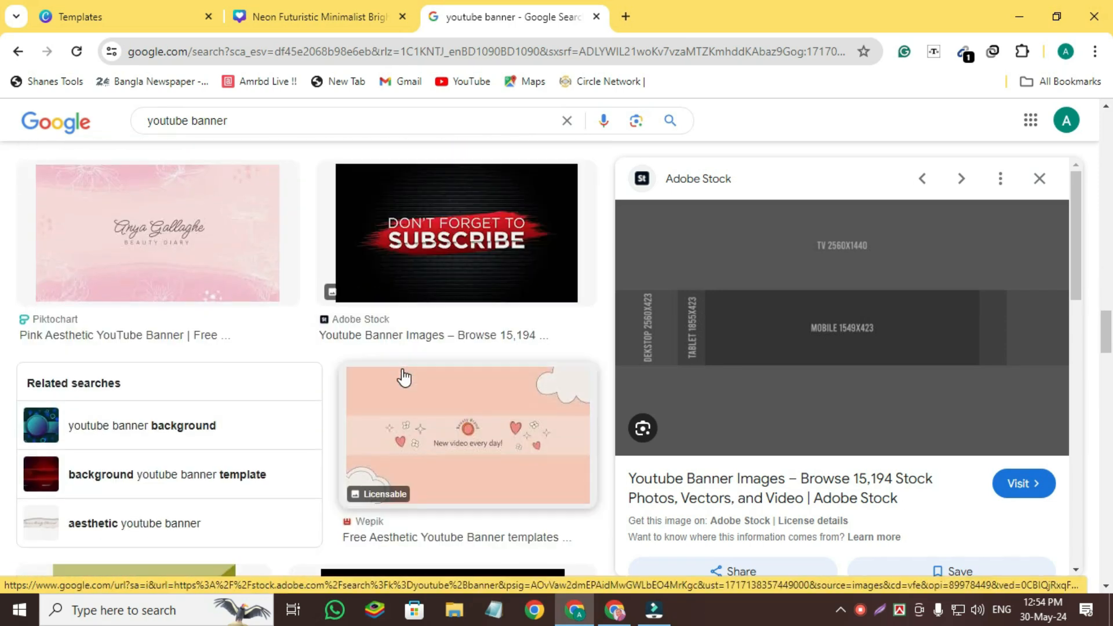
pyautogui.scroll(-12, 404, 377)
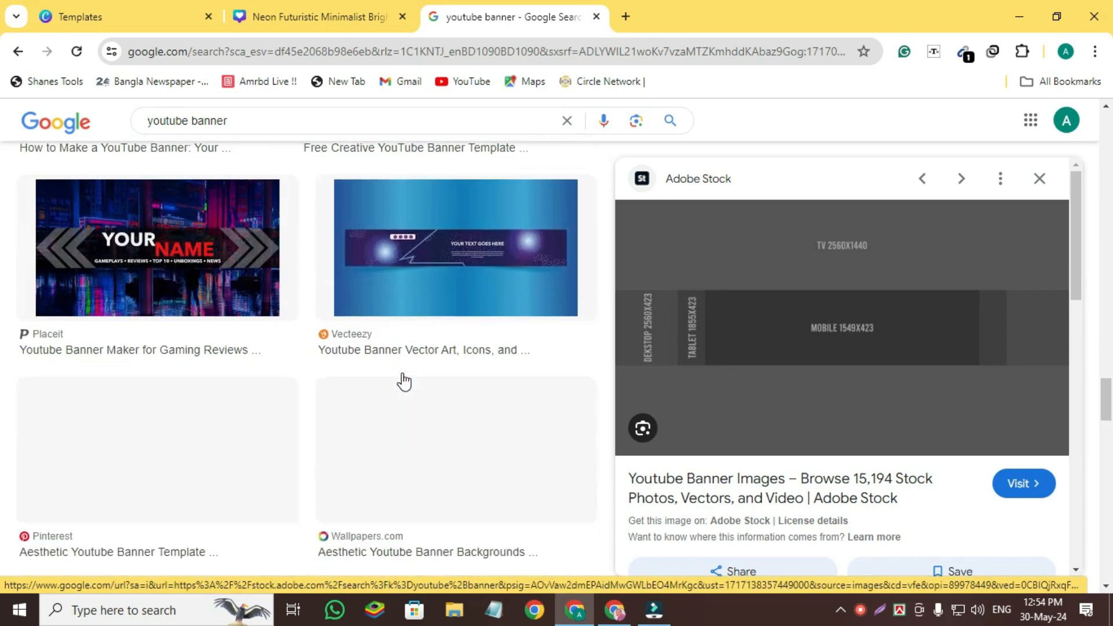
pyautogui.scroll(-12, 404, 381)
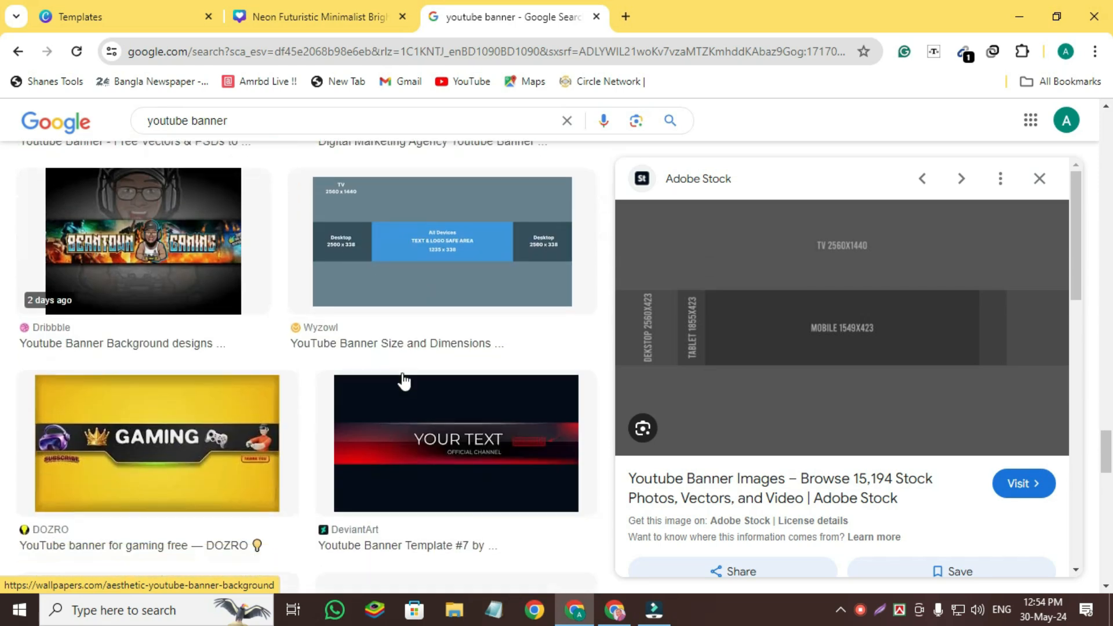
pyautogui.scroll(-8, 404, 381)
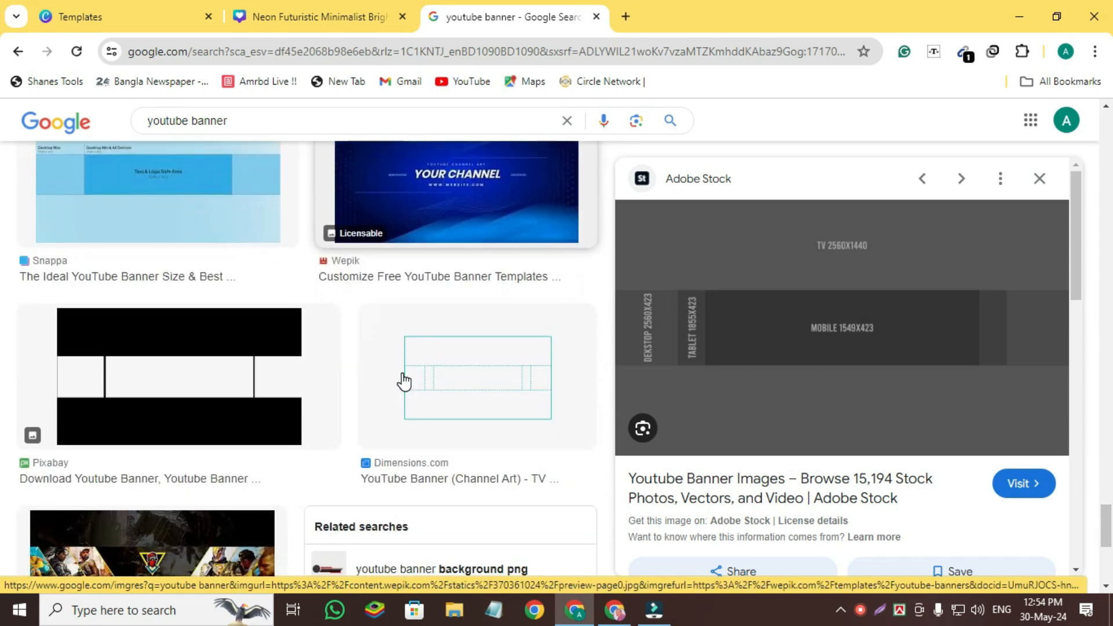
pyautogui.click(181, 391)
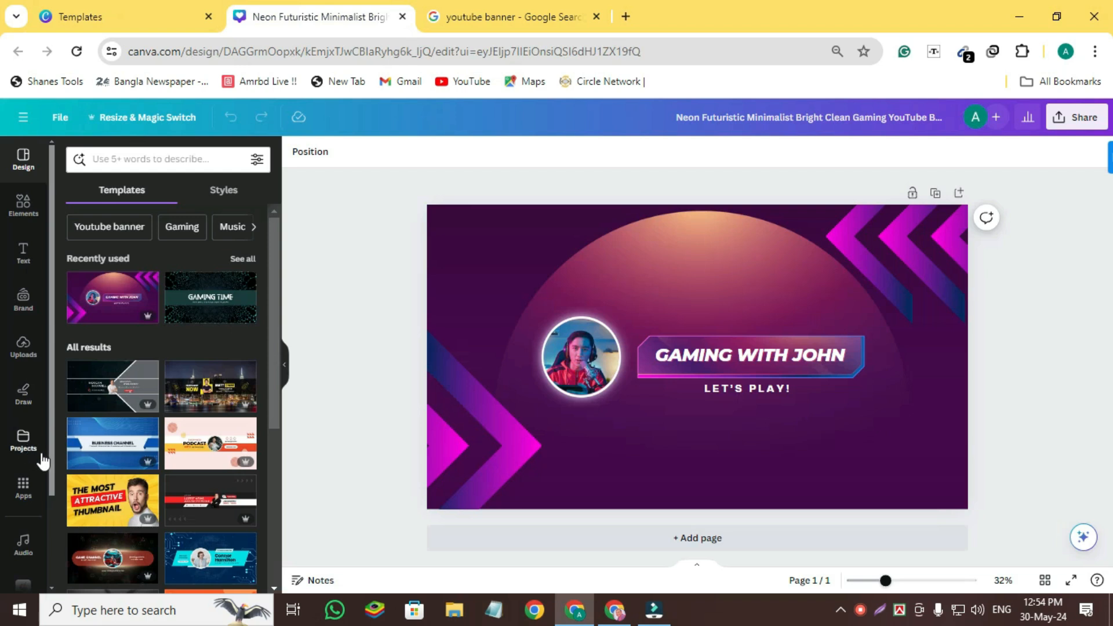
# - In the Canva banner design, look through the uploaded images, add a second page and make its background white
pyautogui.click(21, 348)
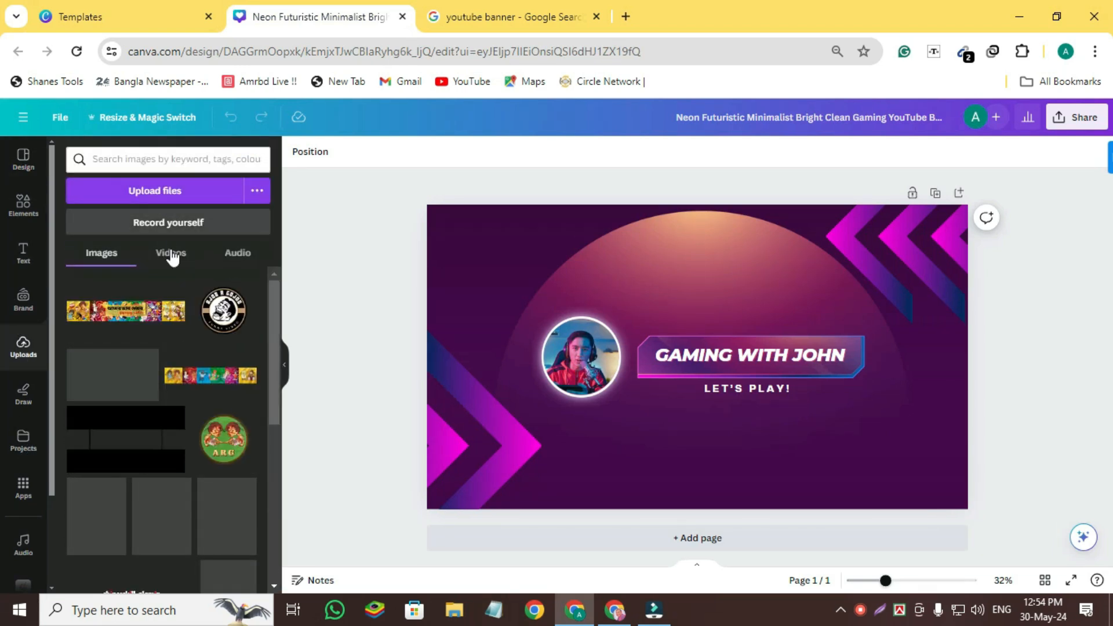
pyautogui.scroll(-3, 159, 378)
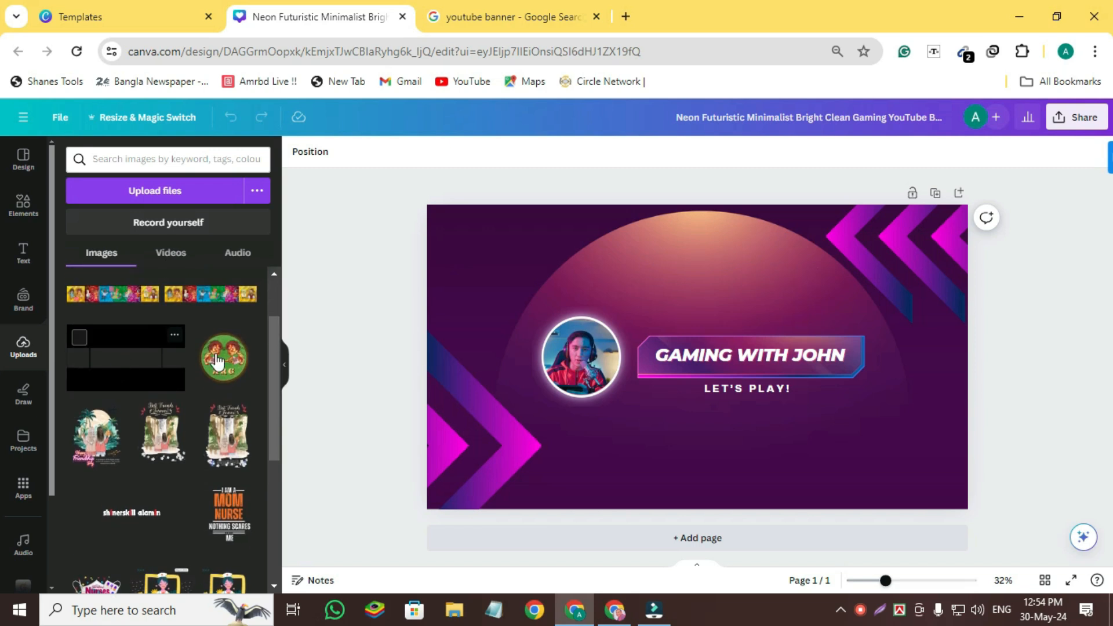
pyautogui.click(718, 543)
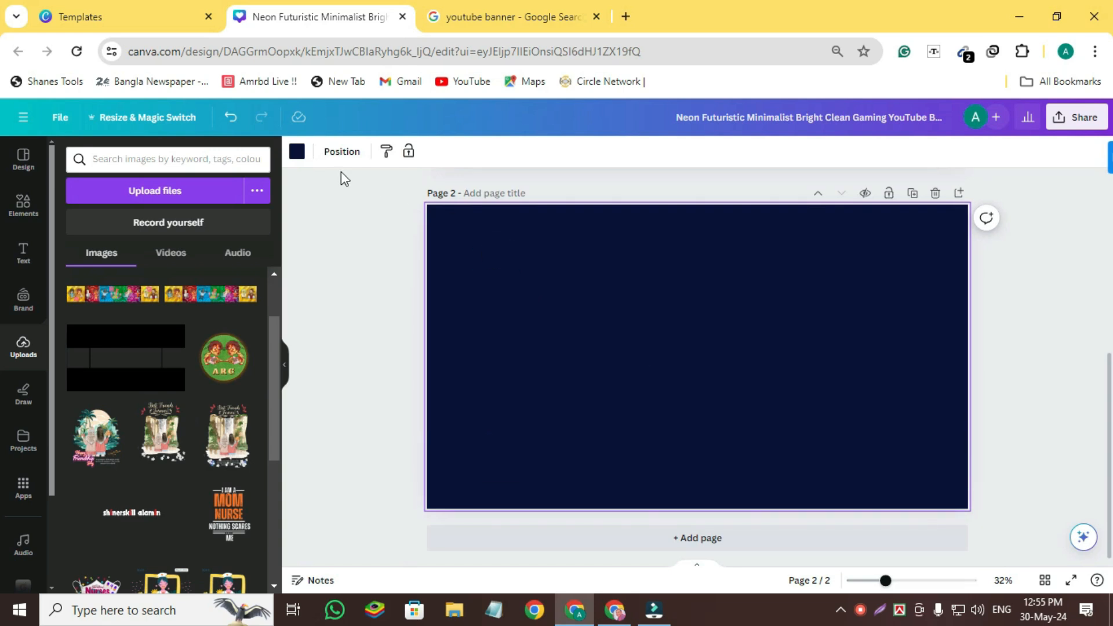
pyautogui.click(298, 152)
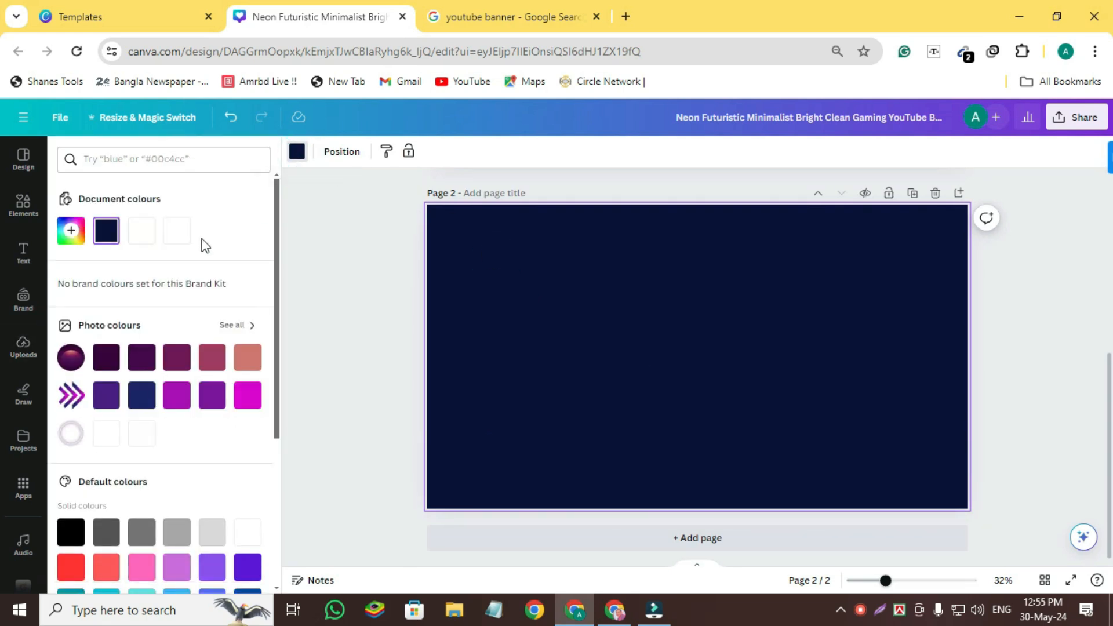
pyautogui.click(170, 241)
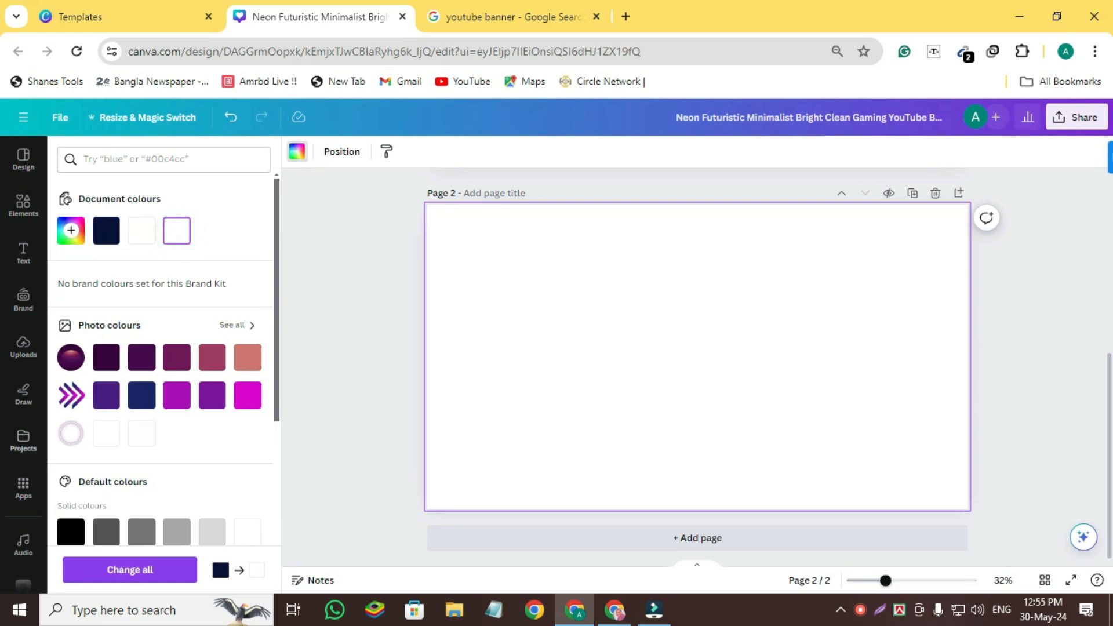
# - Place the uploaded black banner size template on page 2 and enlarge it from the page's upper-left corner to cover the whole page
pyautogui.click(18, 350)
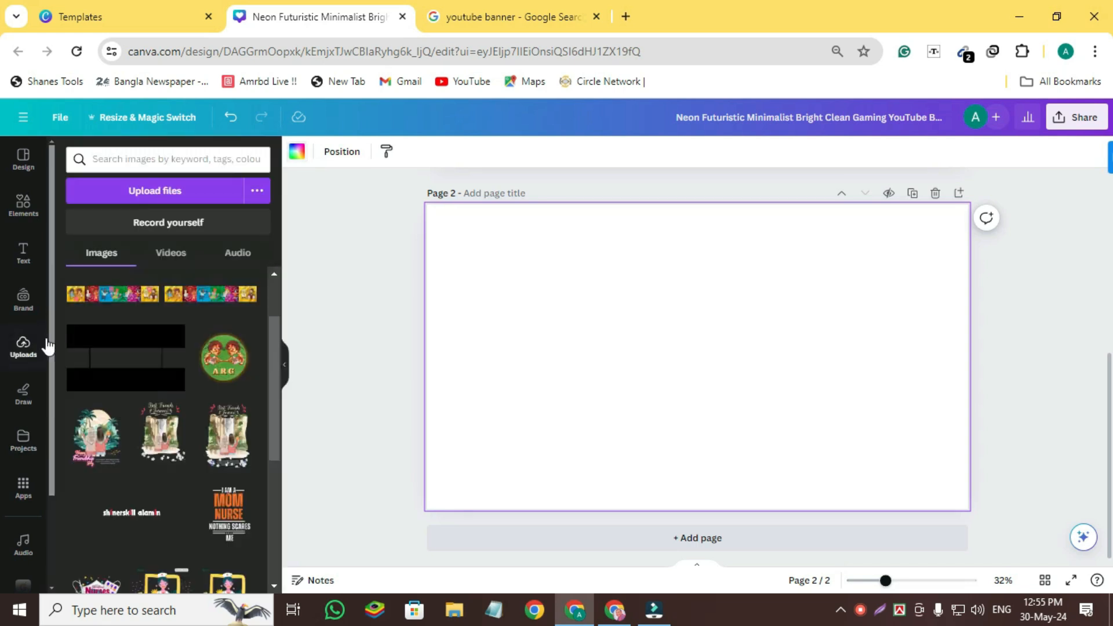
pyautogui.click(114, 355)
pyautogui.moveTo(514, 254); pyautogui.dragTo(427, 204)
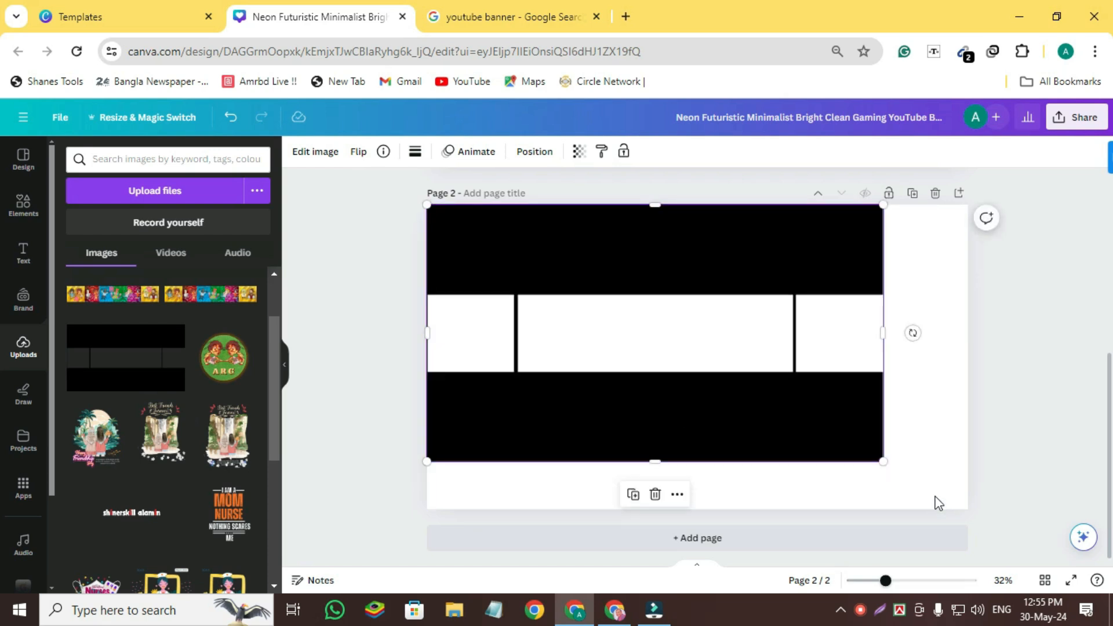
pyautogui.moveTo(884, 460); pyautogui.dragTo(966, 517)
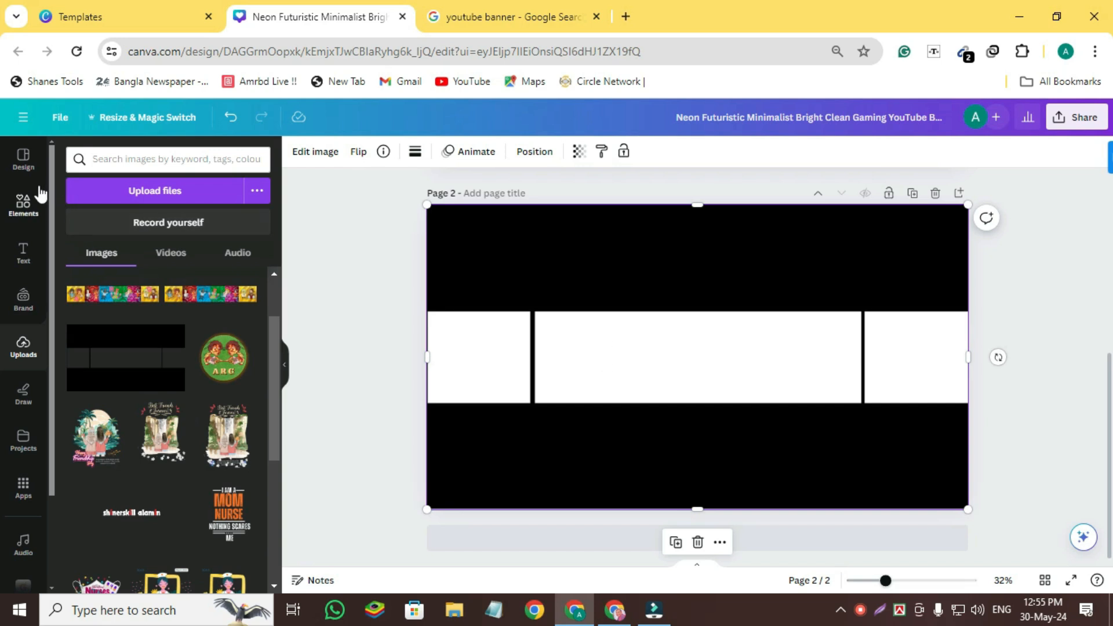
# - Search the elements library for "ancient"
pyautogui.click(23, 206)
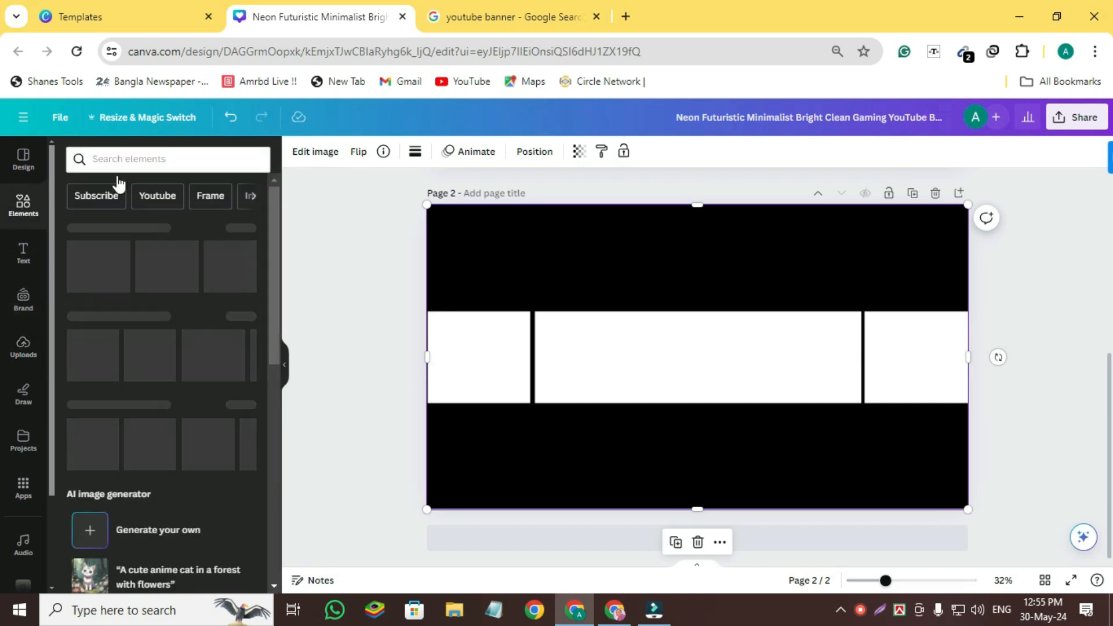
pyautogui.click(187, 155)
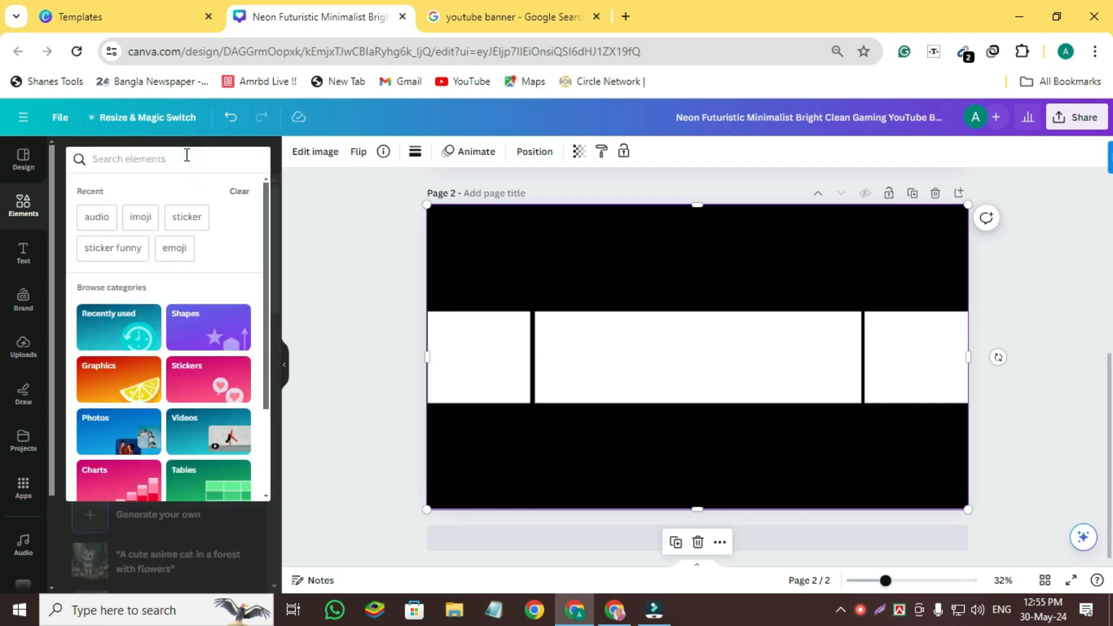
pyautogui.write('a')
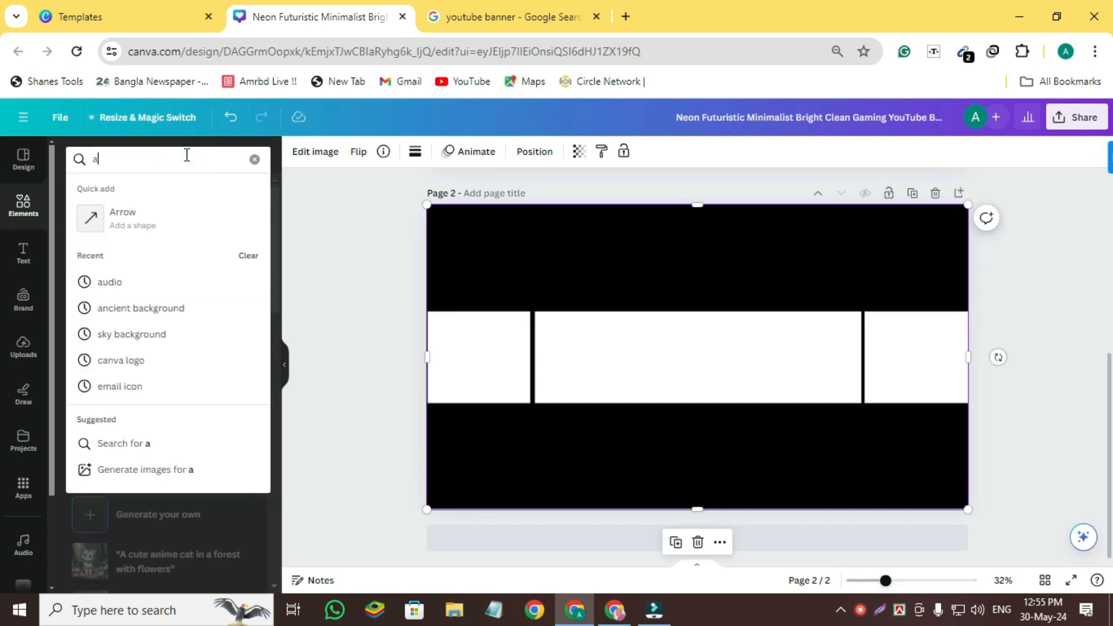
pyautogui.write('ncient')
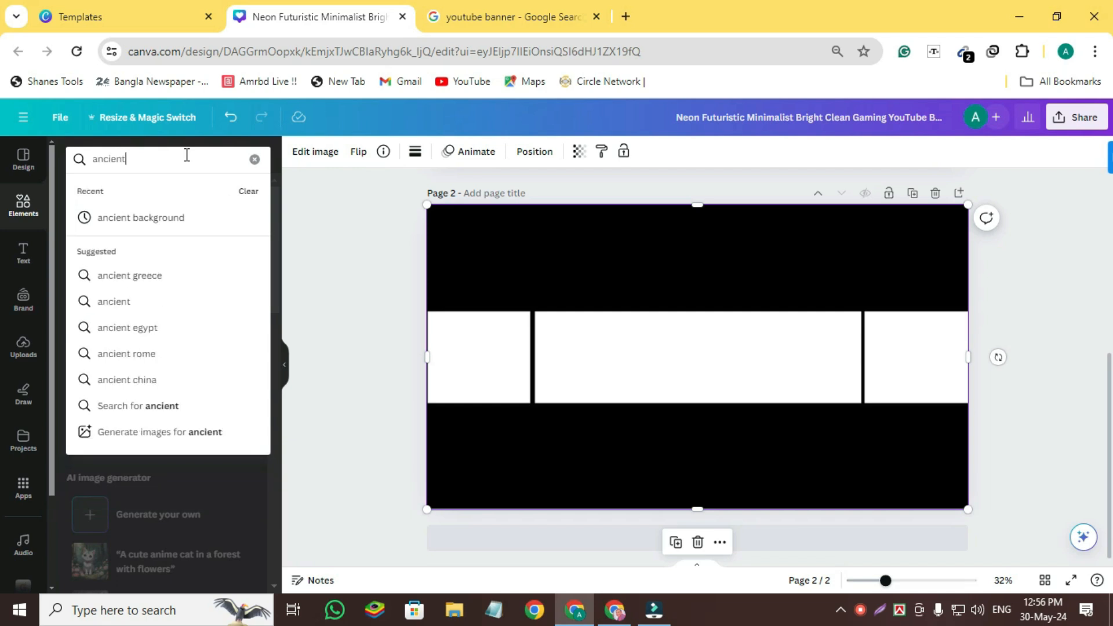
pyautogui.press('Return')
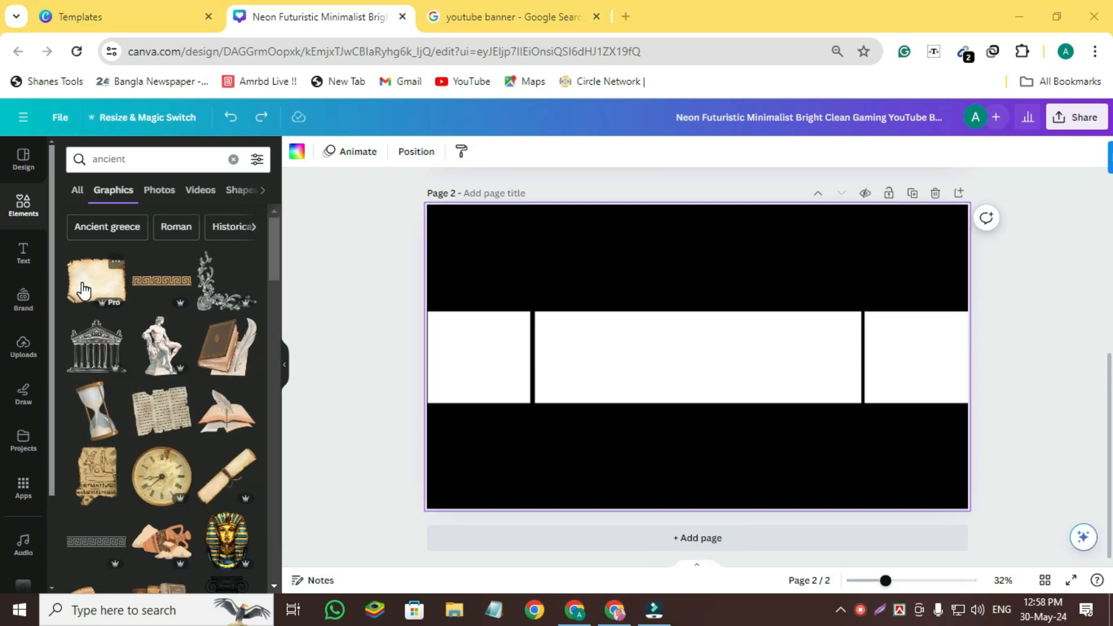
# - Add the orange parchment photo from the "ancient" photo results to page 2 and enlarge it over most of the banner template
pyautogui.click(78, 191)
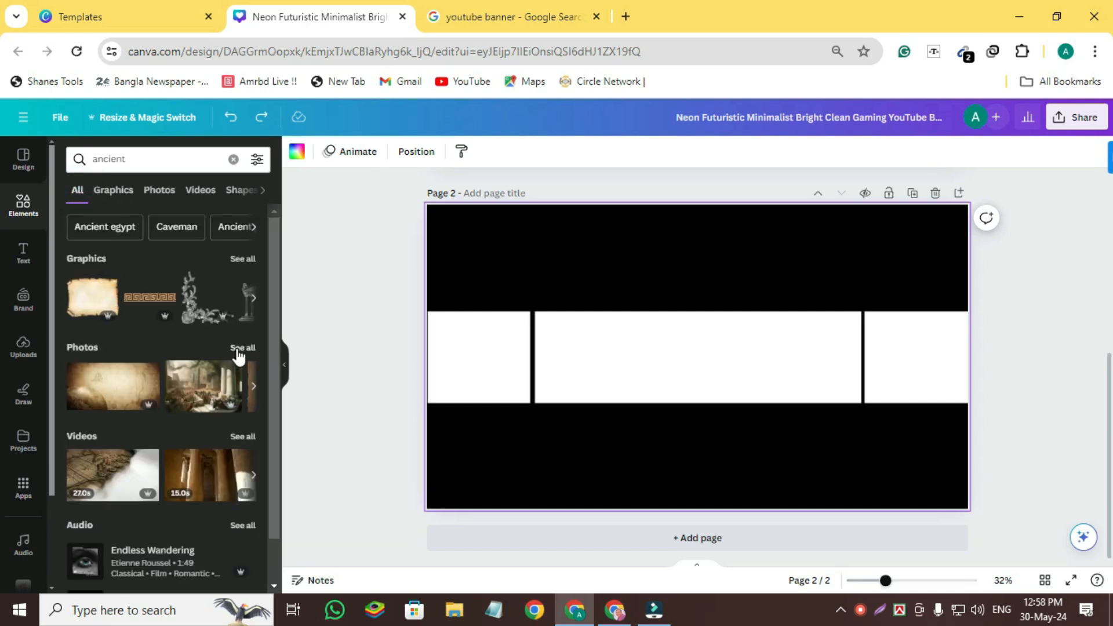
pyautogui.click(238, 350)
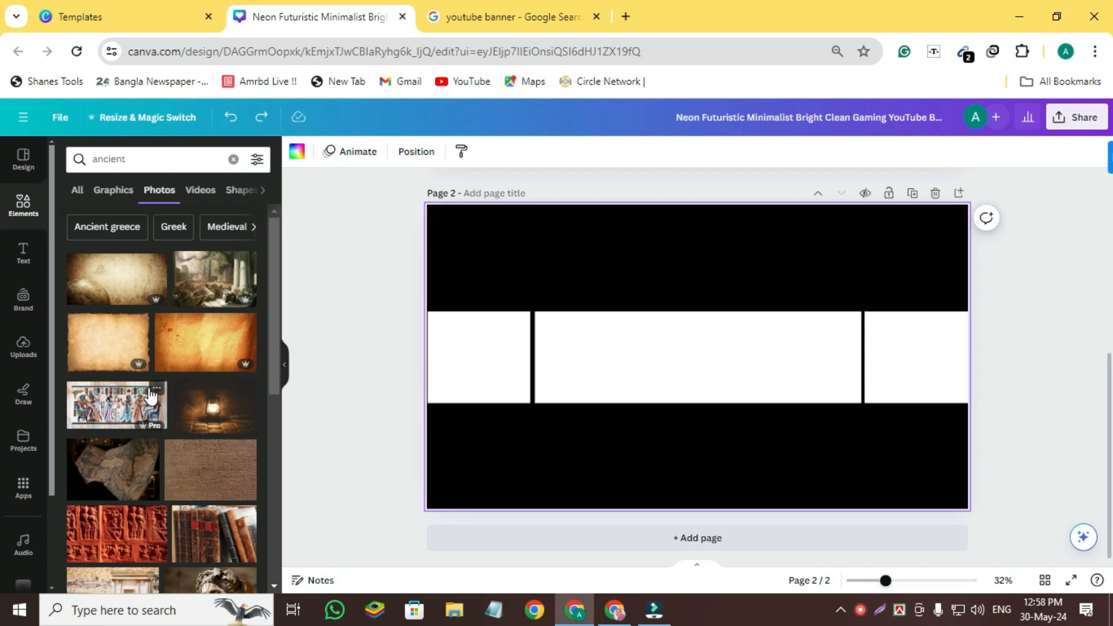
pyautogui.scroll(-3, 149, 396)
pyautogui.scroll(-5, 151, 387)
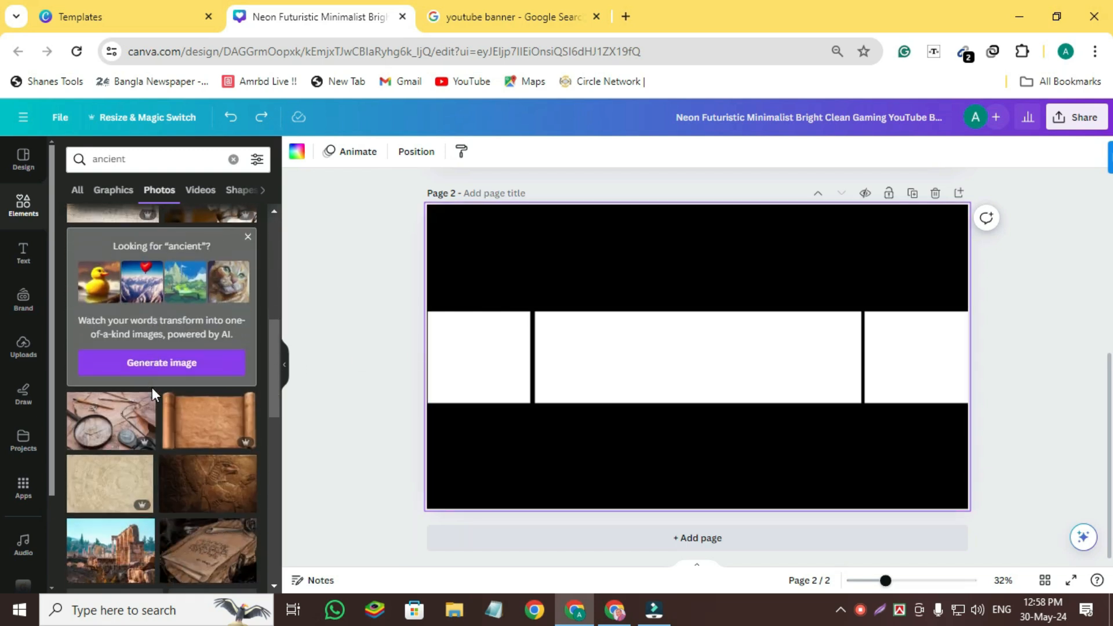
pyautogui.scroll(8, 162, 383)
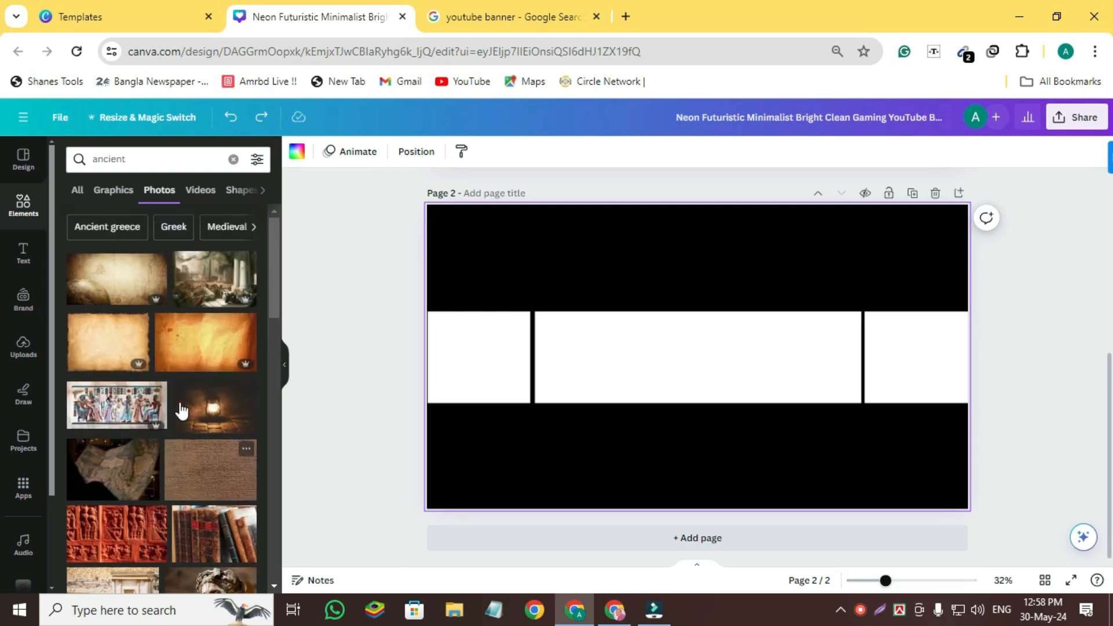
pyautogui.click(201, 359)
pyautogui.moveTo(487, 234); pyautogui.dragTo(399, 290)
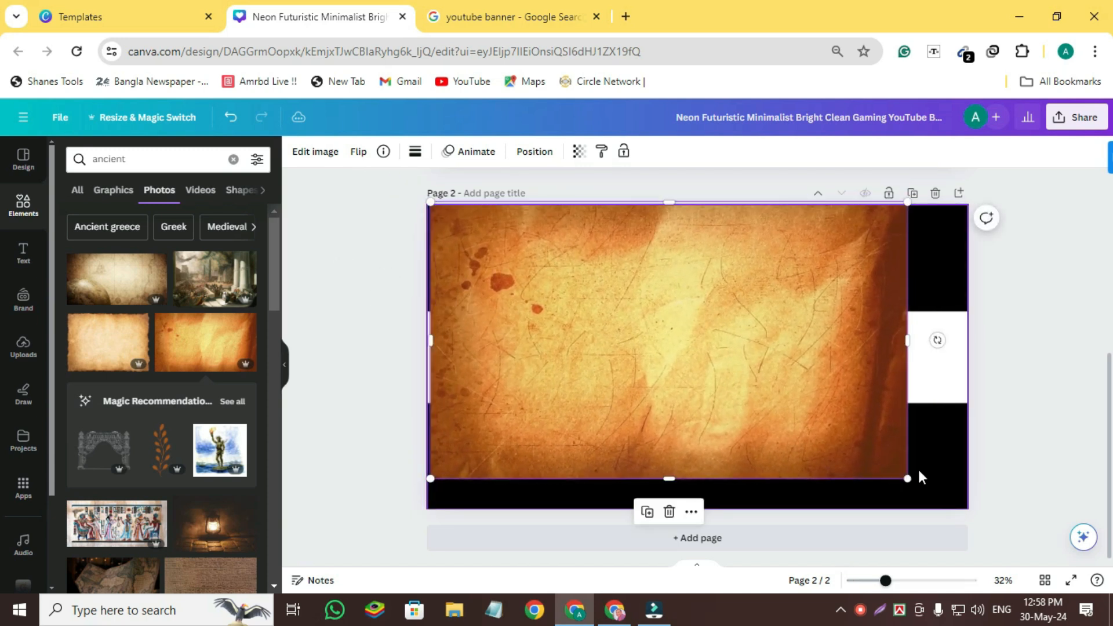
pyautogui.moveTo(907, 478); pyautogui.dragTo(962, 494)
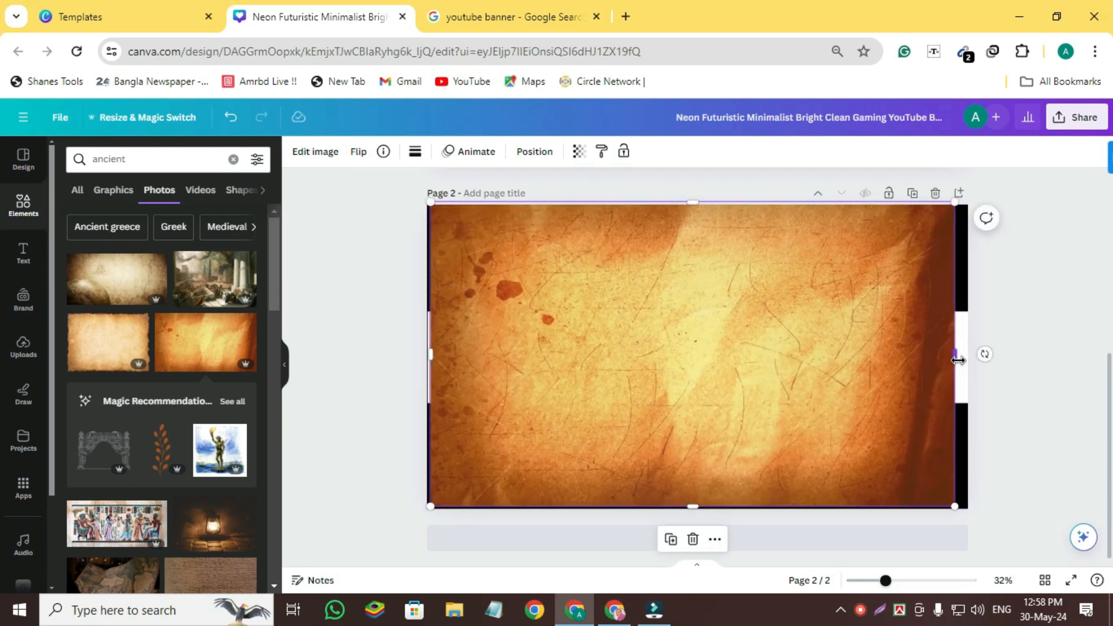
pyautogui.moveTo(948, 503); pyautogui.dragTo(942, 499)
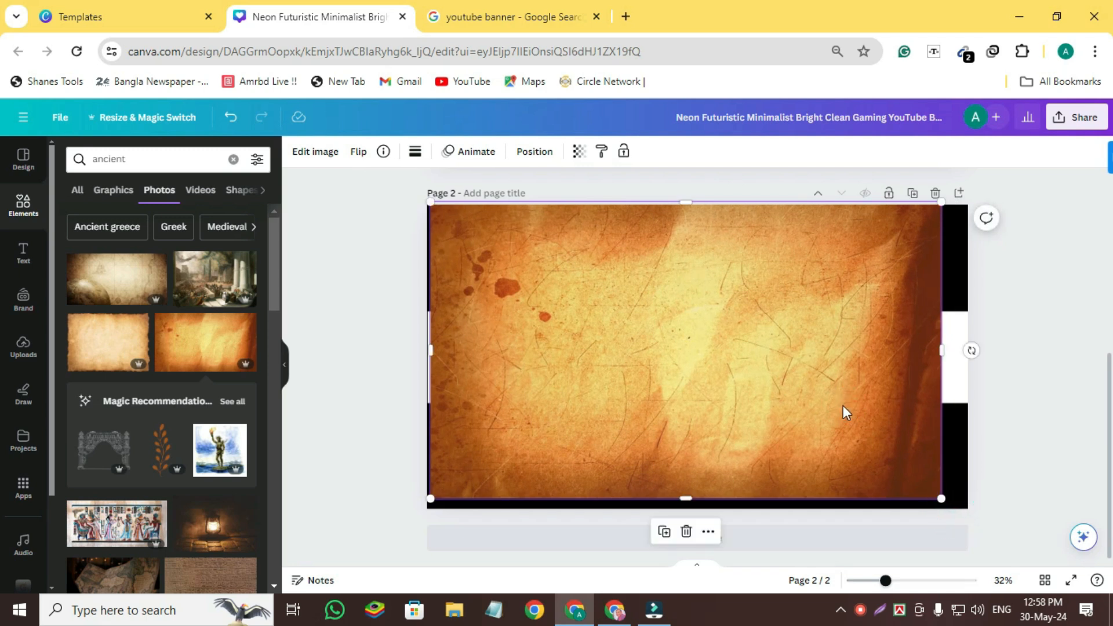
# - Send the parchment photo backward behind the banner template and stretch its side to the page's right edge
pyautogui.rightClick(809, 404)
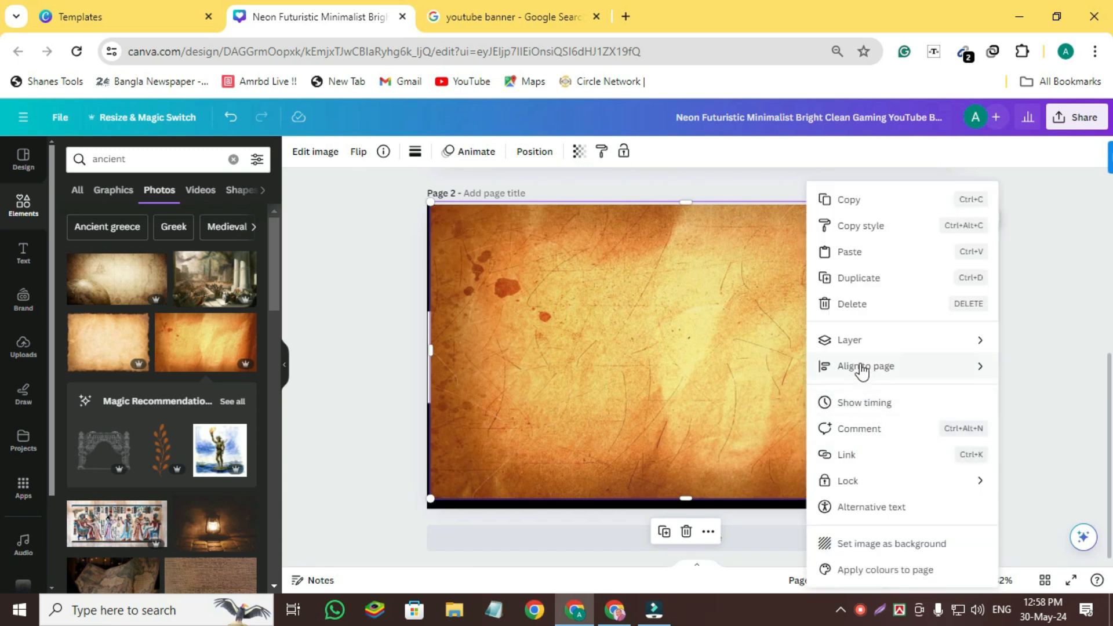
pyautogui.moveTo(905, 343)
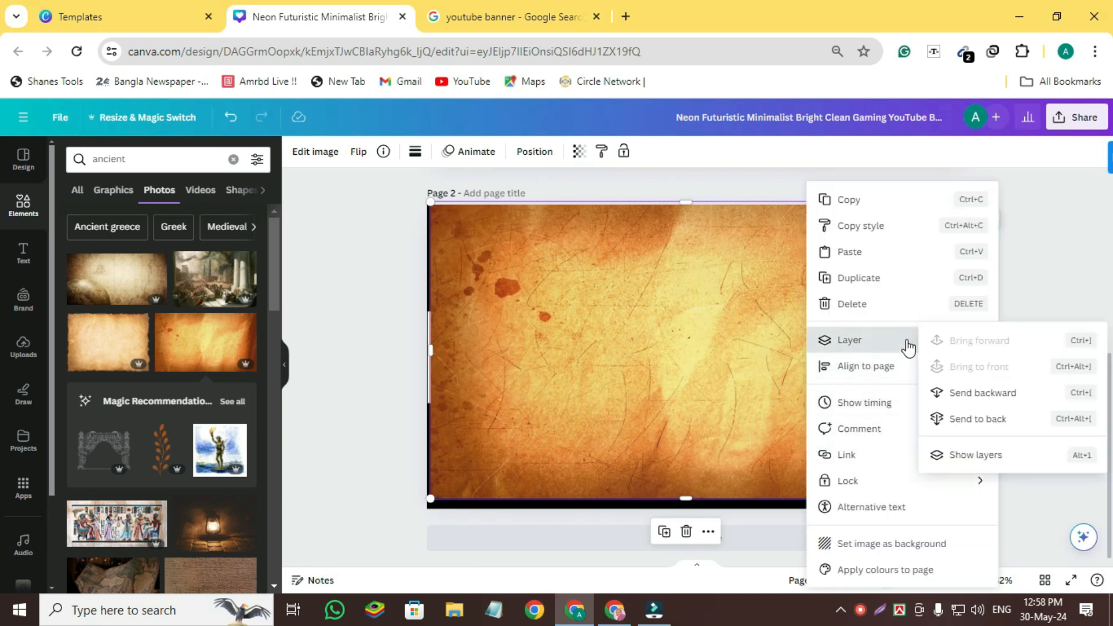
pyautogui.click(968, 395)
pyautogui.moveTo(941, 351); pyautogui.dragTo(970, 354)
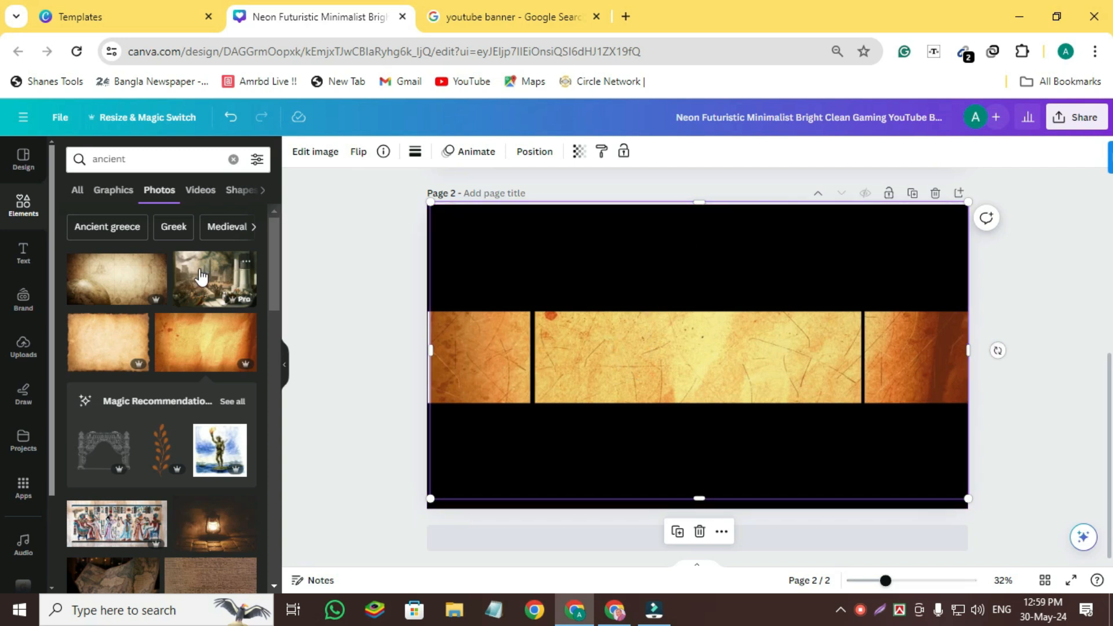
# - Undo the parchment photo's stretching and its move behind the banner template
pyautogui.click(226, 123)
pyautogui.click(227, 123)
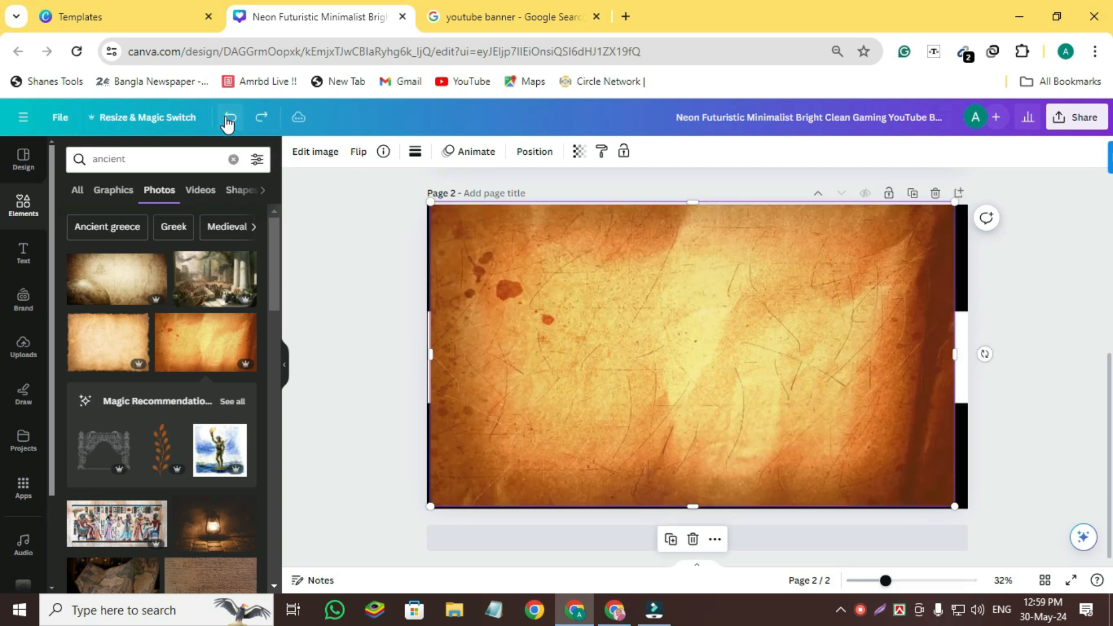
# - Undo the remaining edits to the orange parchment photo until it is removed from page 2
pyautogui.click(226, 122)
pyautogui.click(226, 122)
pyautogui.click(227, 121)
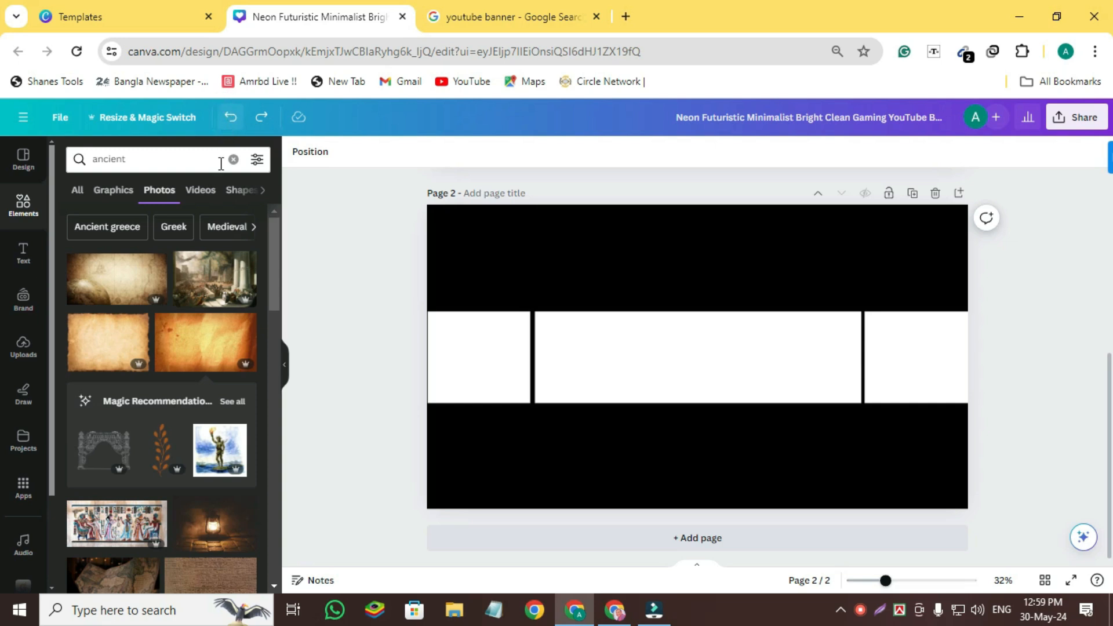
# - Add the vintage map photo with the globe to page 2 and shrink it over the banner template's centre section
pyautogui.click(117, 292)
pyautogui.click(457, 227)
pyautogui.click(517, 291)
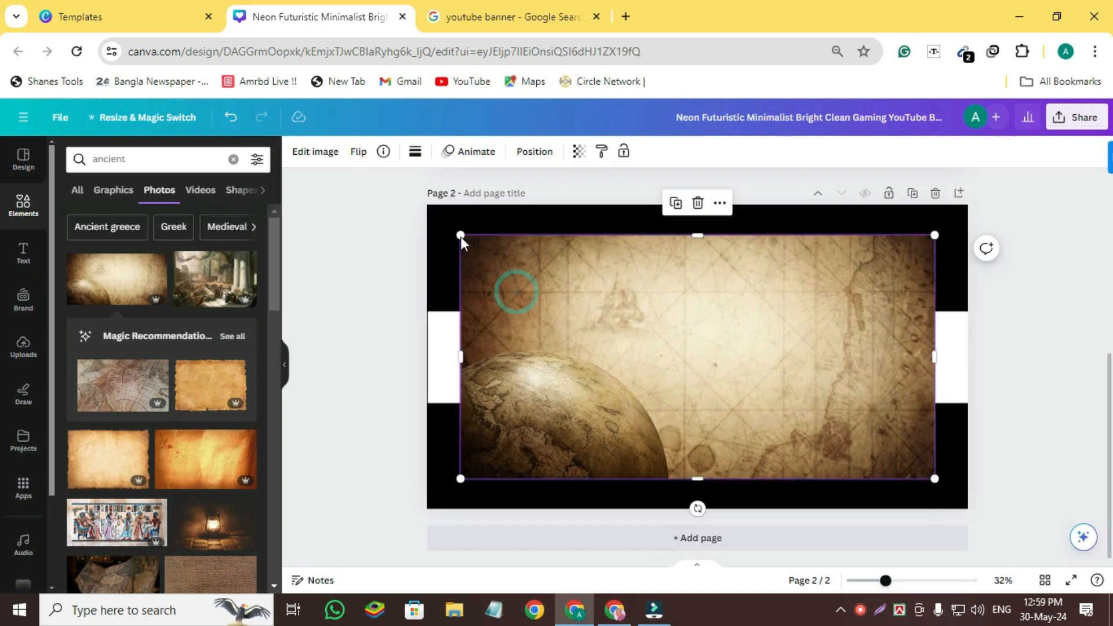
pyautogui.moveTo(461, 236); pyautogui.dragTo(576, 293)
pyautogui.moveTo(755, 406); pyautogui.dragTo(694, 402)
pyautogui.click(230, 118)
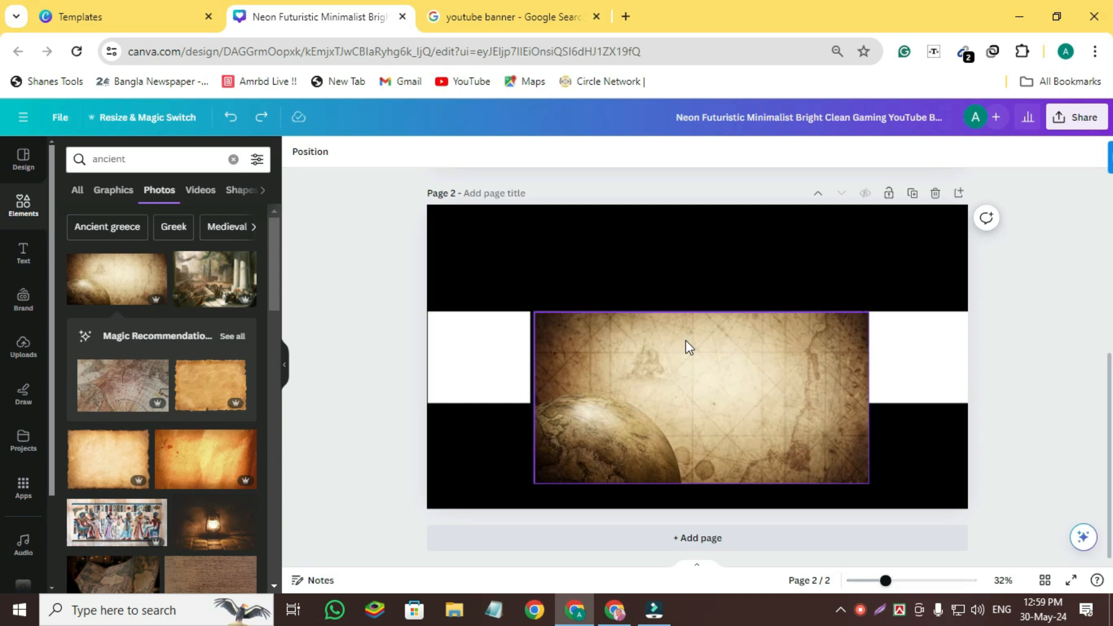
# - Send the globe map photo backward behind the banner template and fit its sides to the centre section's edges
pyautogui.click(687, 347)
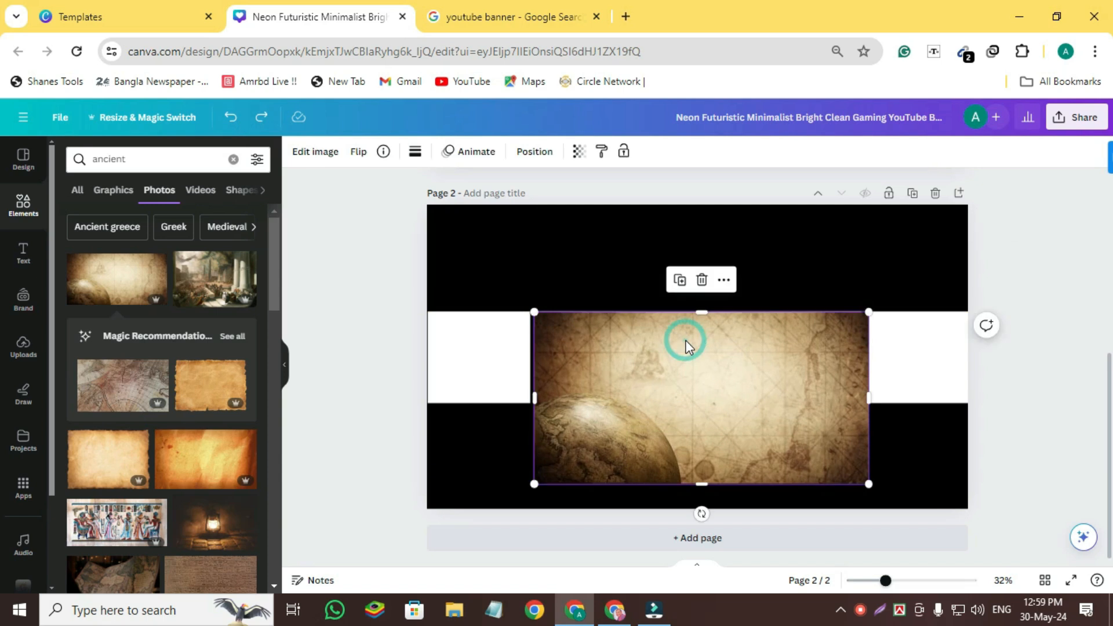
pyautogui.rightClick(677, 371)
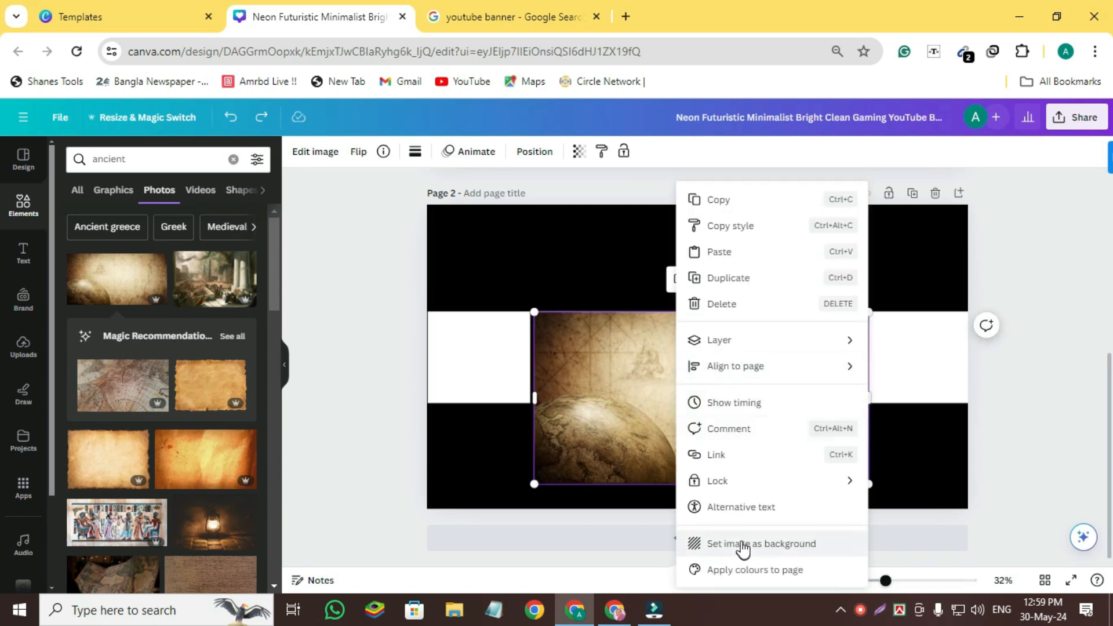
pyautogui.moveTo(725, 343)
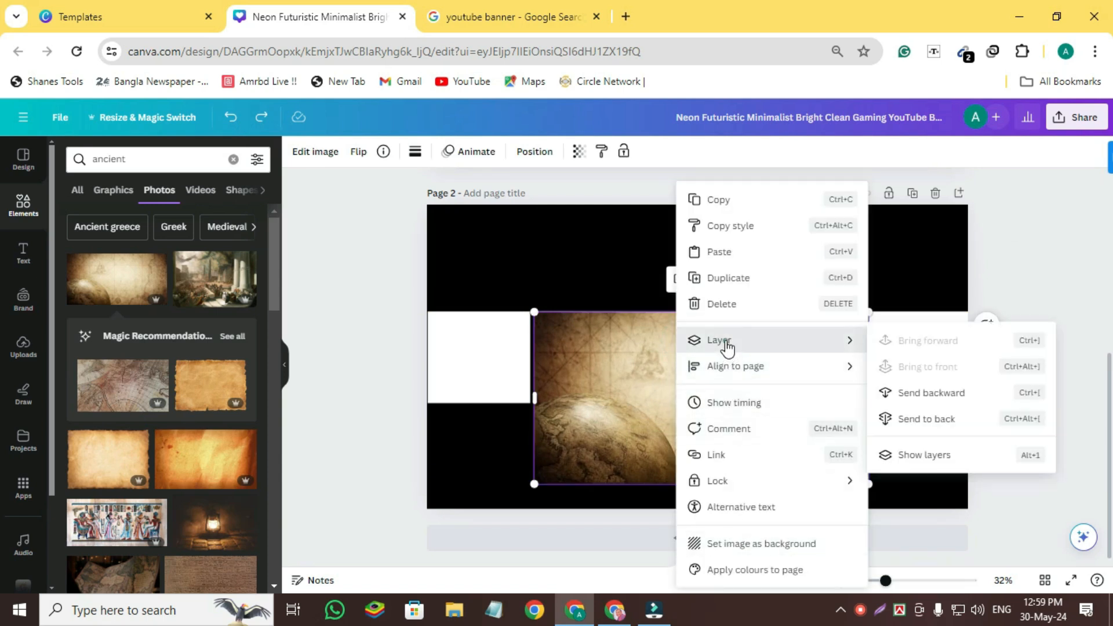
pyautogui.click(913, 392)
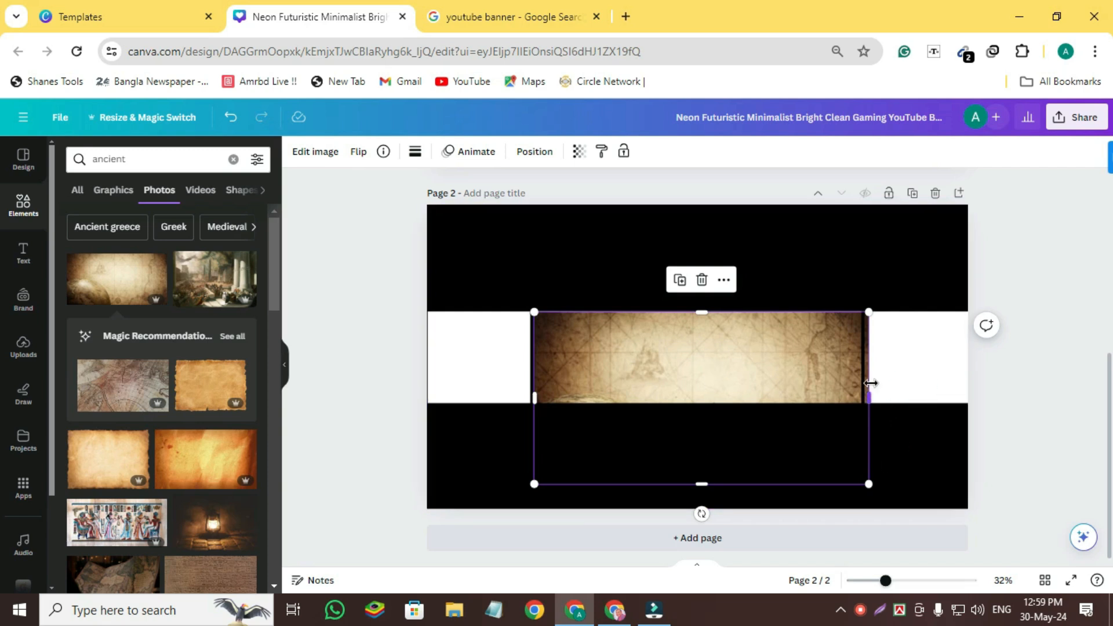
pyautogui.moveTo(868, 397); pyautogui.dragTo(866, 396)
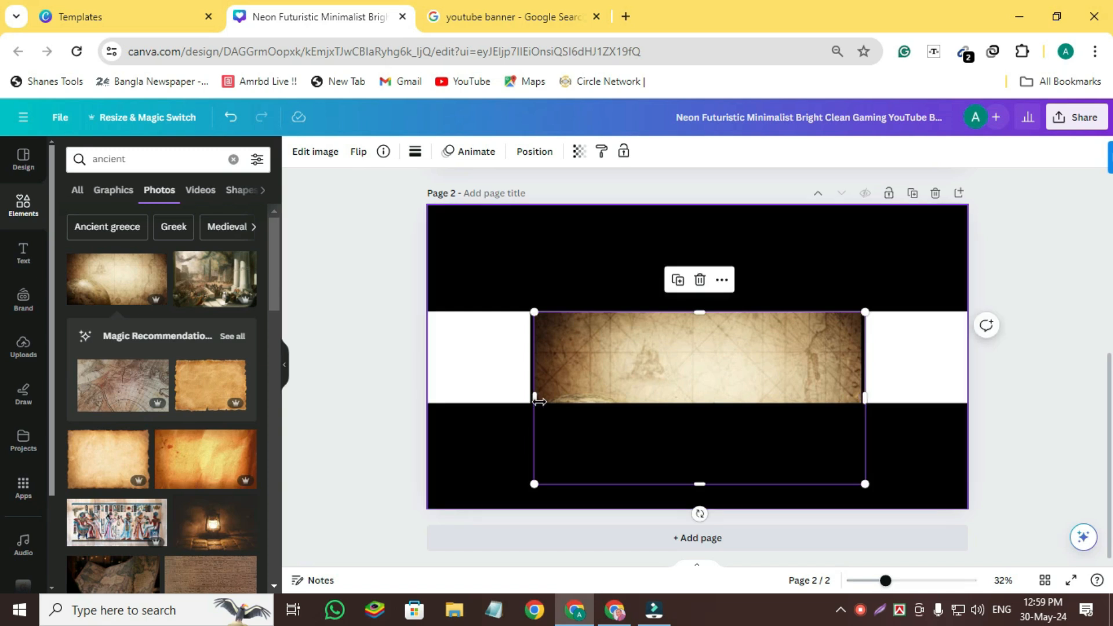
pyautogui.moveTo(537, 399); pyautogui.dragTo(531, 399)
# - Add the recommended antique world map photo, shrunk over the banner's left section, and set it as the page background
pyautogui.scroll(-2, 117, 423)
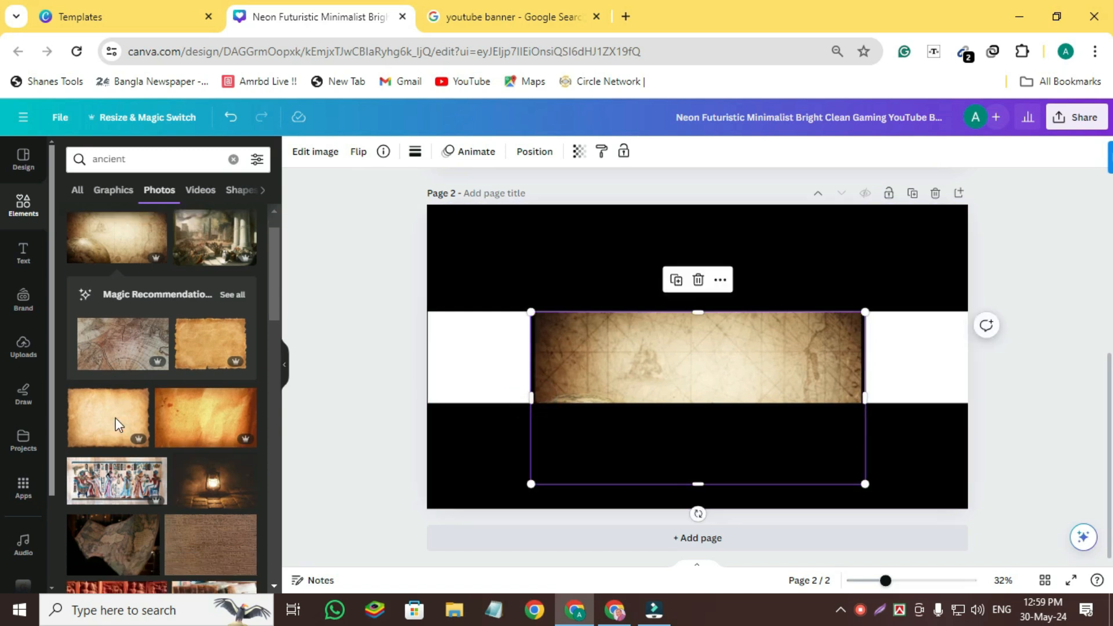
pyautogui.moveTo(121, 327); pyautogui.dragTo(603, 355)
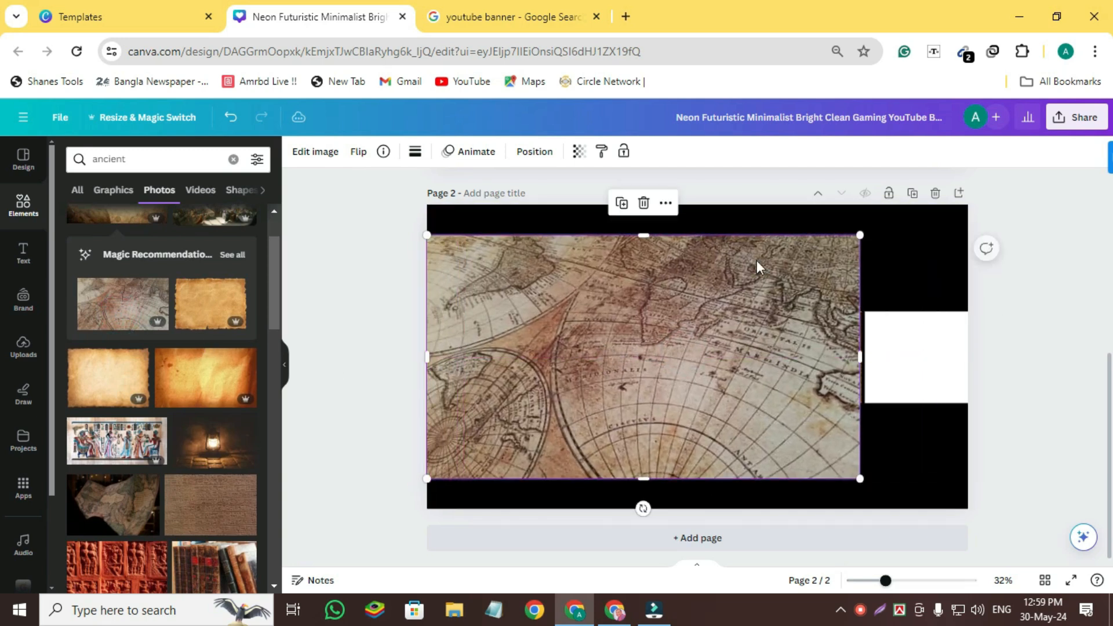
pyautogui.moveTo(861, 237); pyautogui.dragTo(696, 340)
pyautogui.moveTo(582, 390); pyautogui.dragTo(578, 371)
pyautogui.click(519, 381)
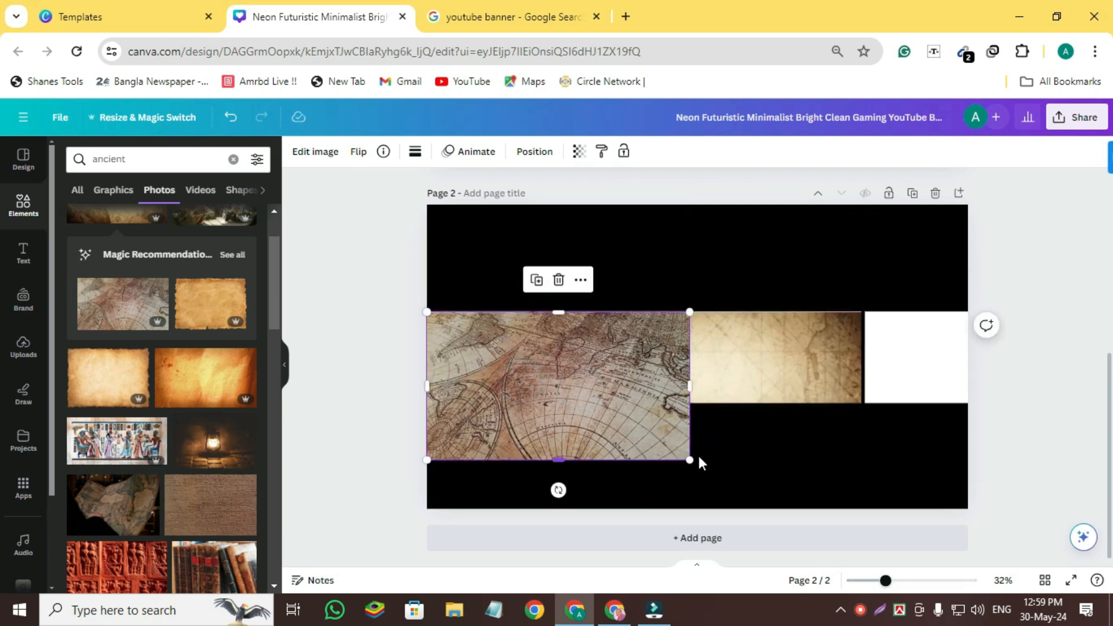
pyautogui.moveTo(689, 460); pyautogui.dragTo(600, 379)
pyautogui.rightClick(499, 370)
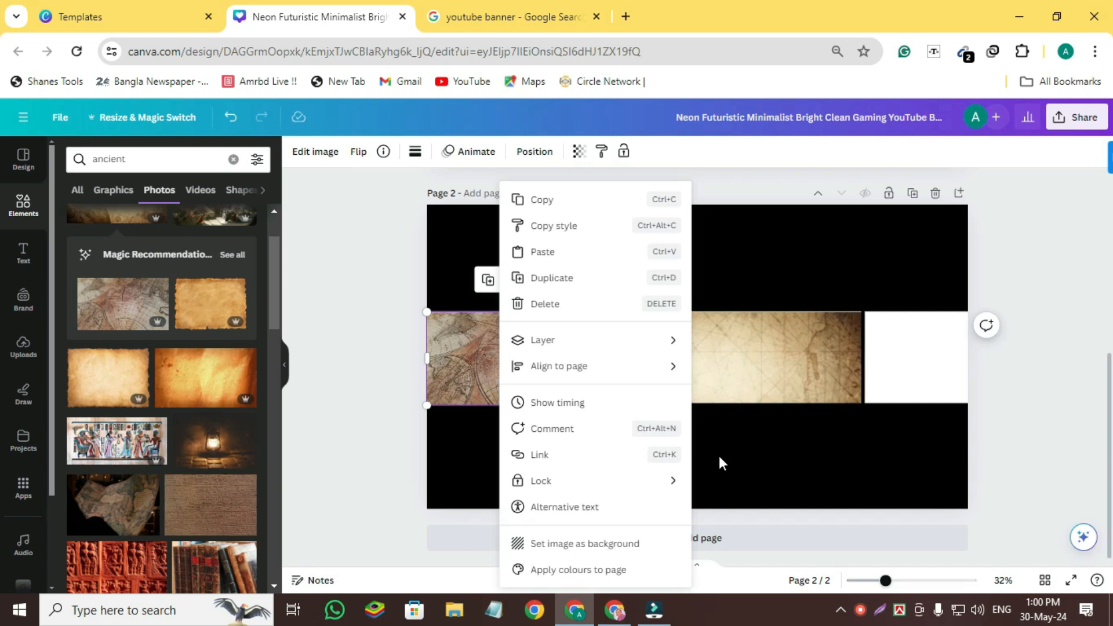
pyautogui.click(557, 547)
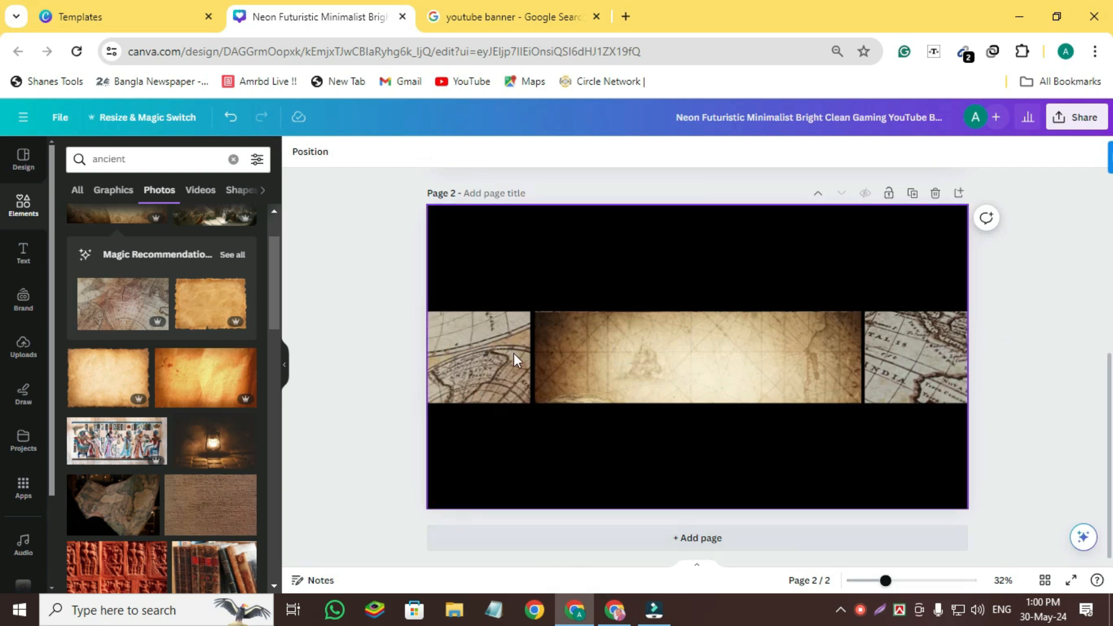
# - Delete the other page so the design contains only the custom banner page
pyautogui.click(476, 362)
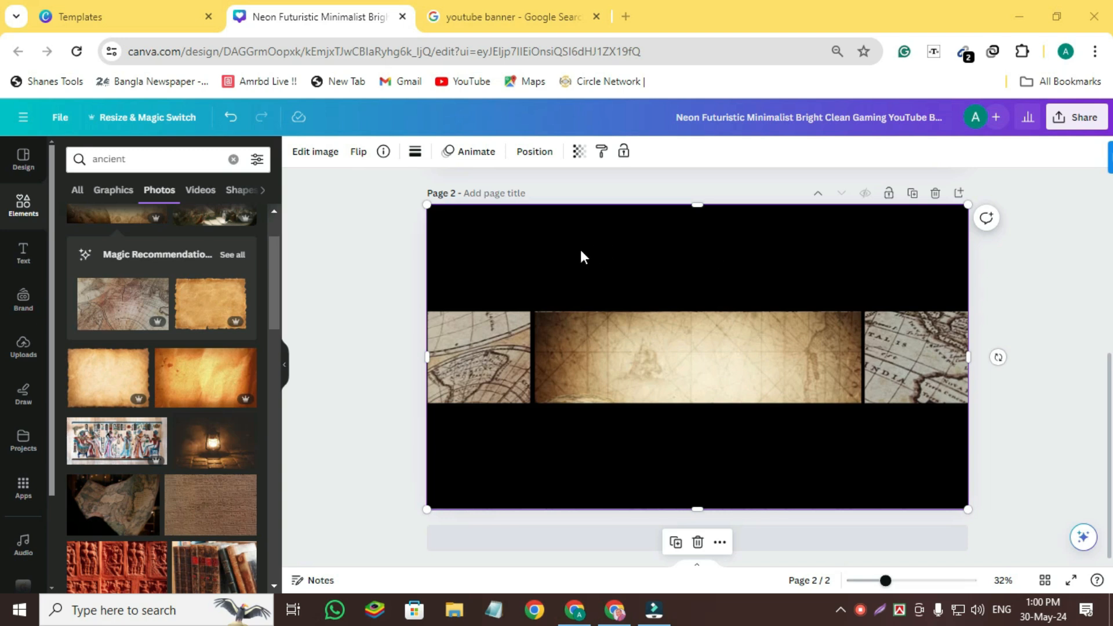
pyautogui.press('Delete')
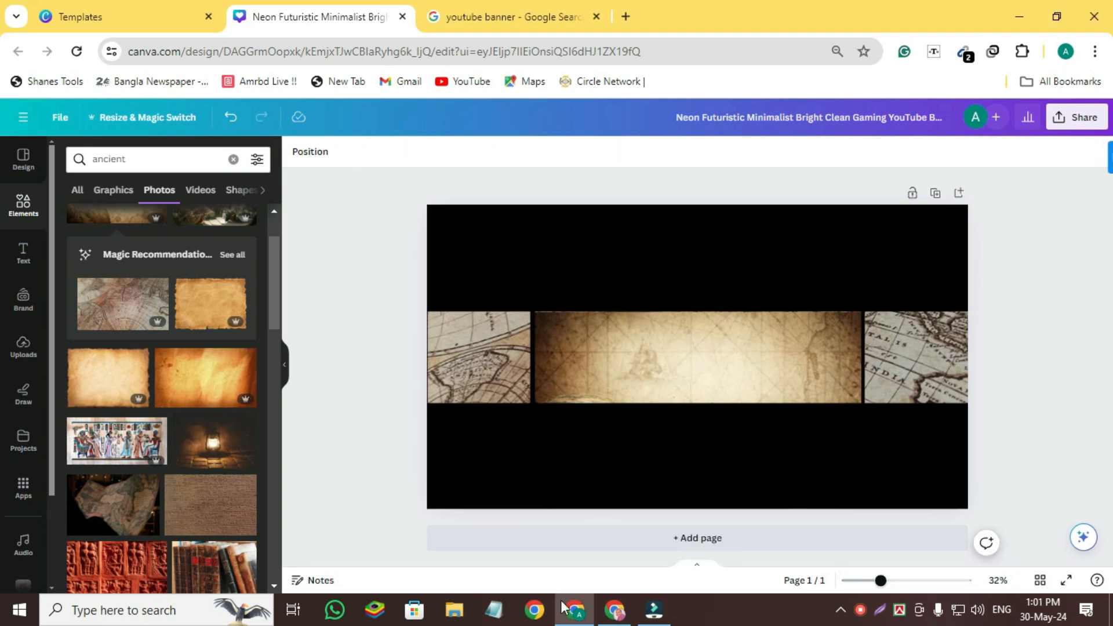
pyautogui.click(661, 371)
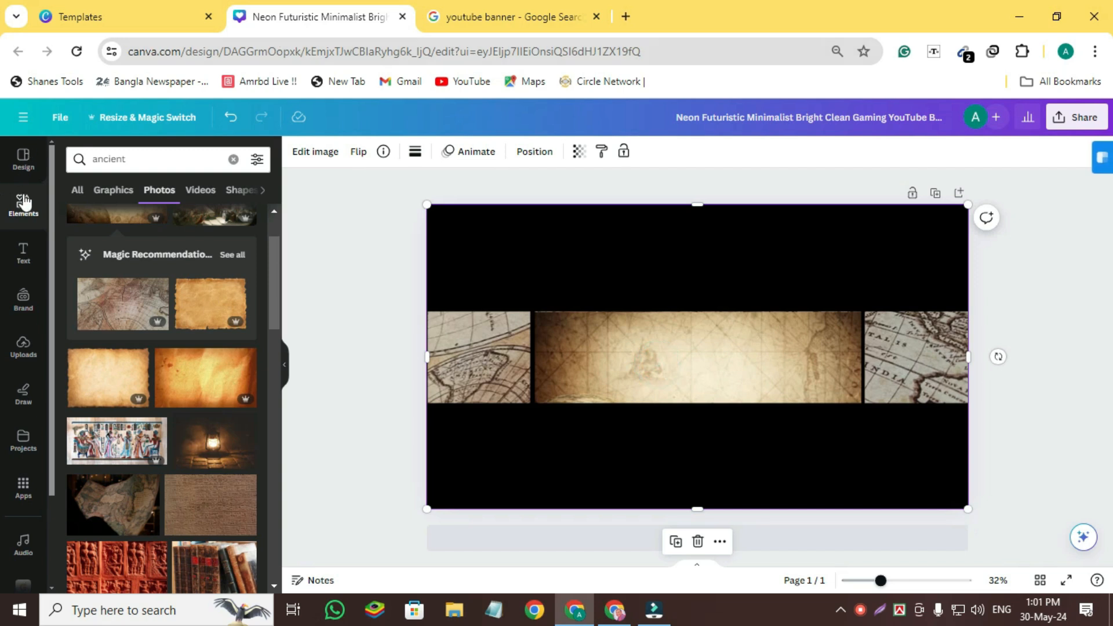
# - Add a heading on the banner's centre section reading "shinner skill" followed by the channel owner's name
pyautogui.click(24, 252)
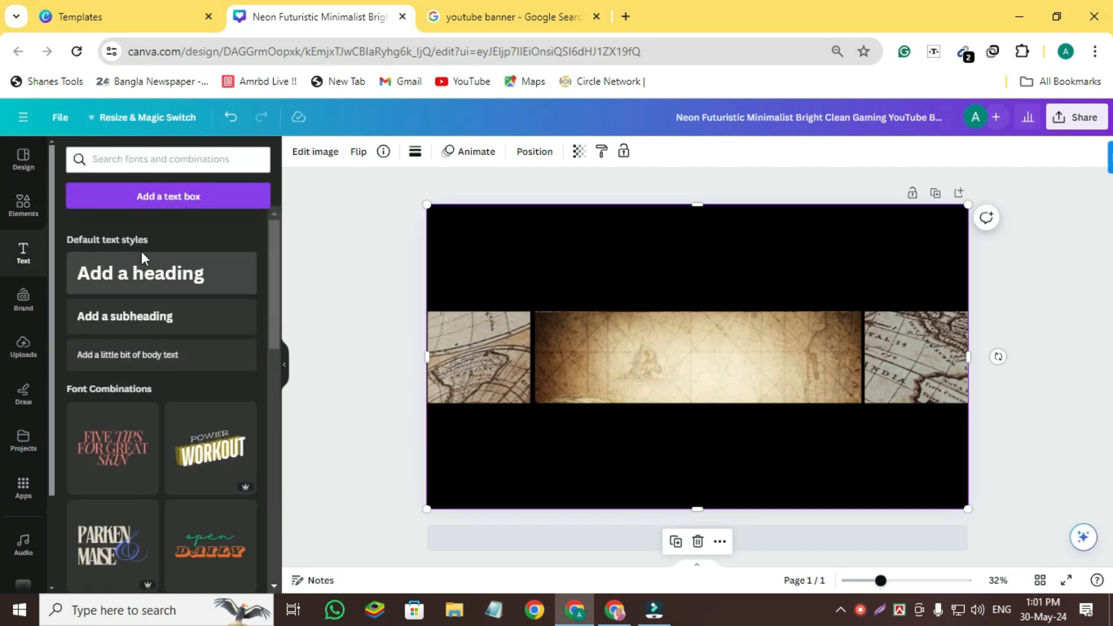
pyautogui.click(136, 278)
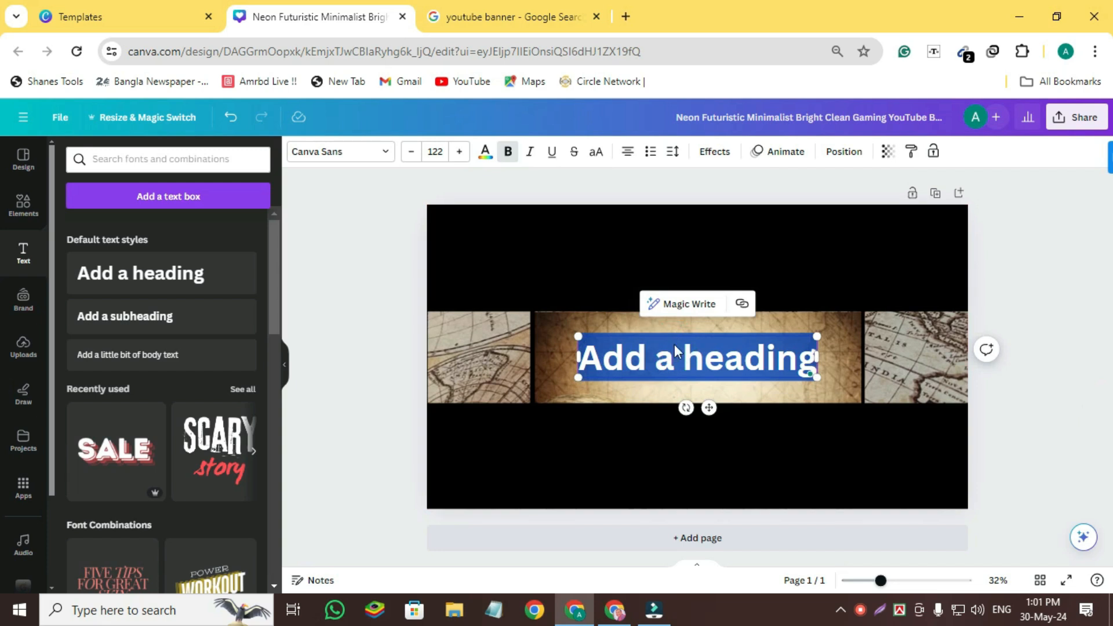
pyautogui.write('shinner s')
pyautogui.write('kill alamin')
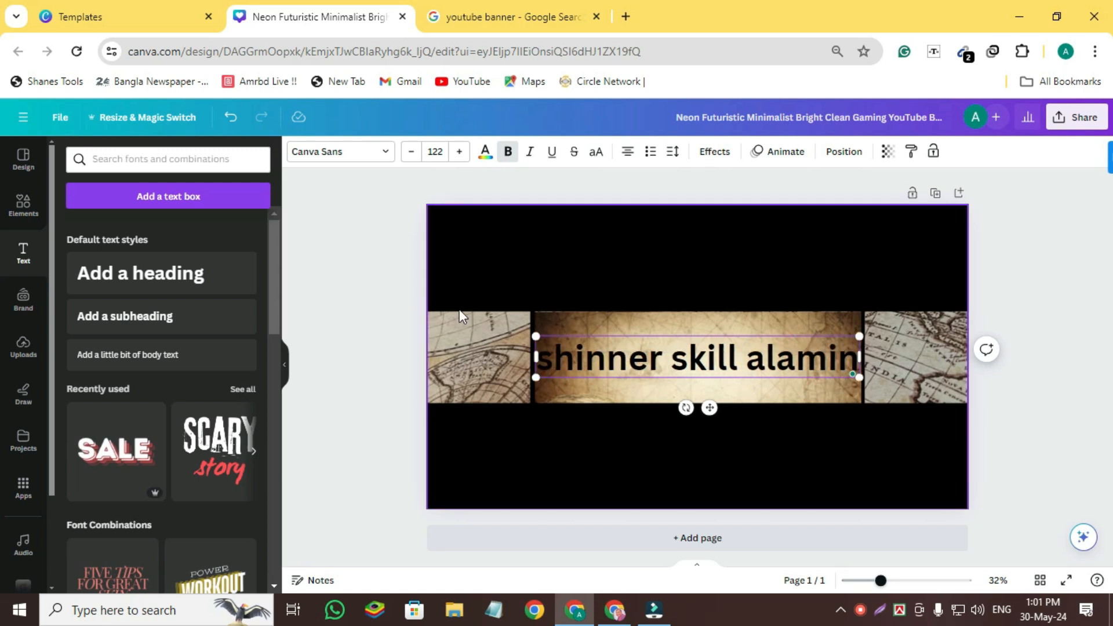
# - Try the Eastman Grotesque font on the heading, then set its font to Beth Ellen
pyautogui.click(384, 151)
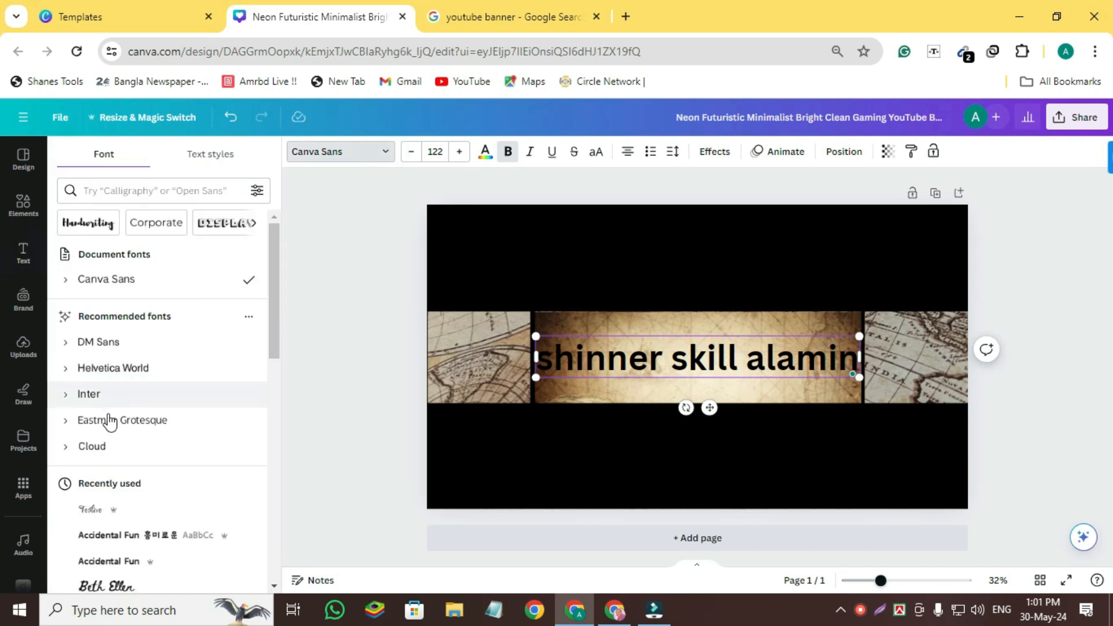
pyautogui.click(120, 429)
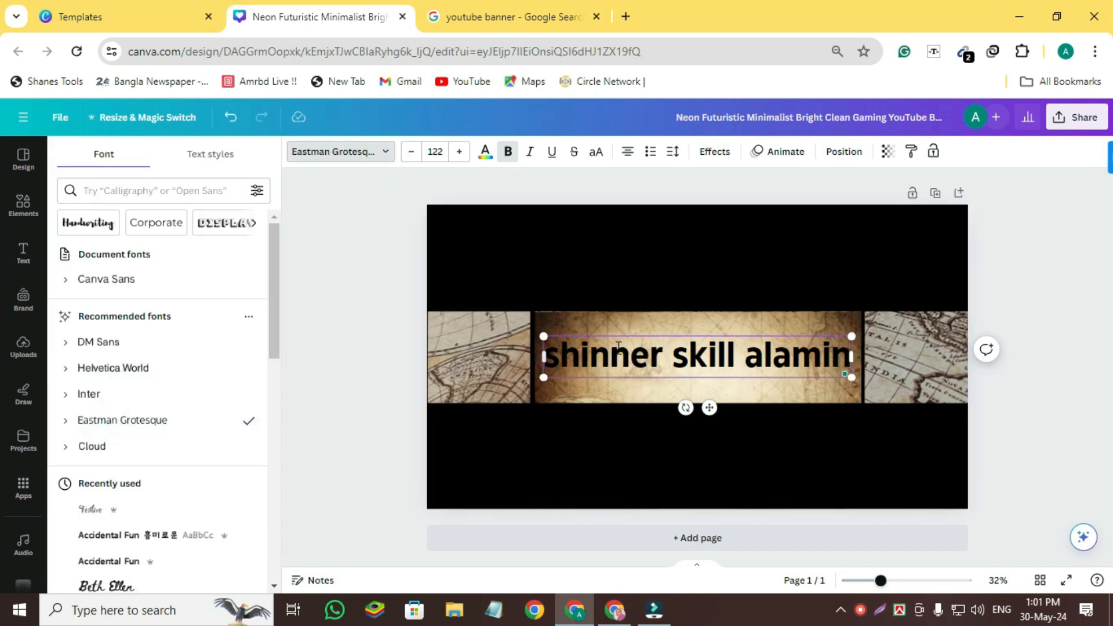
pyautogui.scroll(-3, 129, 507)
pyautogui.click(116, 428)
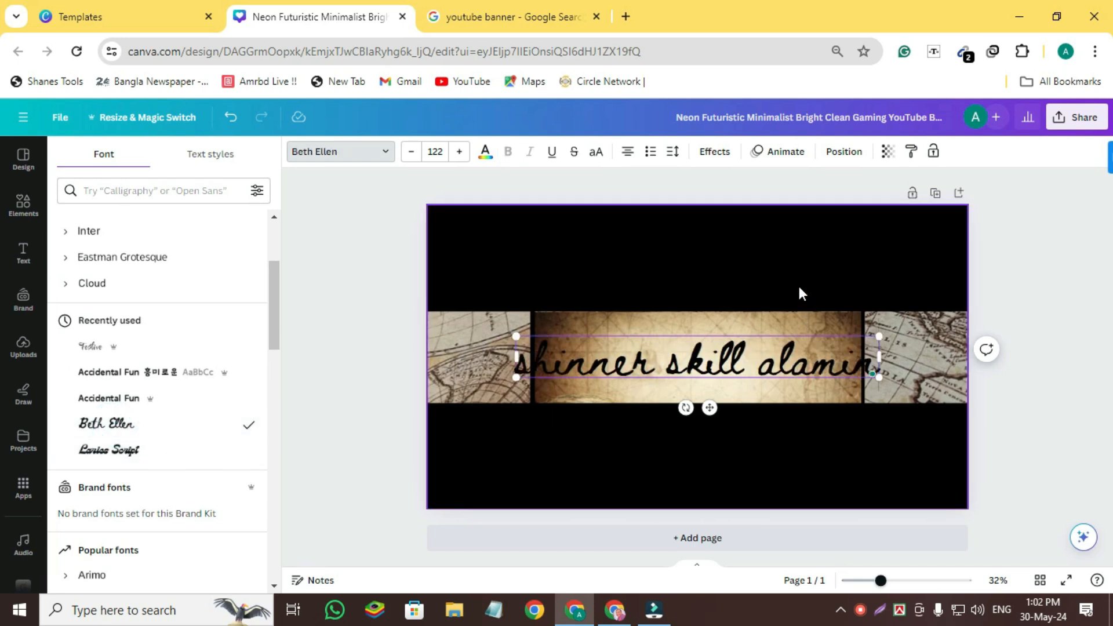
# - Scale the heading down to font size 101 and position it within the banner's centre section
pyautogui.moveTo(515, 336); pyautogui.dragTo(547, 341)
pyautogui.moveTo(879, 340); pyautogui.dragTo(845, 343)
pyautogui.click(757, 439)
pyautogui.click(752, 367)
pyautogui.moveTo(752, 367); pyautogui.dragTo(750, 364)
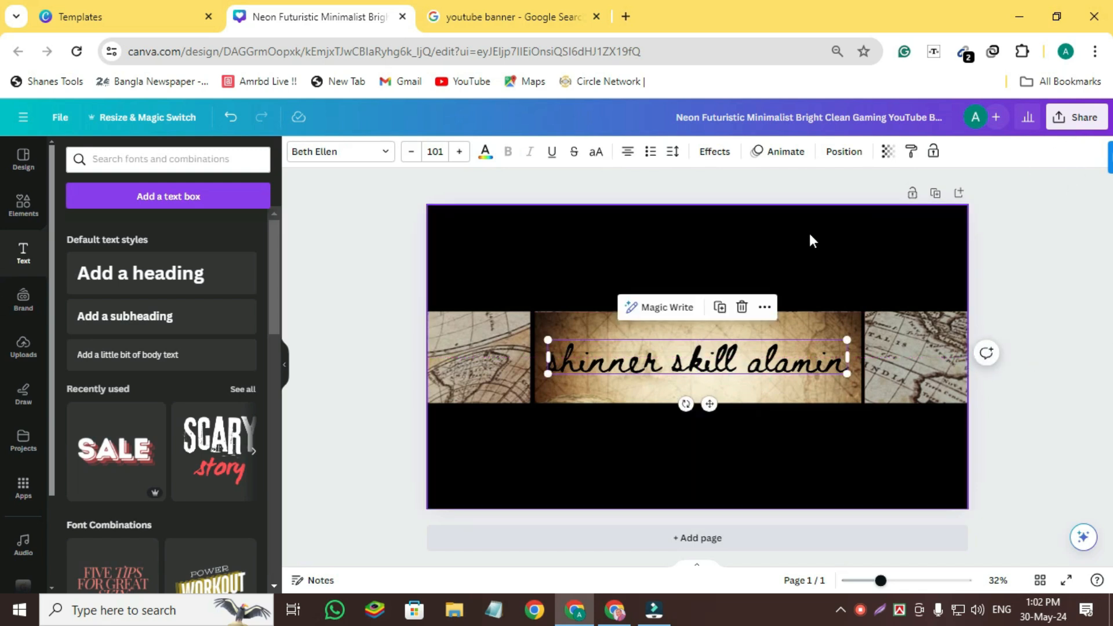
# - Download the banner design as a JPG file
pyautogui.click(1058, 124)
pyautogui.click(892, 445)
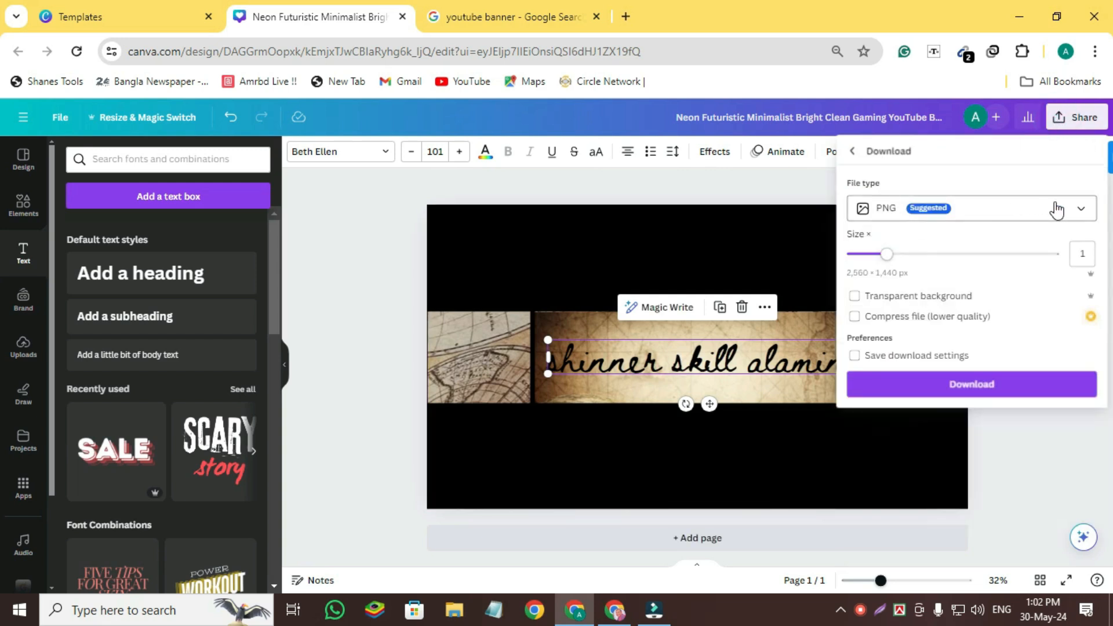
pyautogui.click(1078, 209)
pyautogui.click(887, 252)
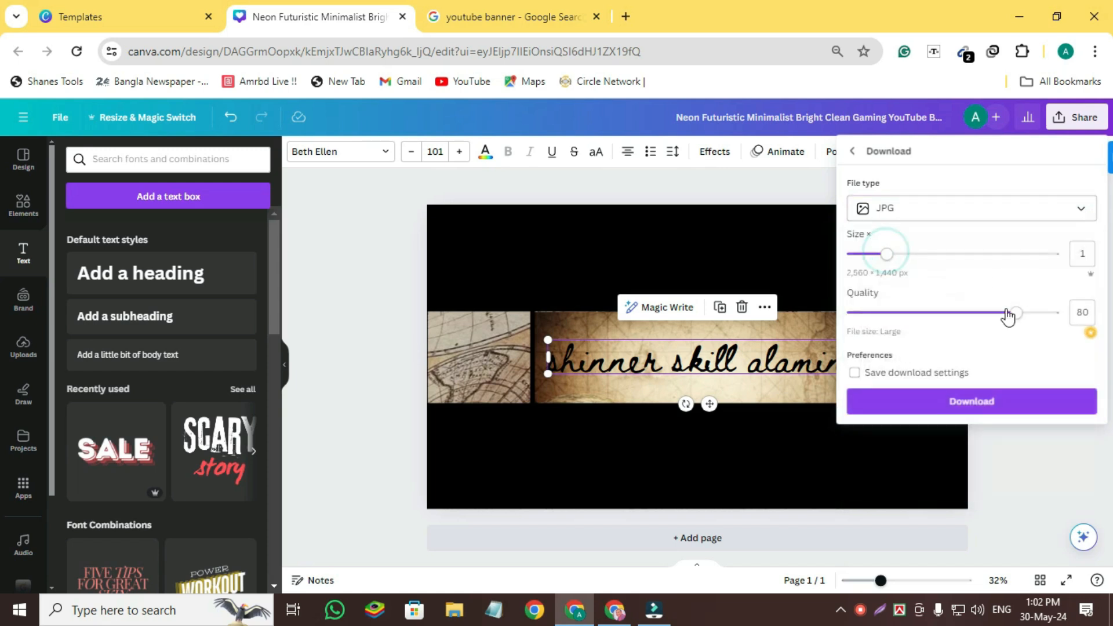
pyautogui.click(960, 409)
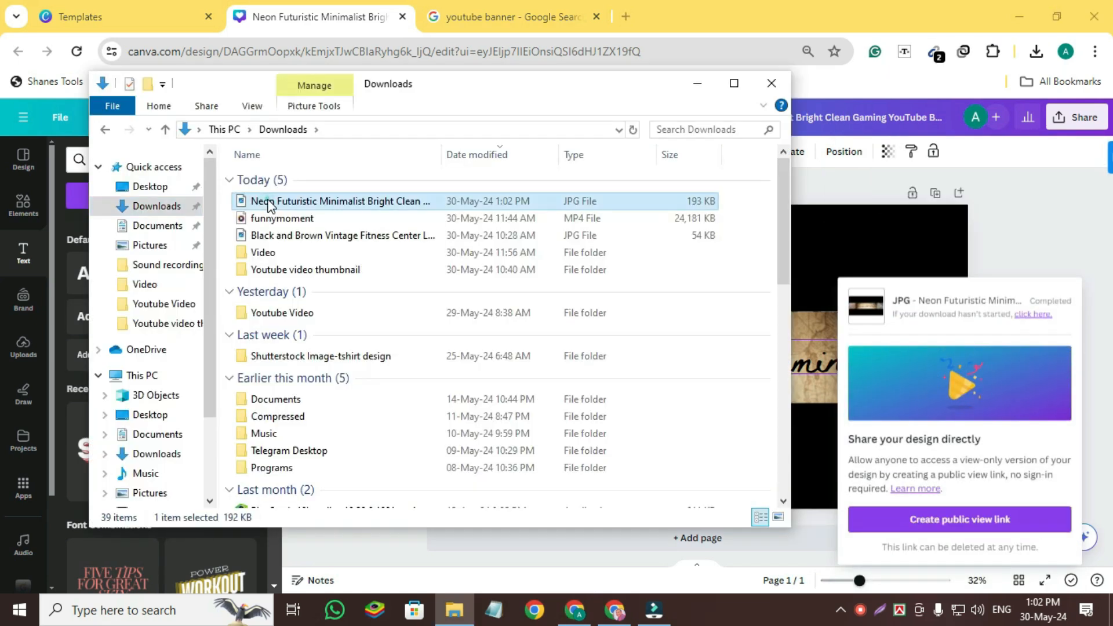
# - Open the downloaded banner JPG to check it, and close the image viewer and the Downloads folder
pyautogui.doubleClick(269, 203)
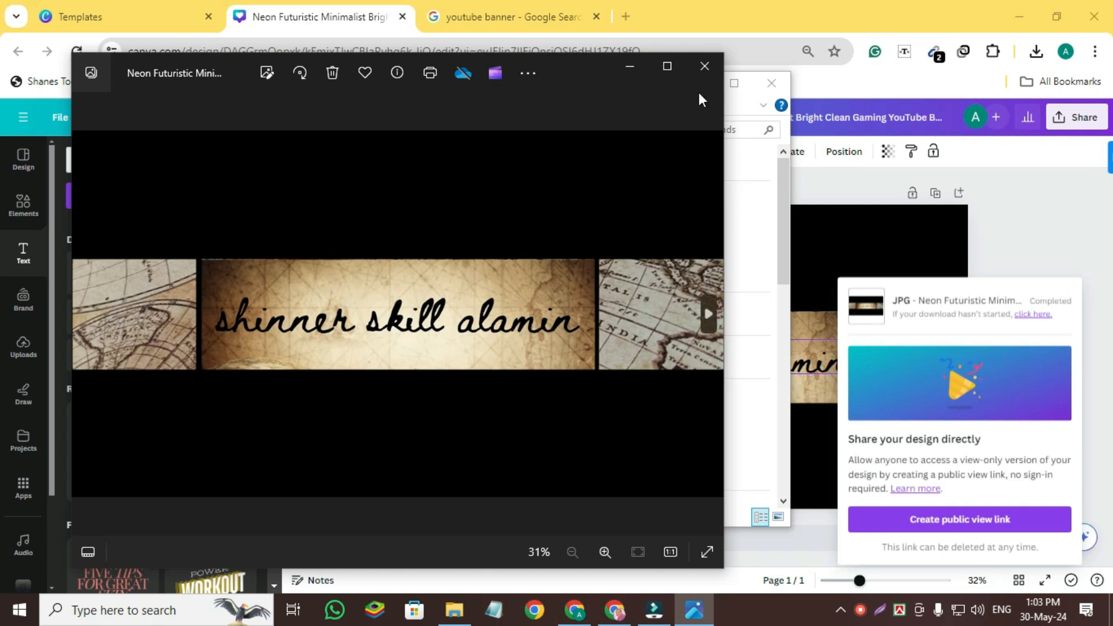
pyautogui.click(701, 66)
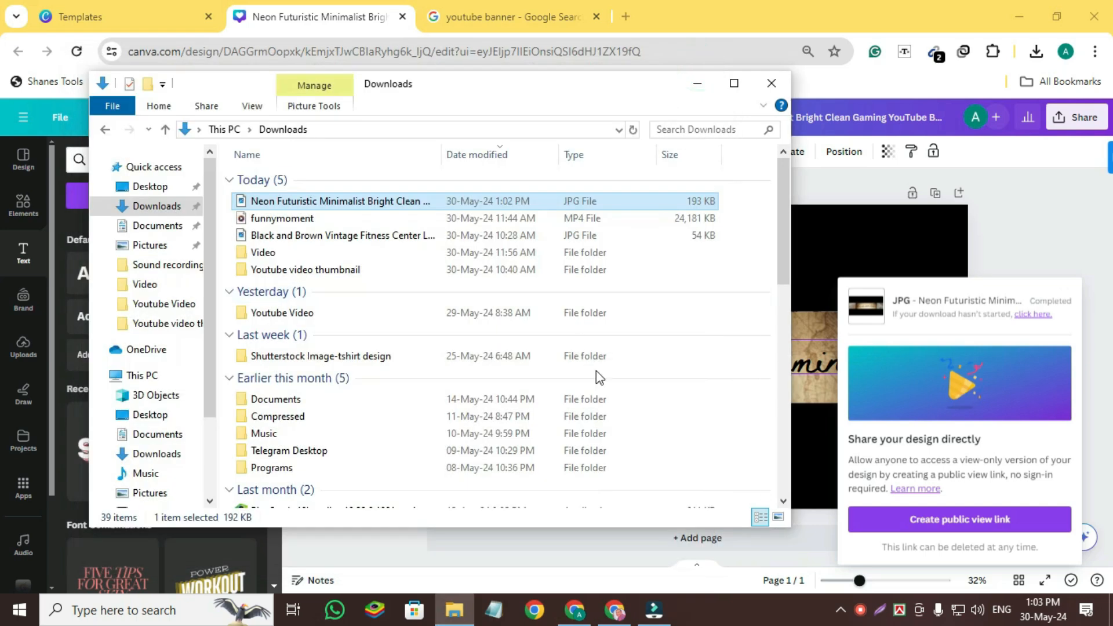
pyautogui.click(768, 86)
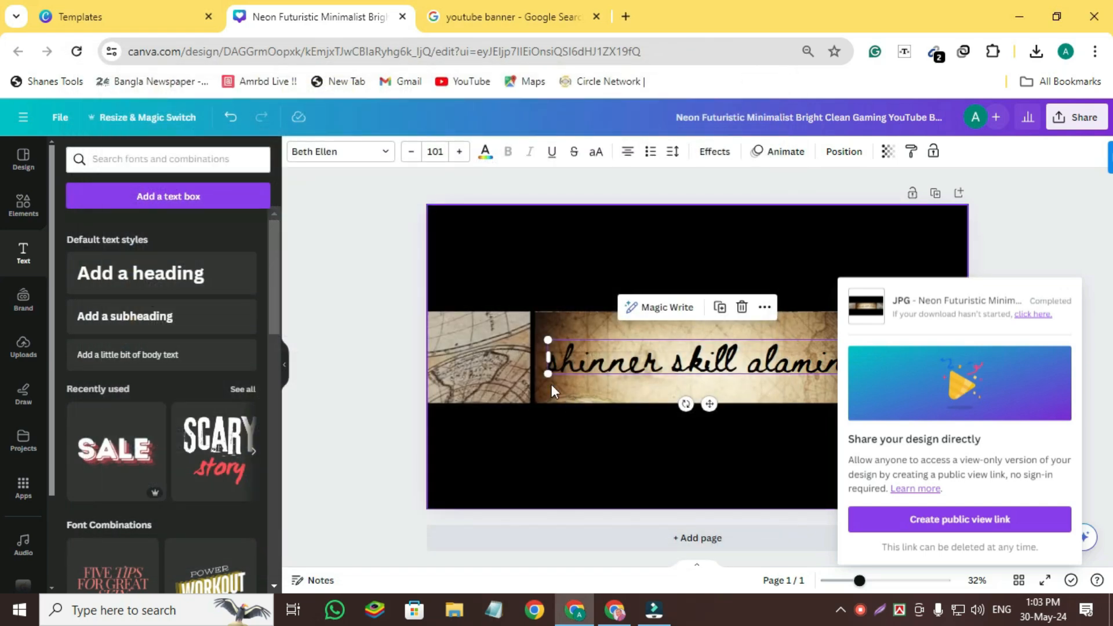